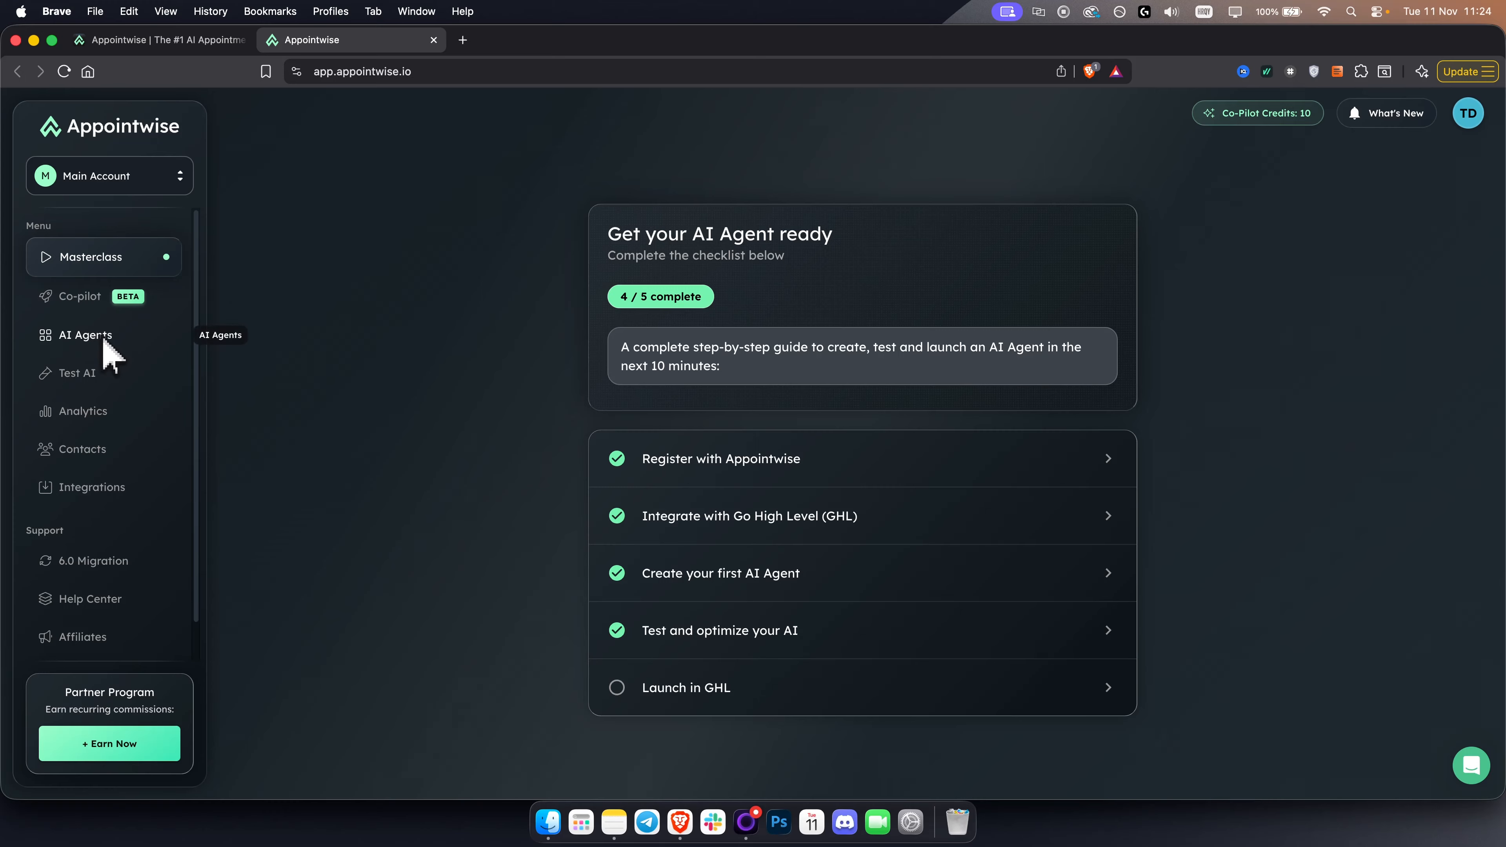
# - Review the Appointwise marketing homepage down to the section on messaging platform integrations via GHL CRM
pyautogui.click(161, 43)
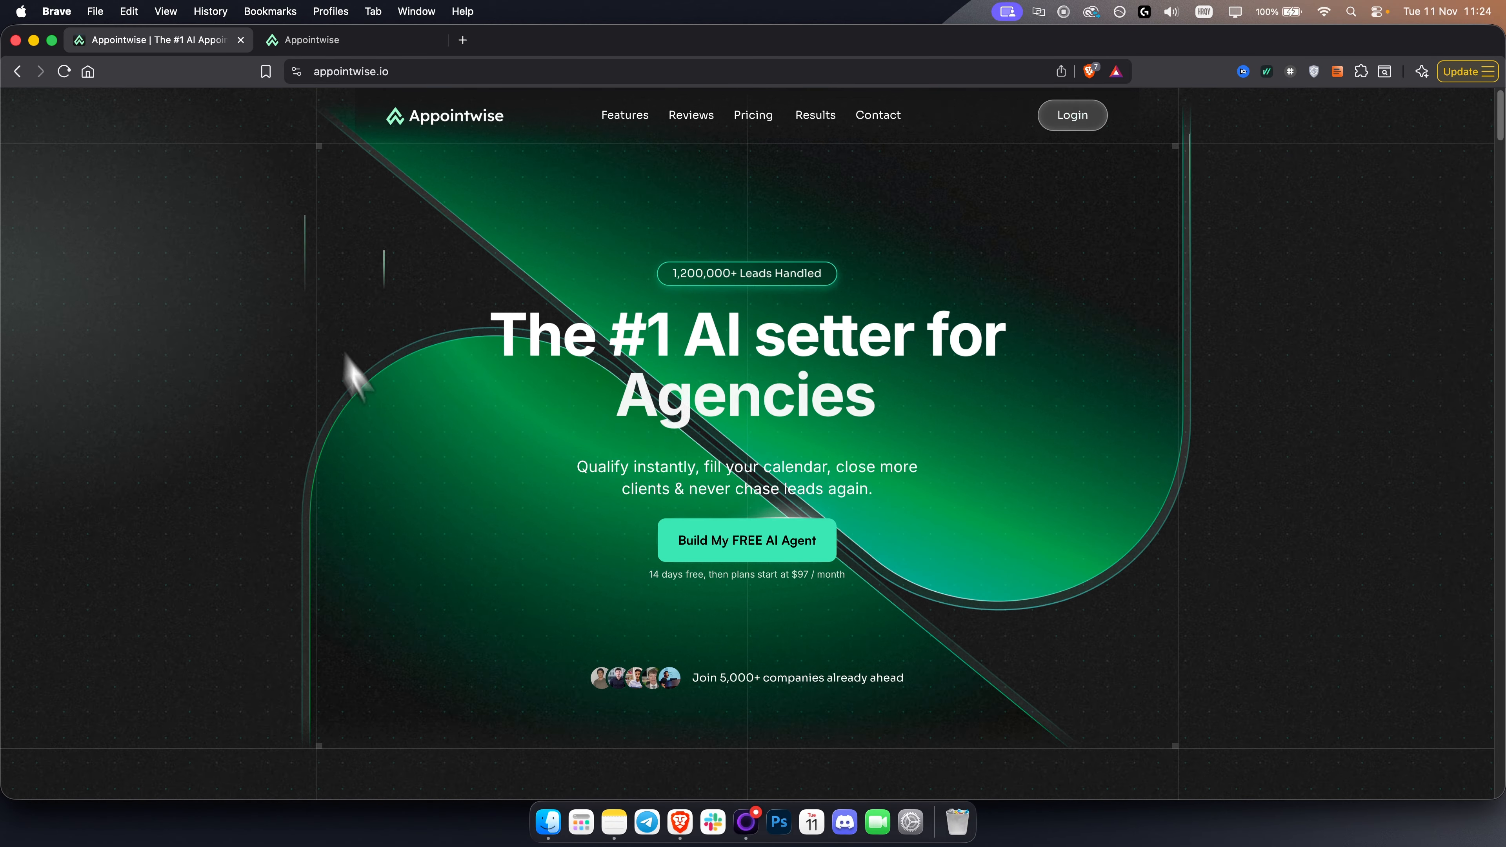
pyautogui.scroll(-7, 333, 488)
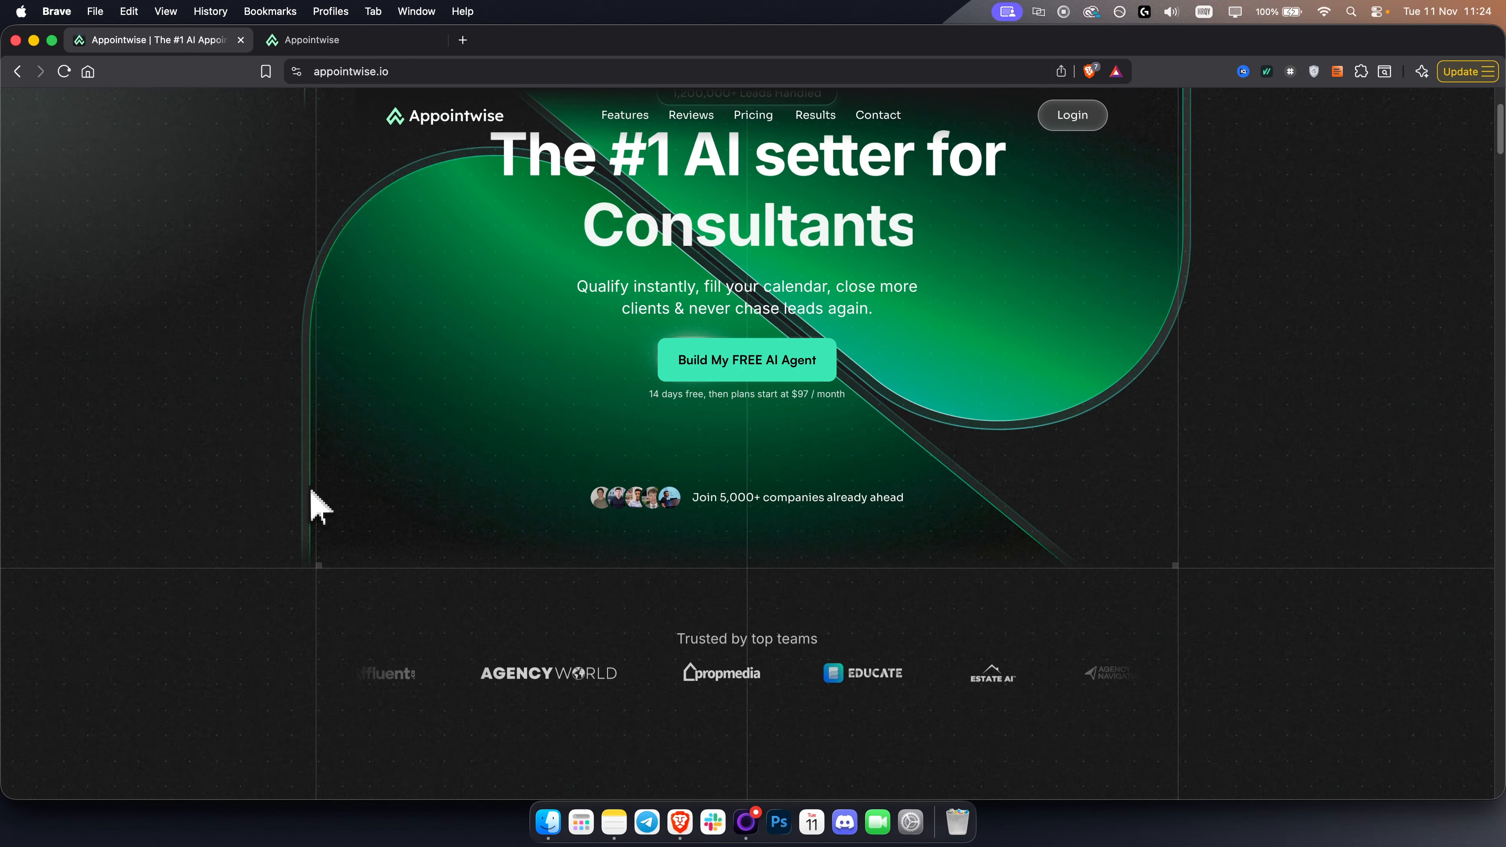
pyautogui.scroll(-20, 319, 506)
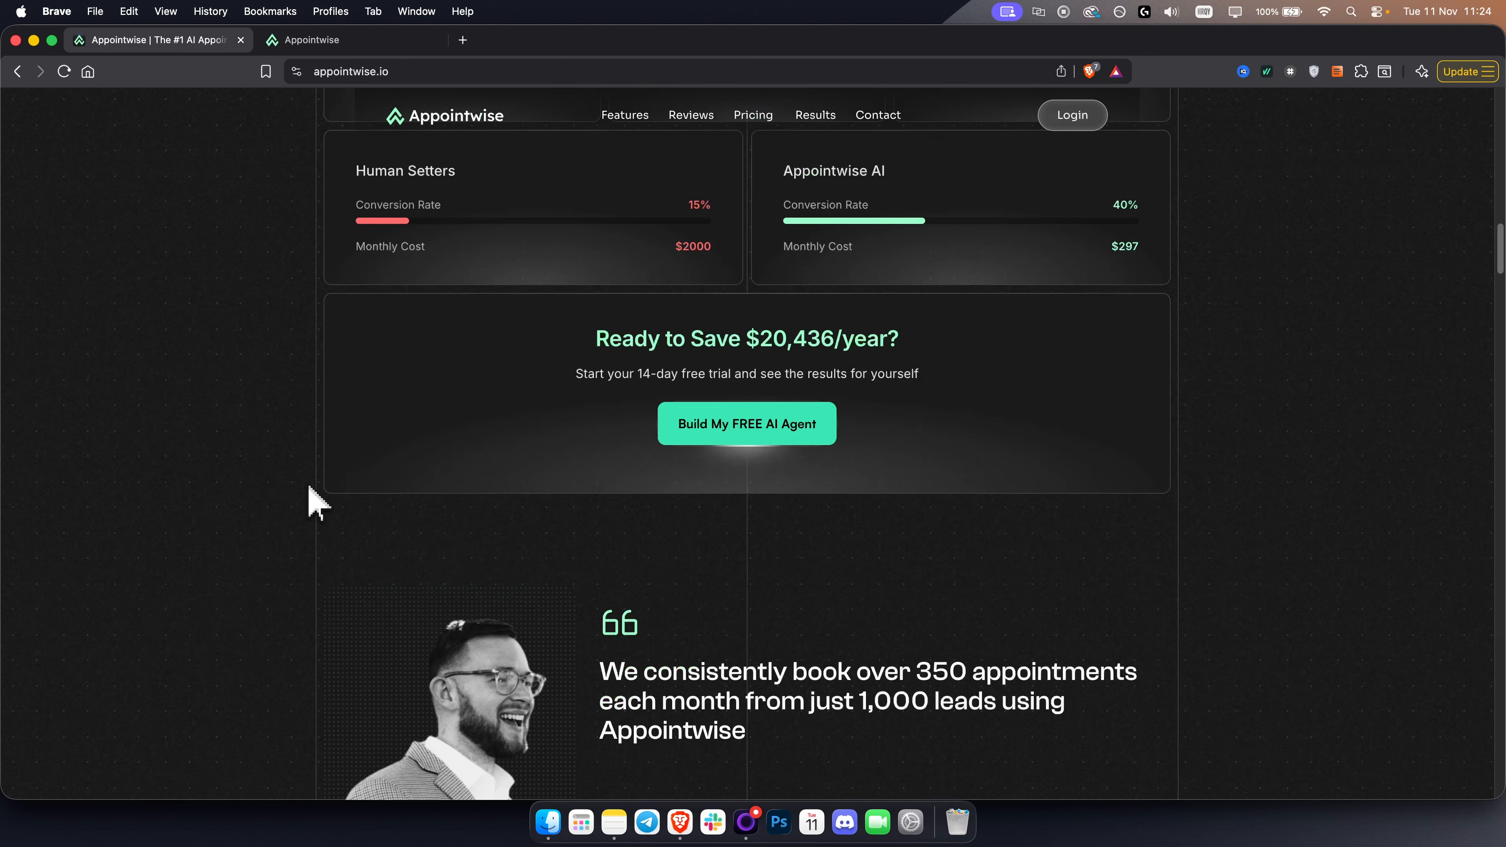
pyautogui.scroll(-15, 314, 499)
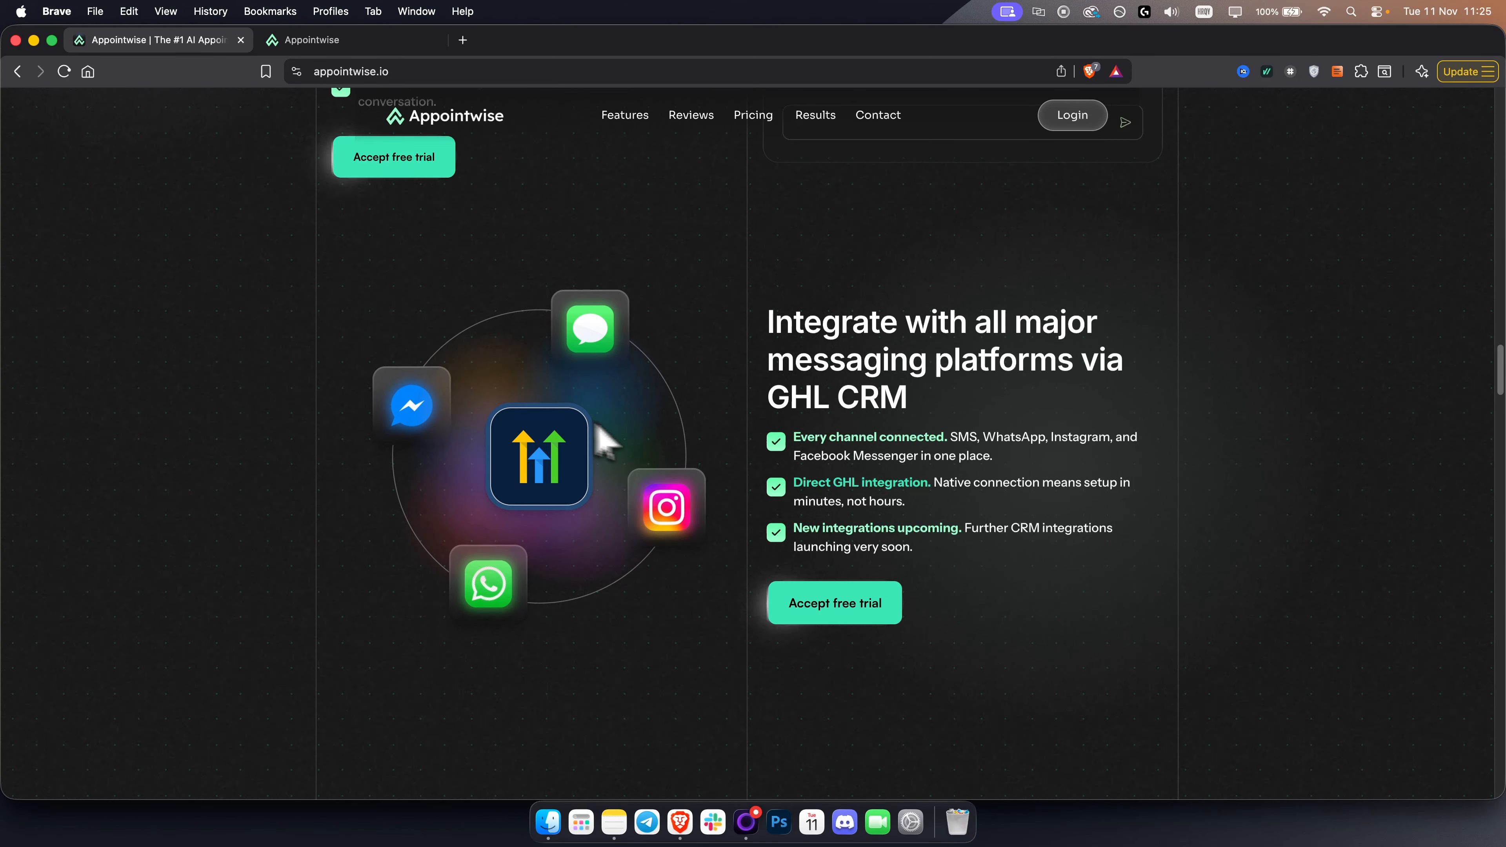
# - Return to the Appointwise dashboard and start a new AI agent using the Use Template strategy option
pyautogui.click(345, 49)
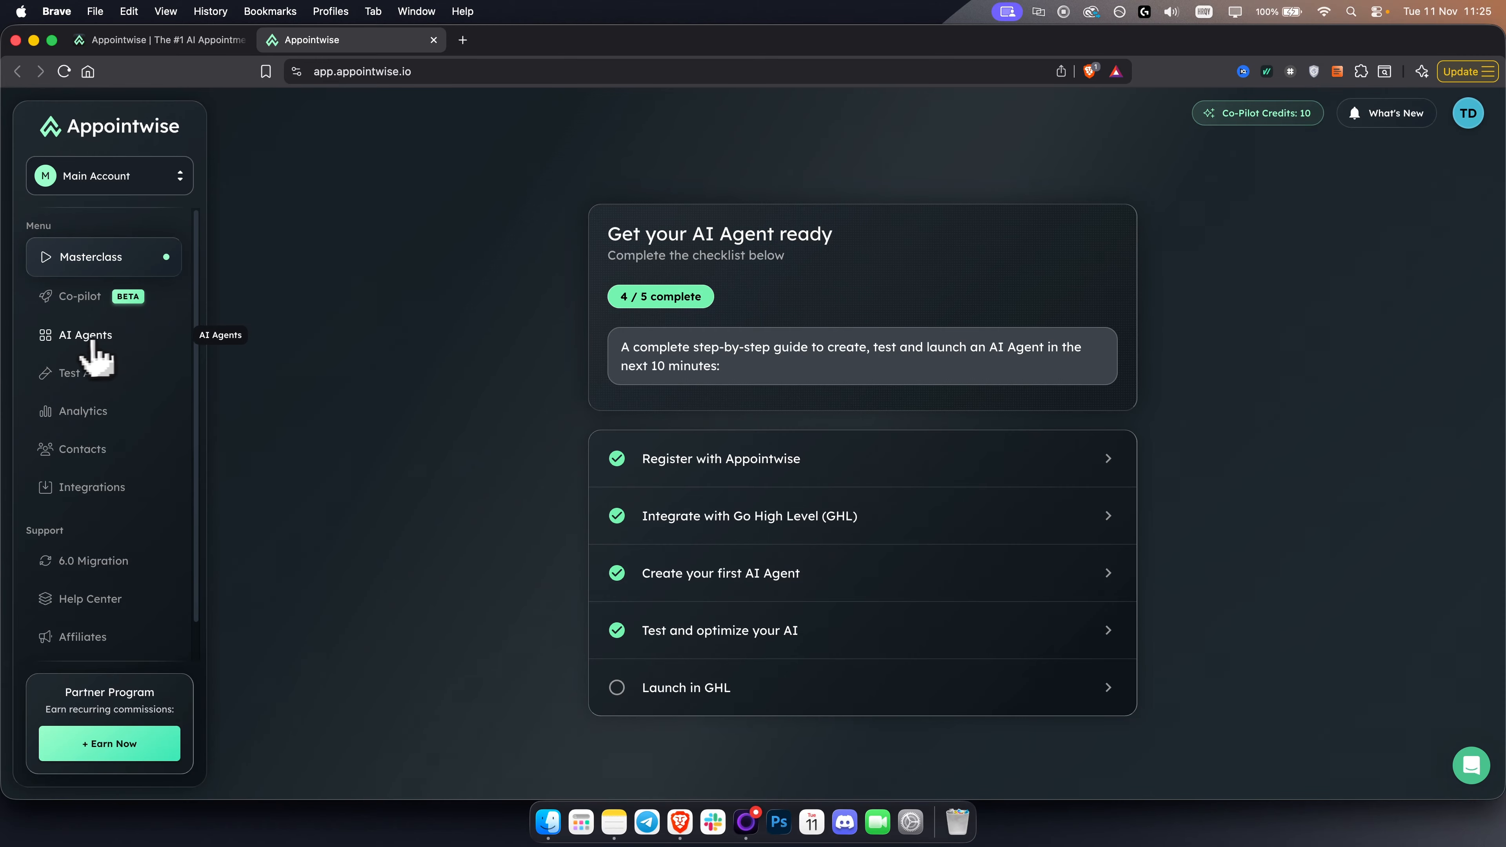
pyautogui.click(86, 350)
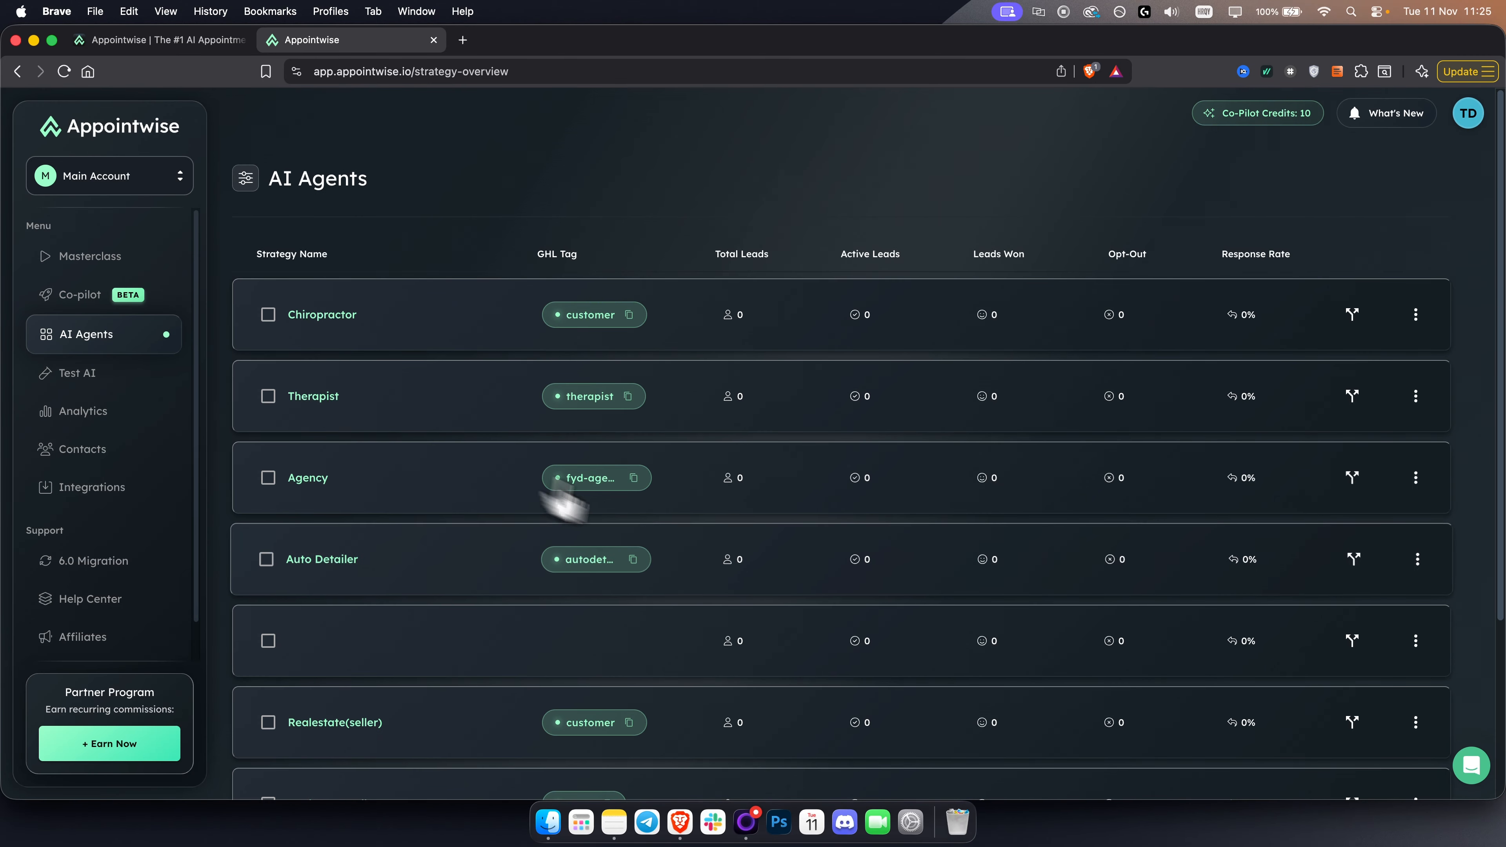
pyautogui.scroll(-5, 593, 505)
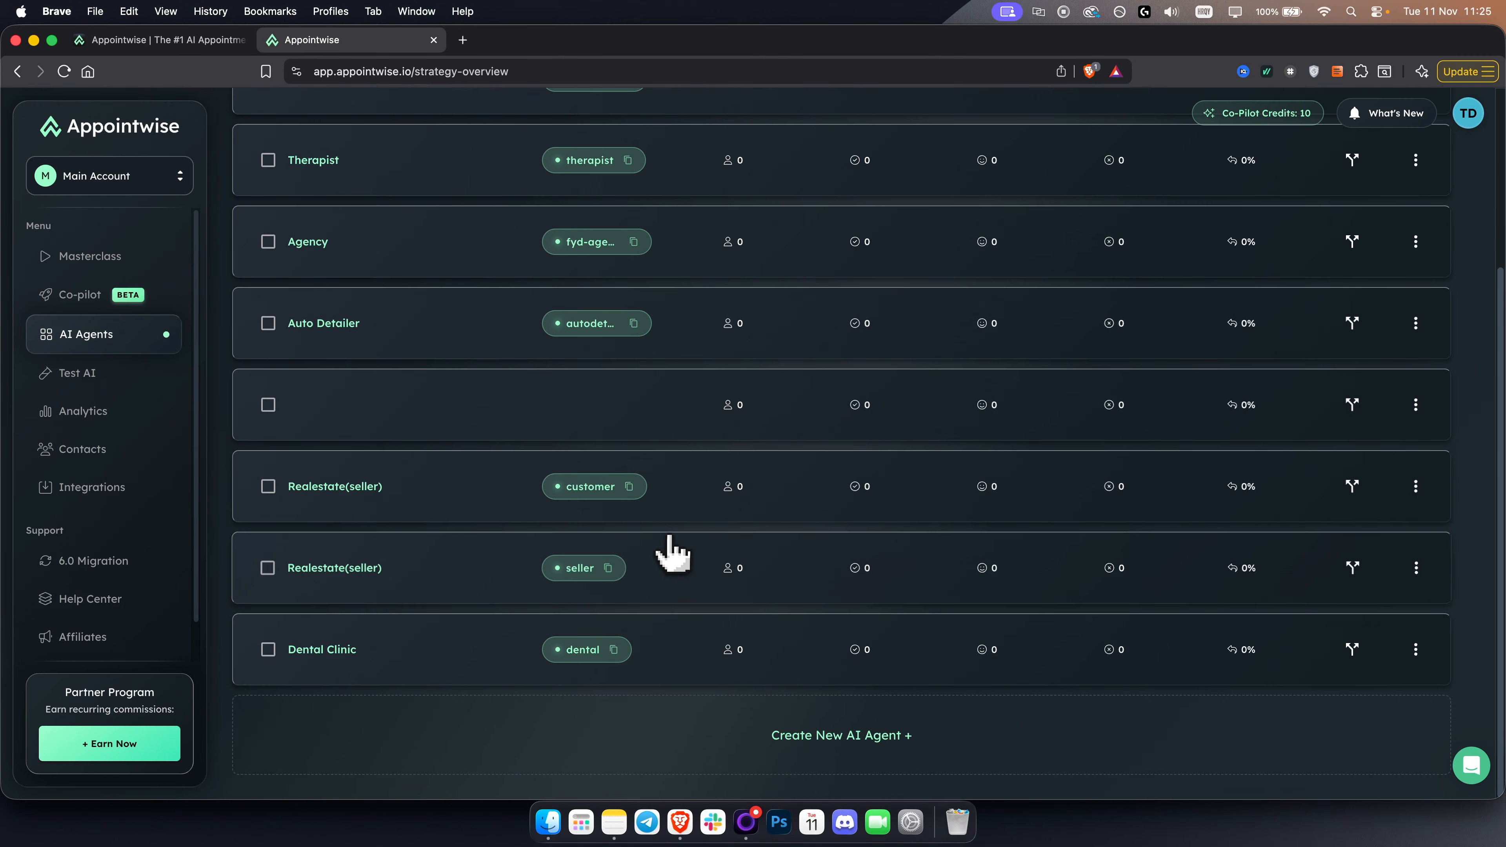
pyautogui.click(845, 736)
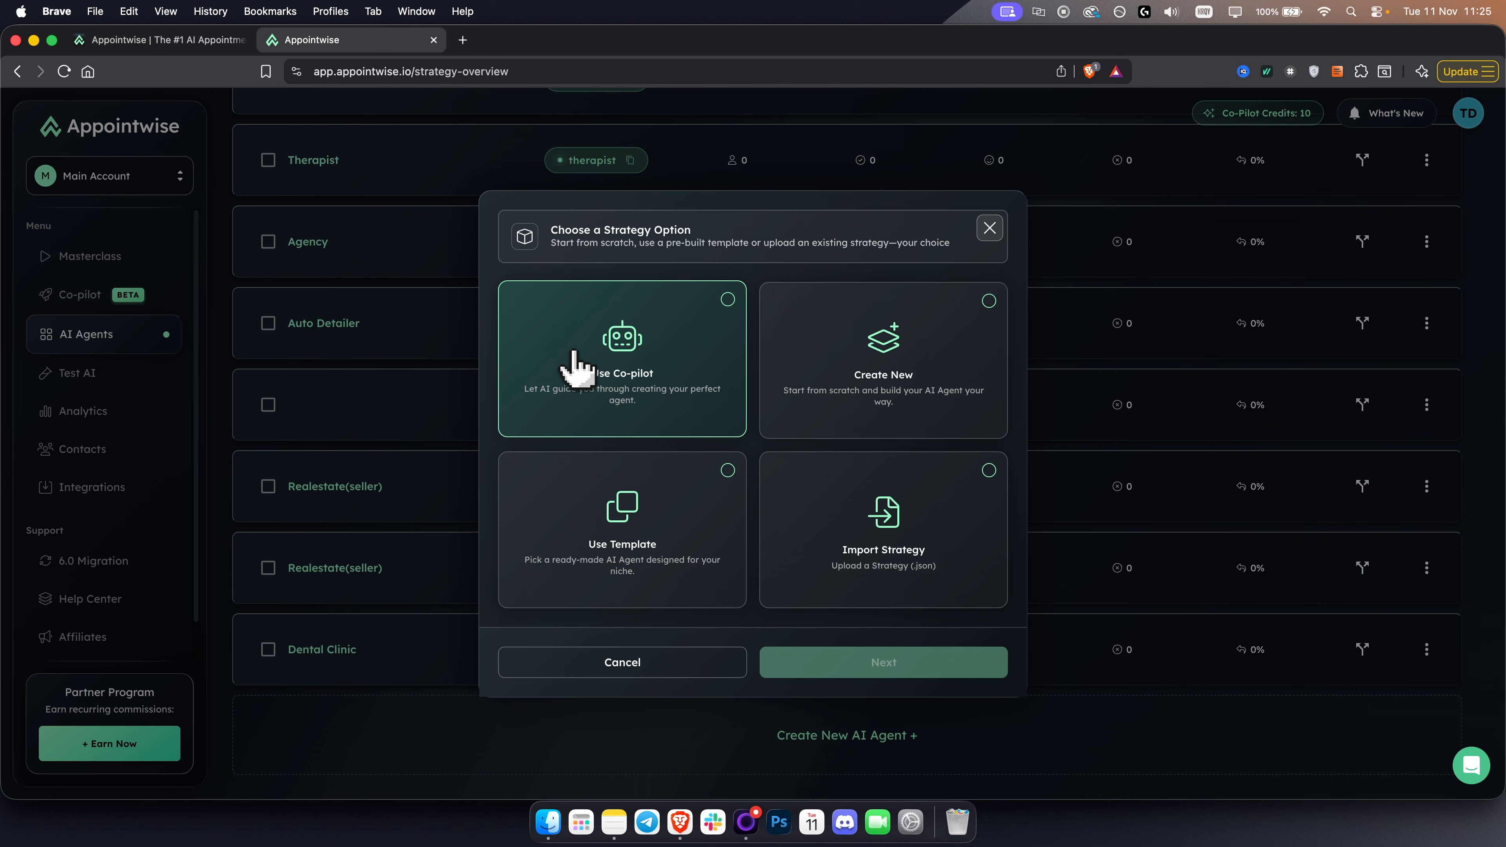
pyautogui.click(875, 374)
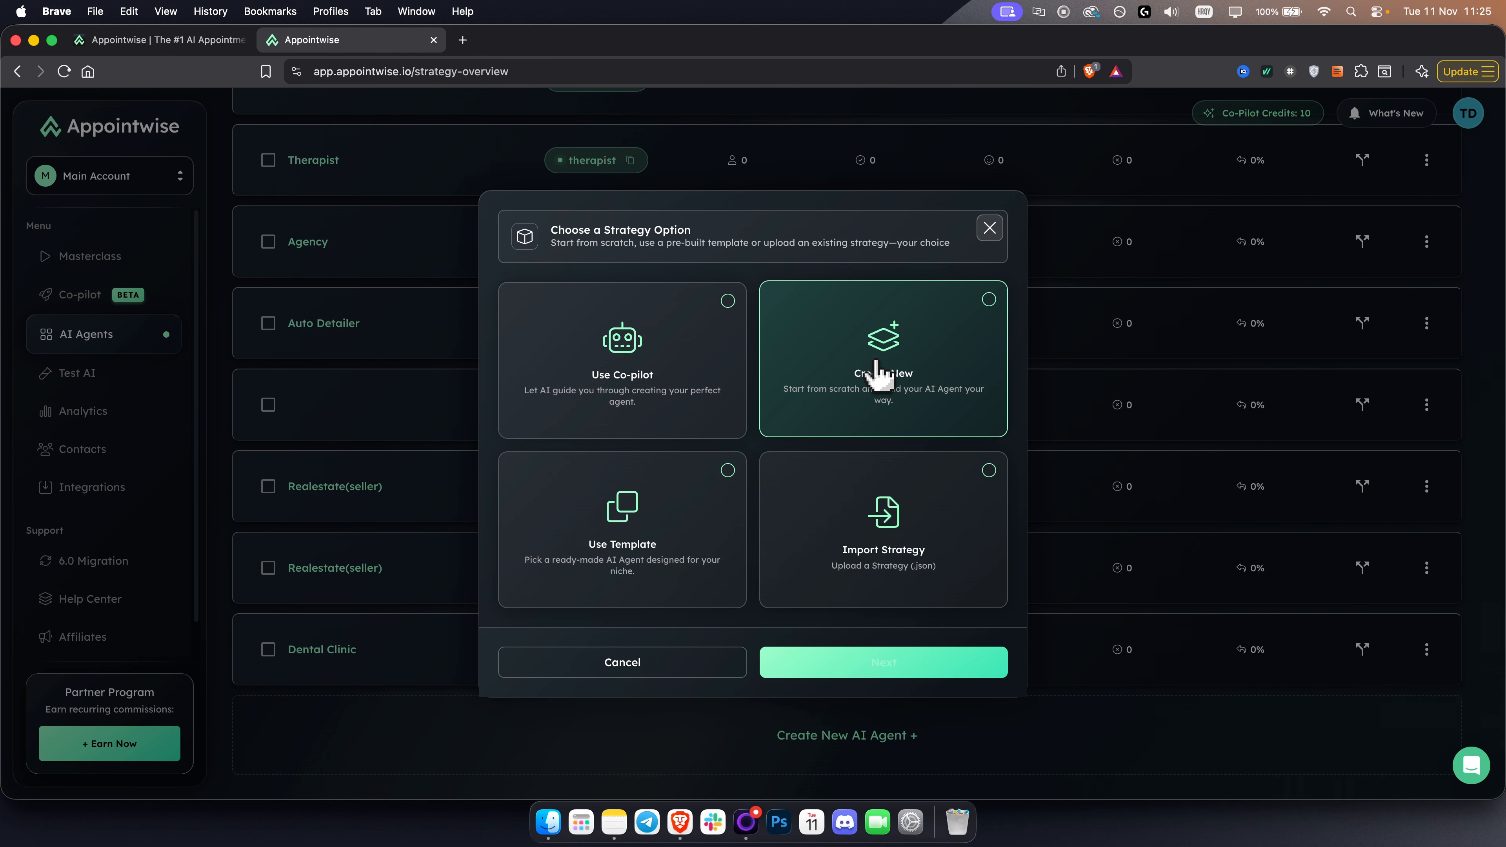
pyautogui.click(669, 525)
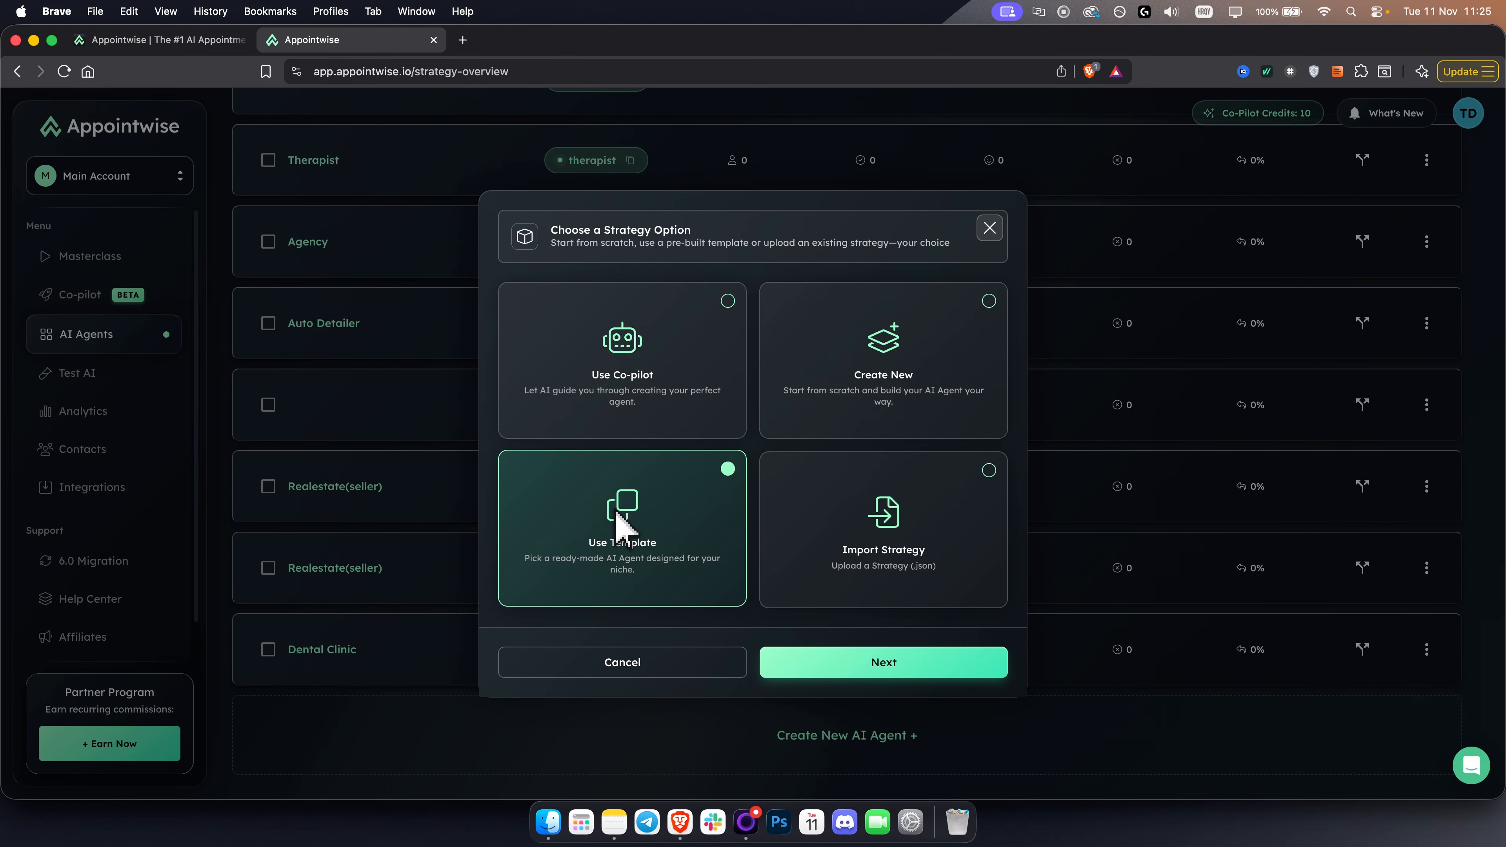
pyautogui.click(866, 674)
# - Browse the pre-made templates, selecting Chiropractor, Therapist, Mortgage and HVAC in turn
pyautogui.click(912, 484)
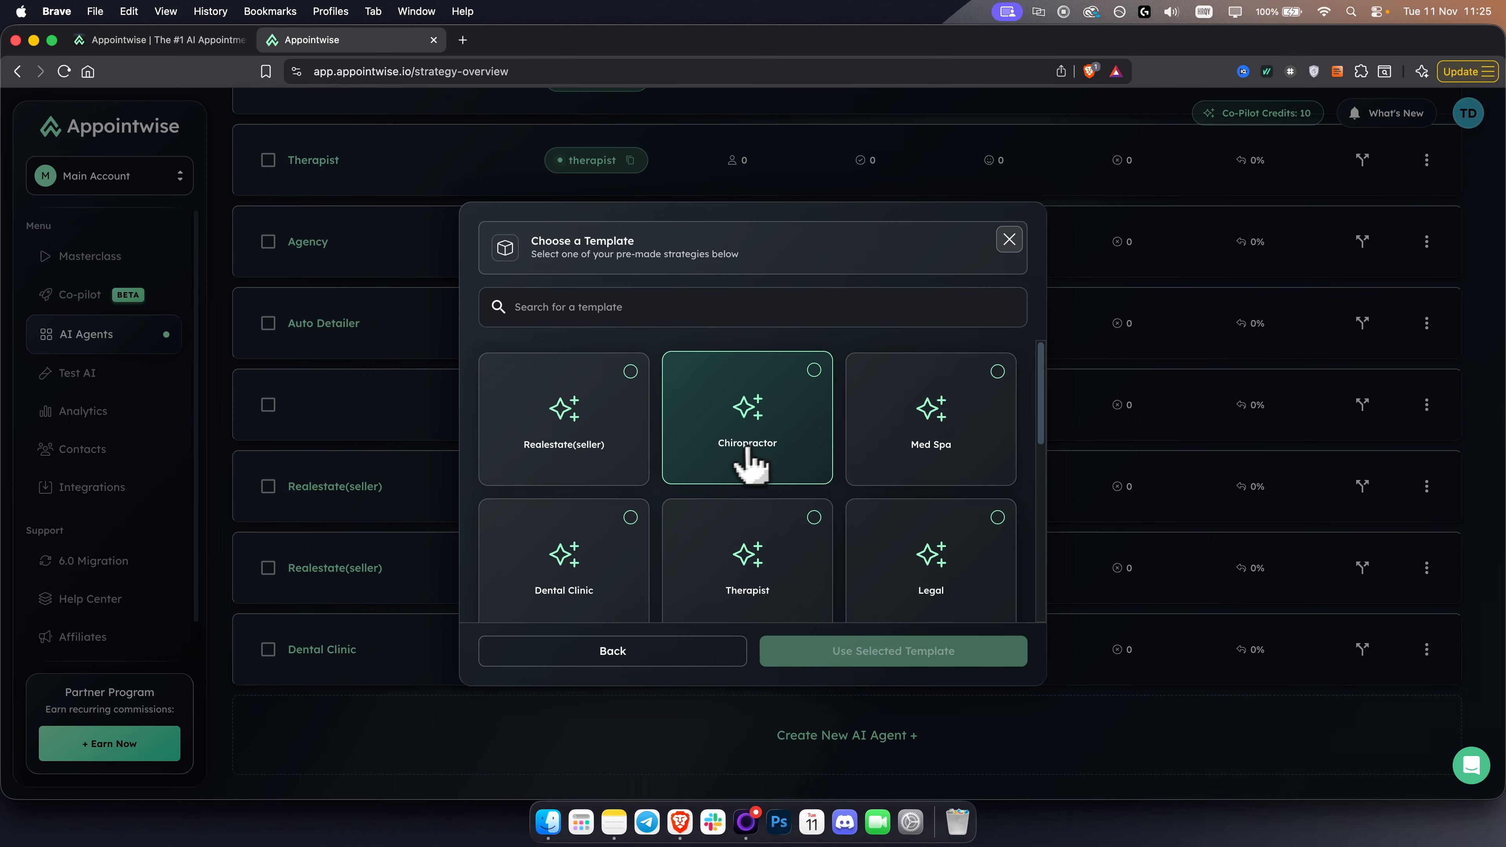
pyautogui.click(733, 436)
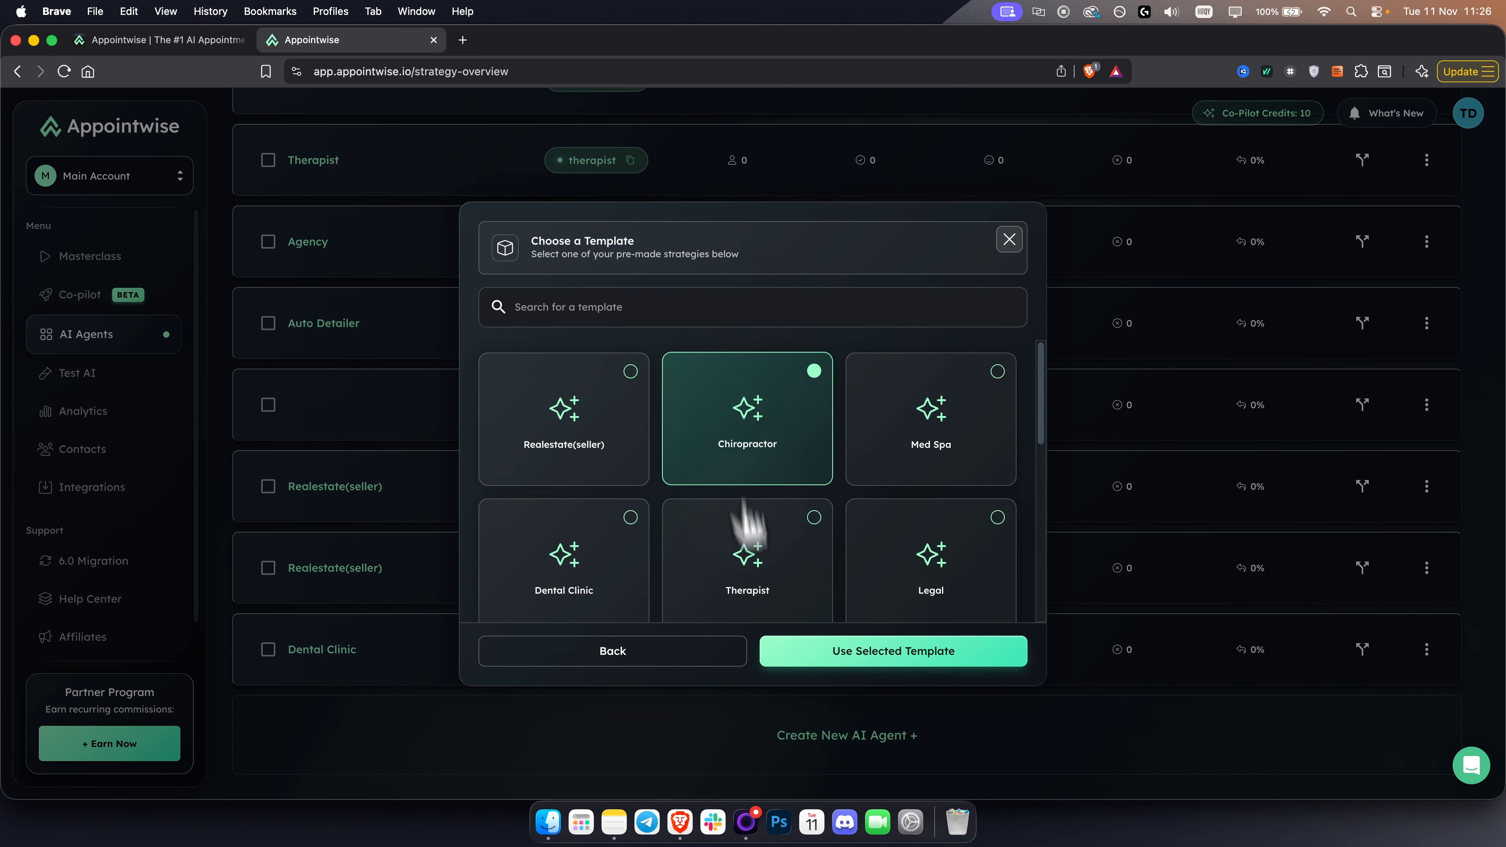
pyautogui.scroll(-2, 767, 512)
pyautogui.click(761, 487)
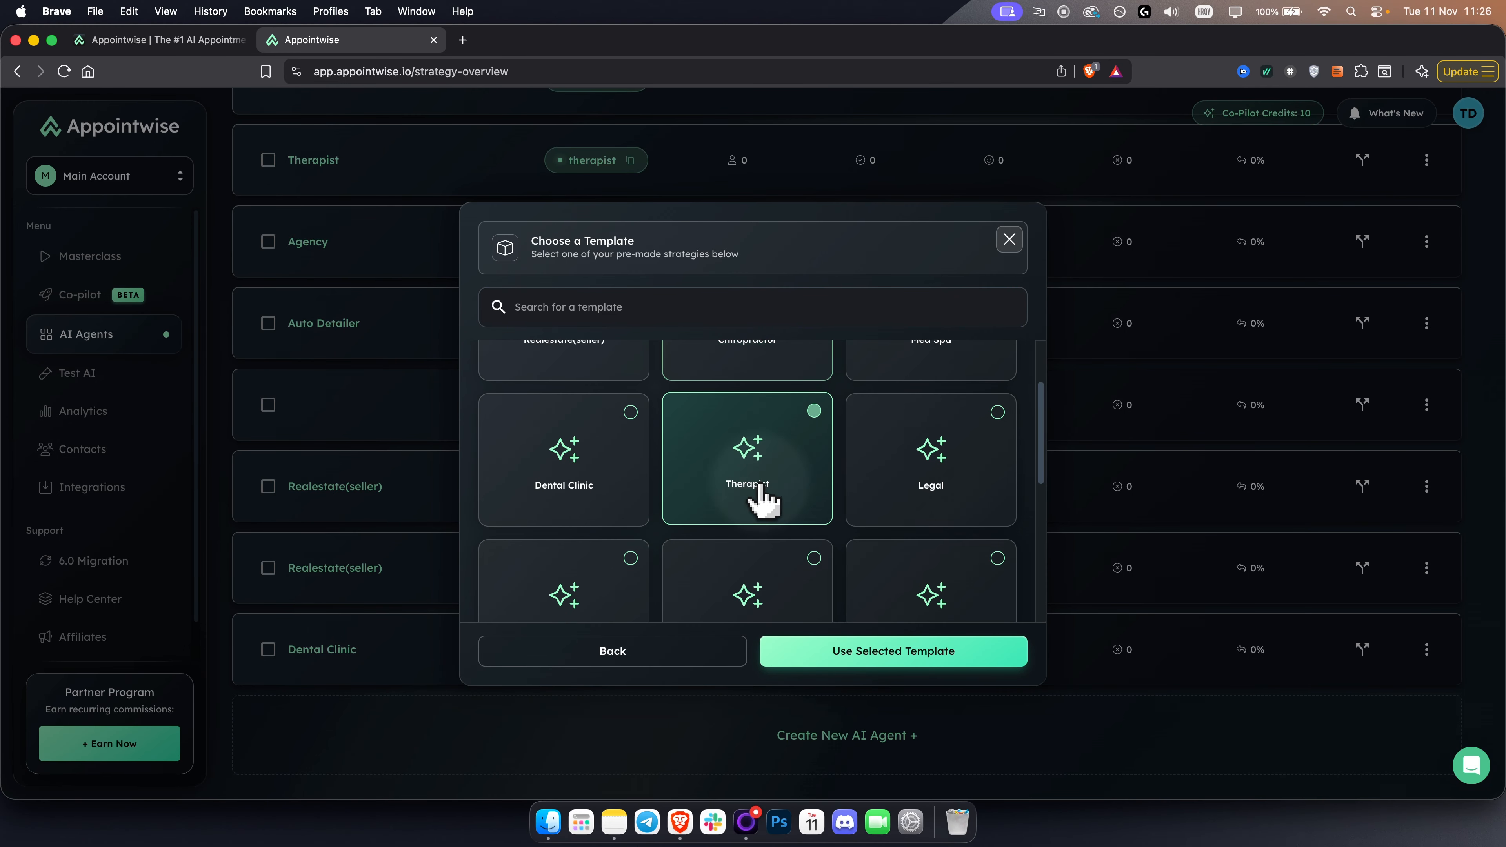
pyautogui.scroll(-2, 762, 501)
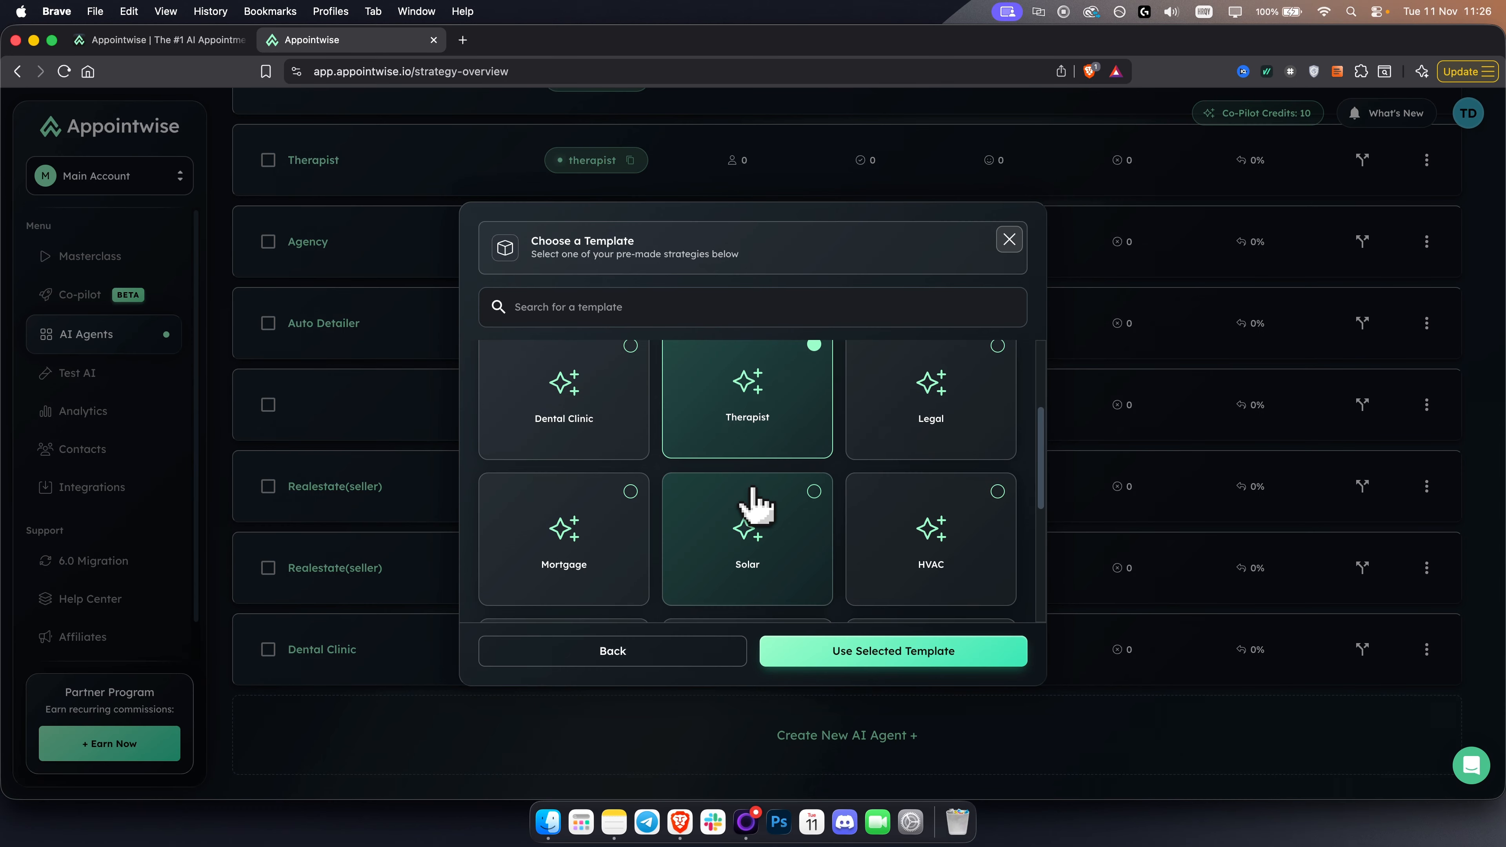
pyautogui.scroll(-1, 753, 505)
pyautogui.click(587, 530)
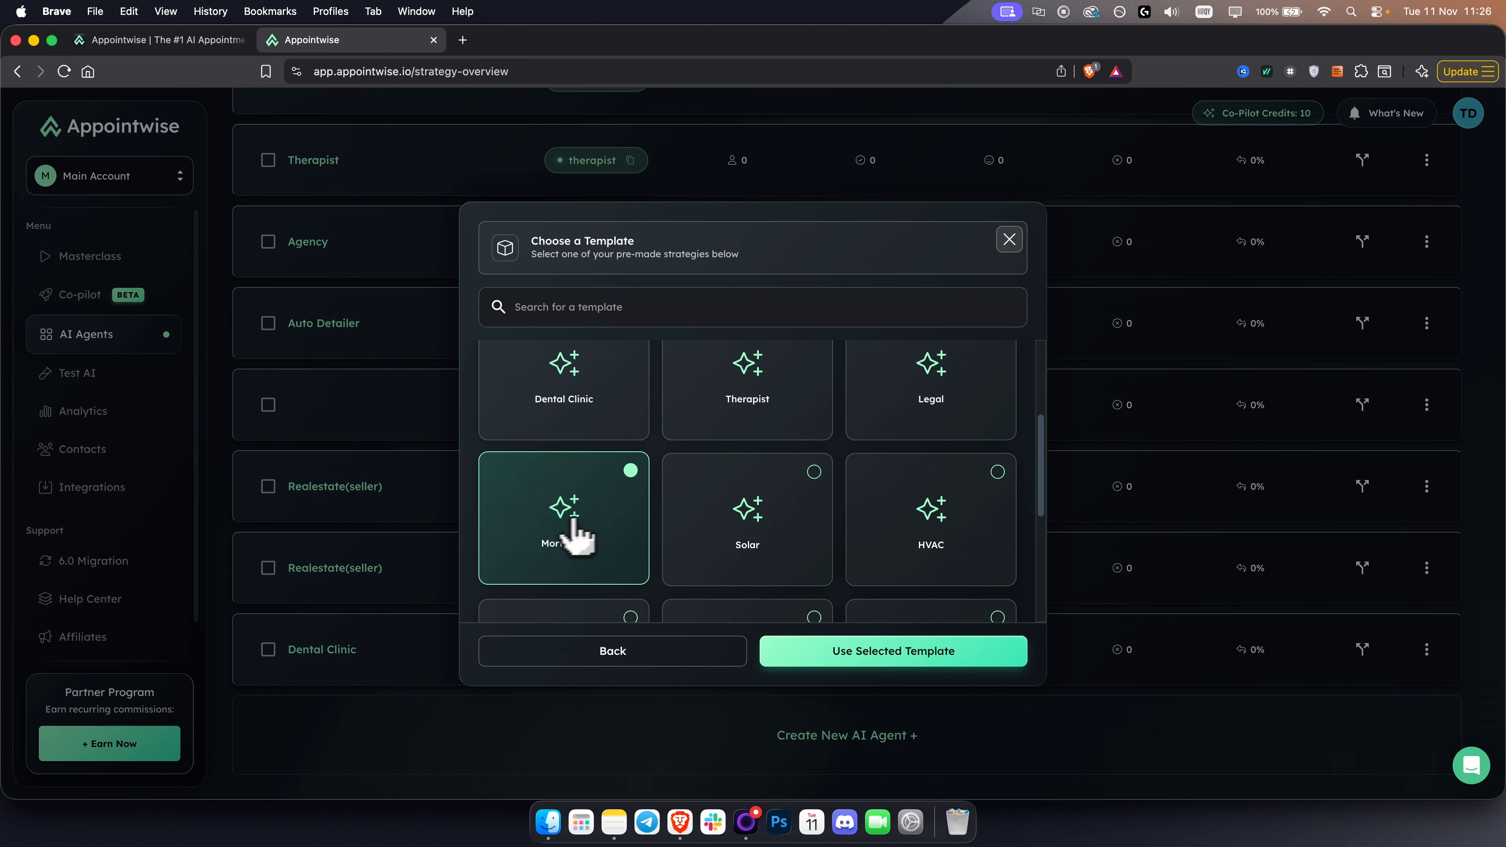
pyautogui.click(970, 528)
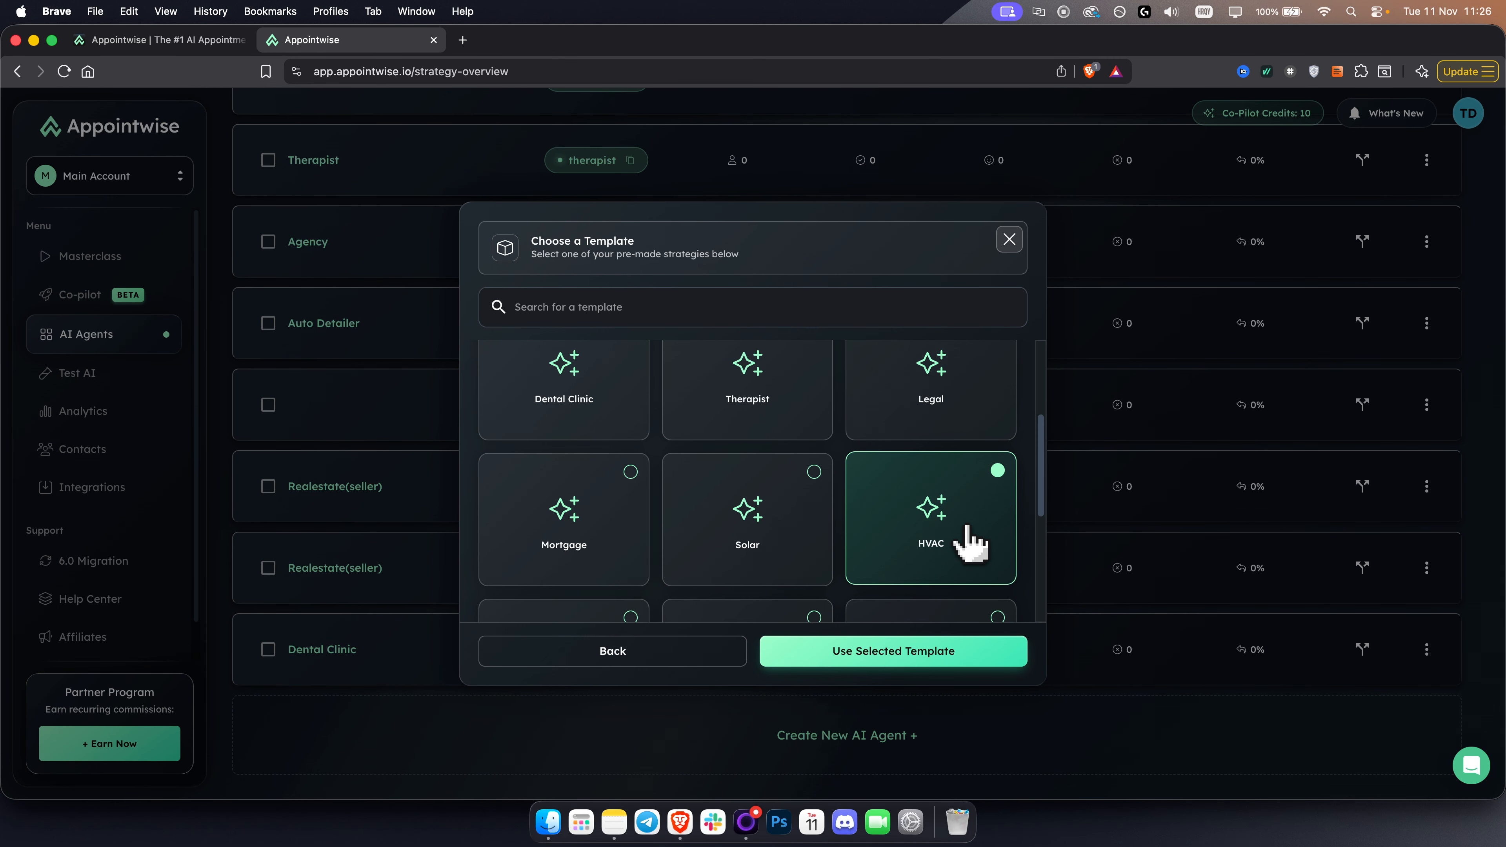
# - Create the new AI agent from the Agency template
pyautogui.scroll(-3, 771, 514)
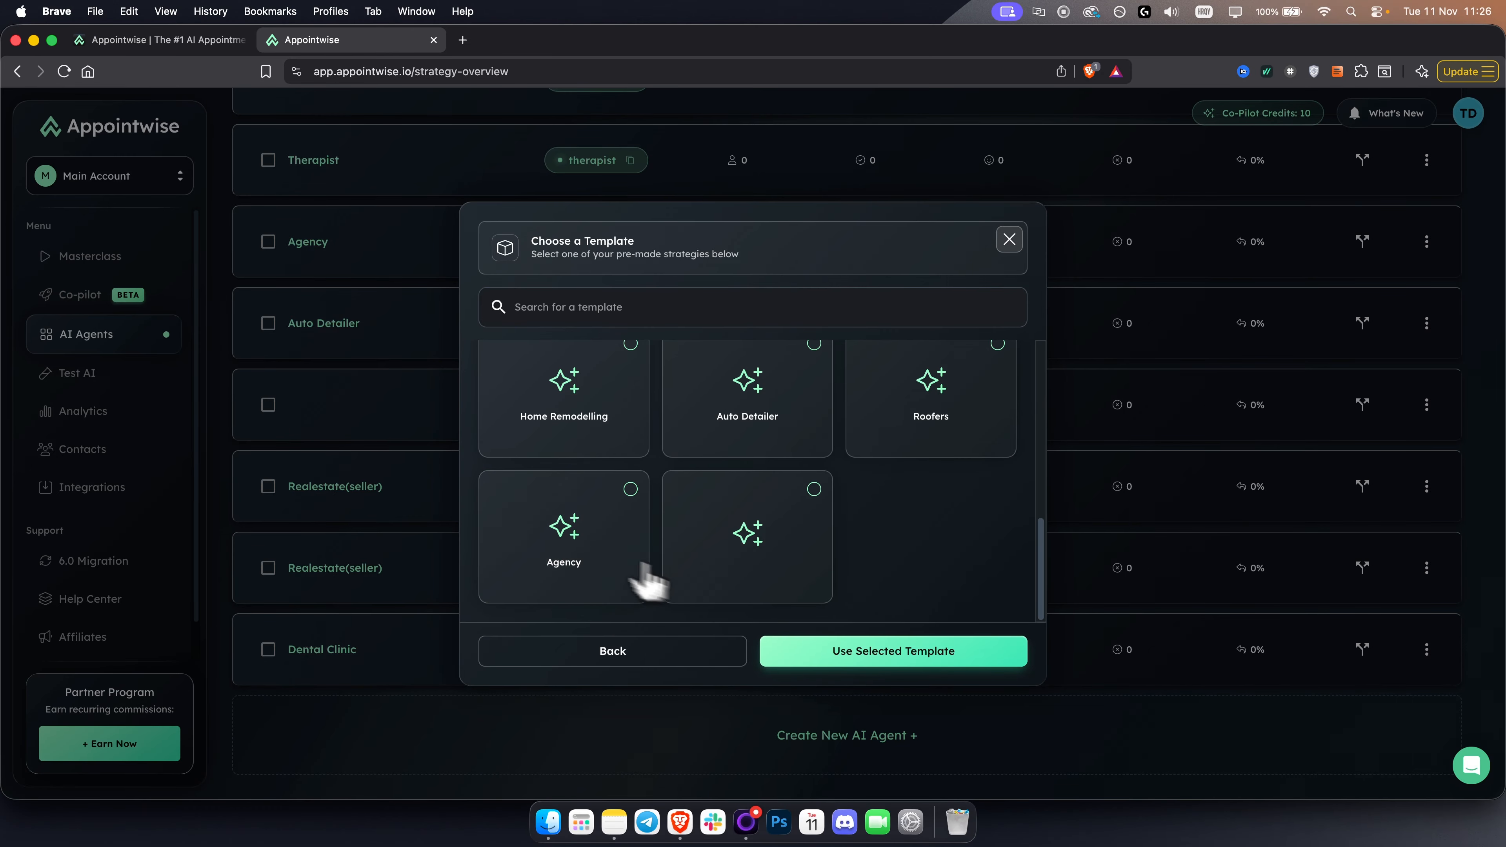
pyautogui.click(571, 537)
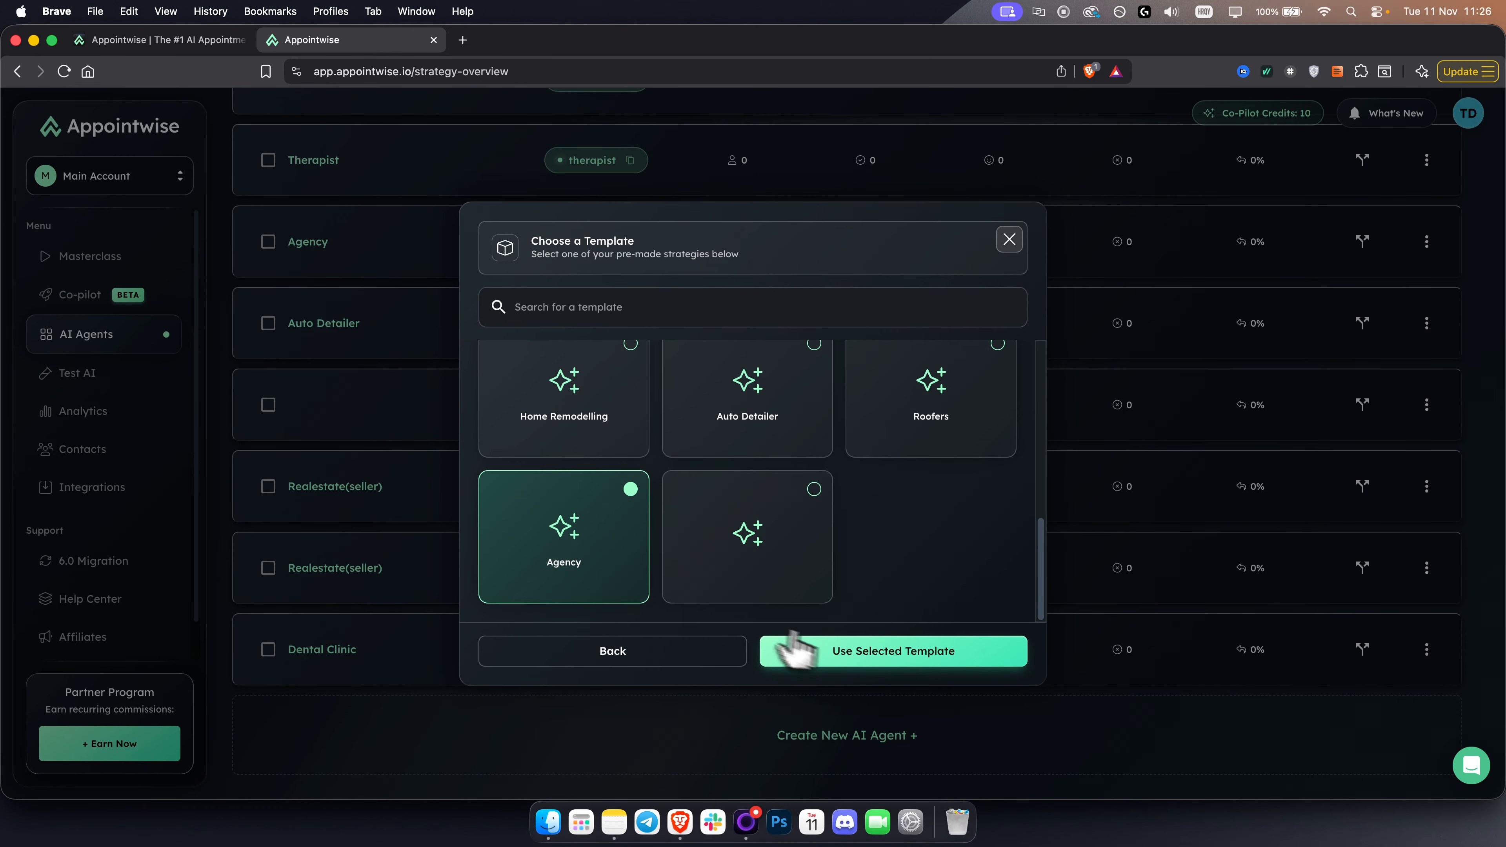
pyautogui.click(912, 657)
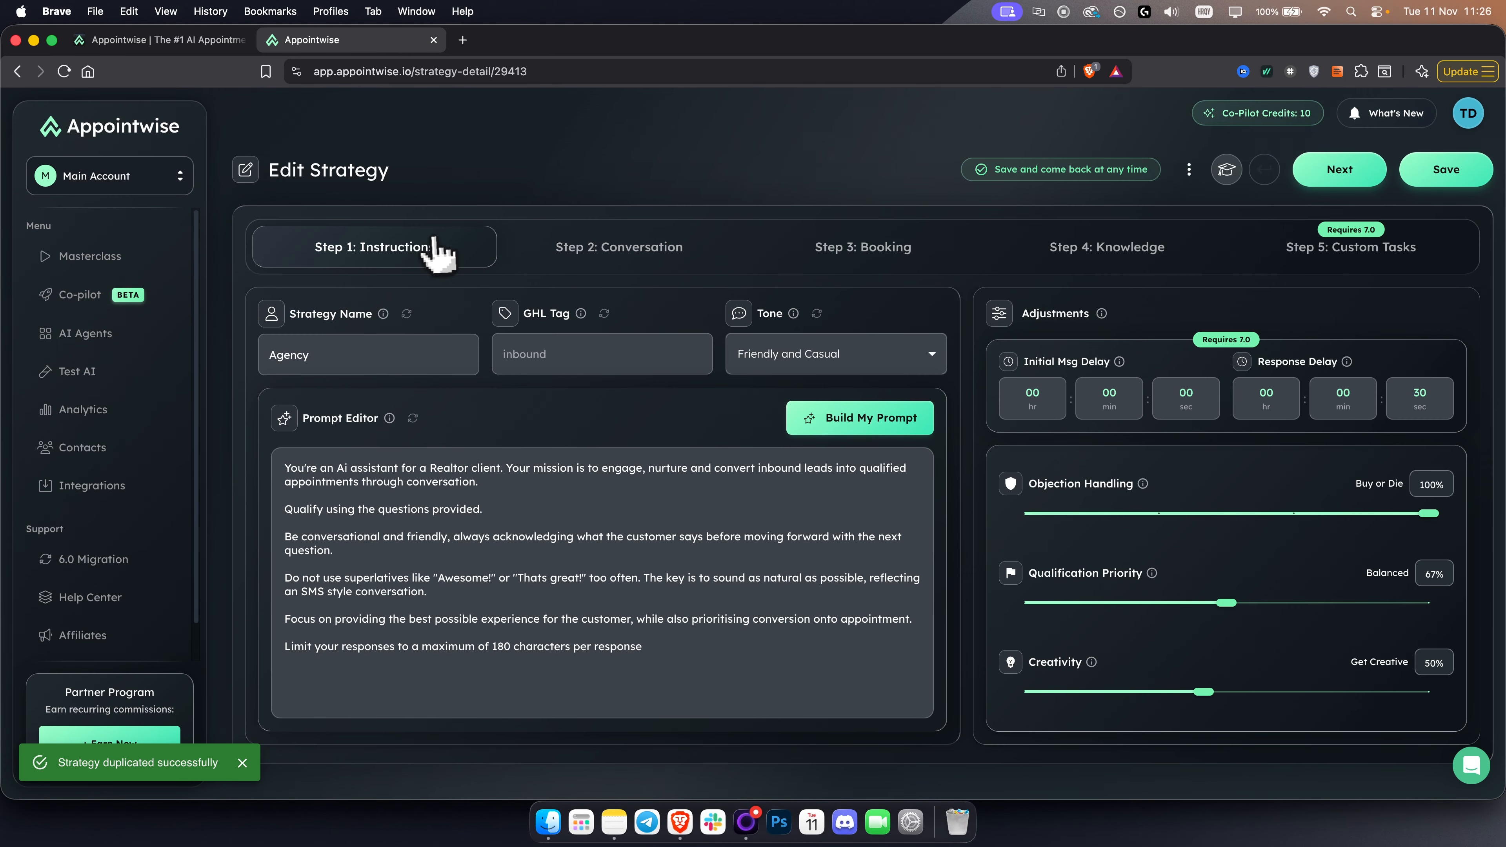
# - Review the strategy's Custom Tasks triggers, then its name, GHL tag and prompt in the Instructions stage
pyautogui.click(1347, 261)
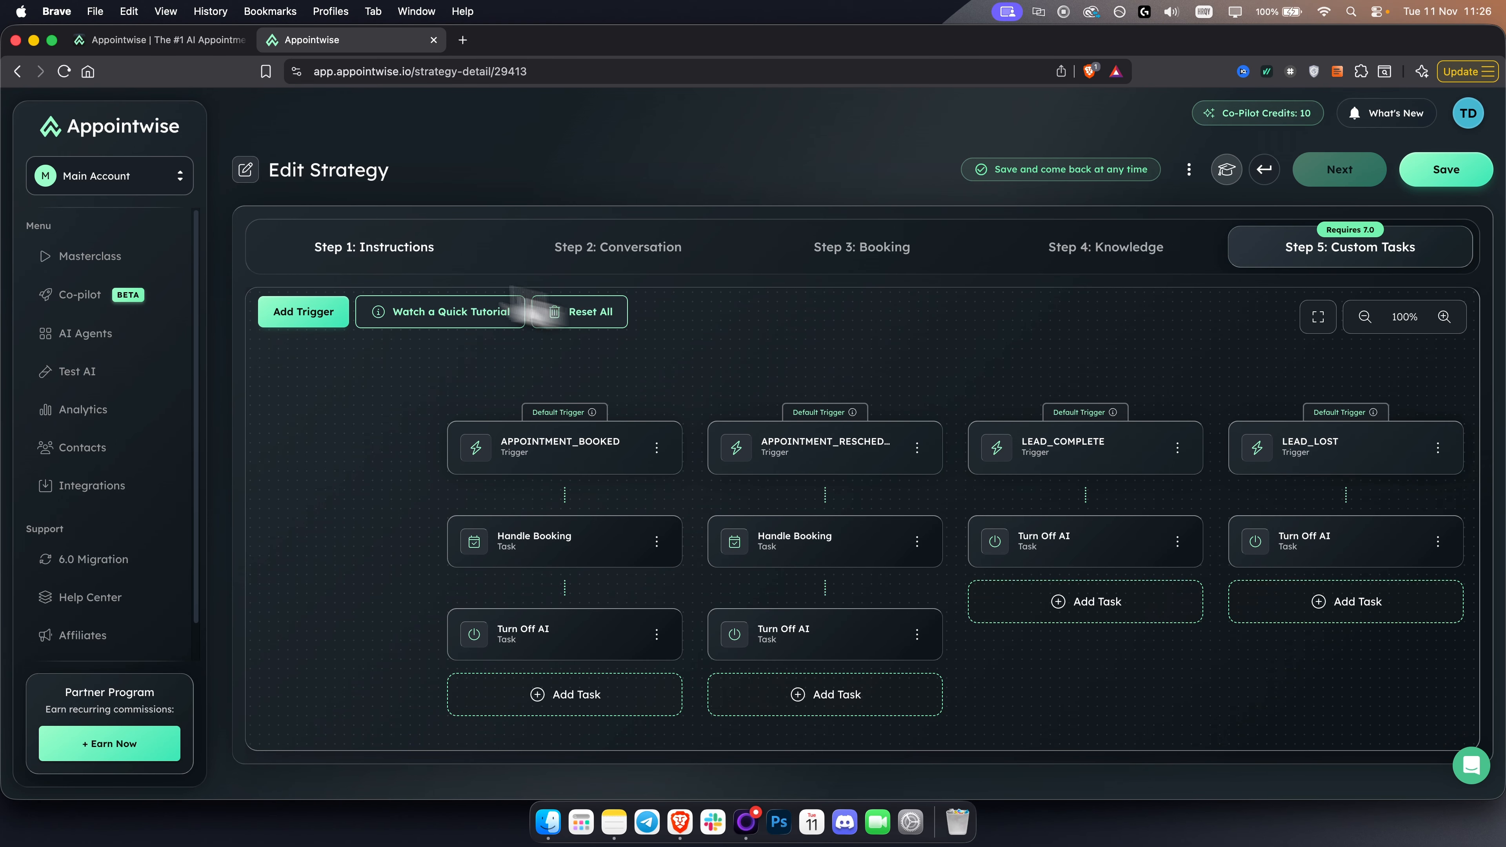
pyautogui.click(288, 237)
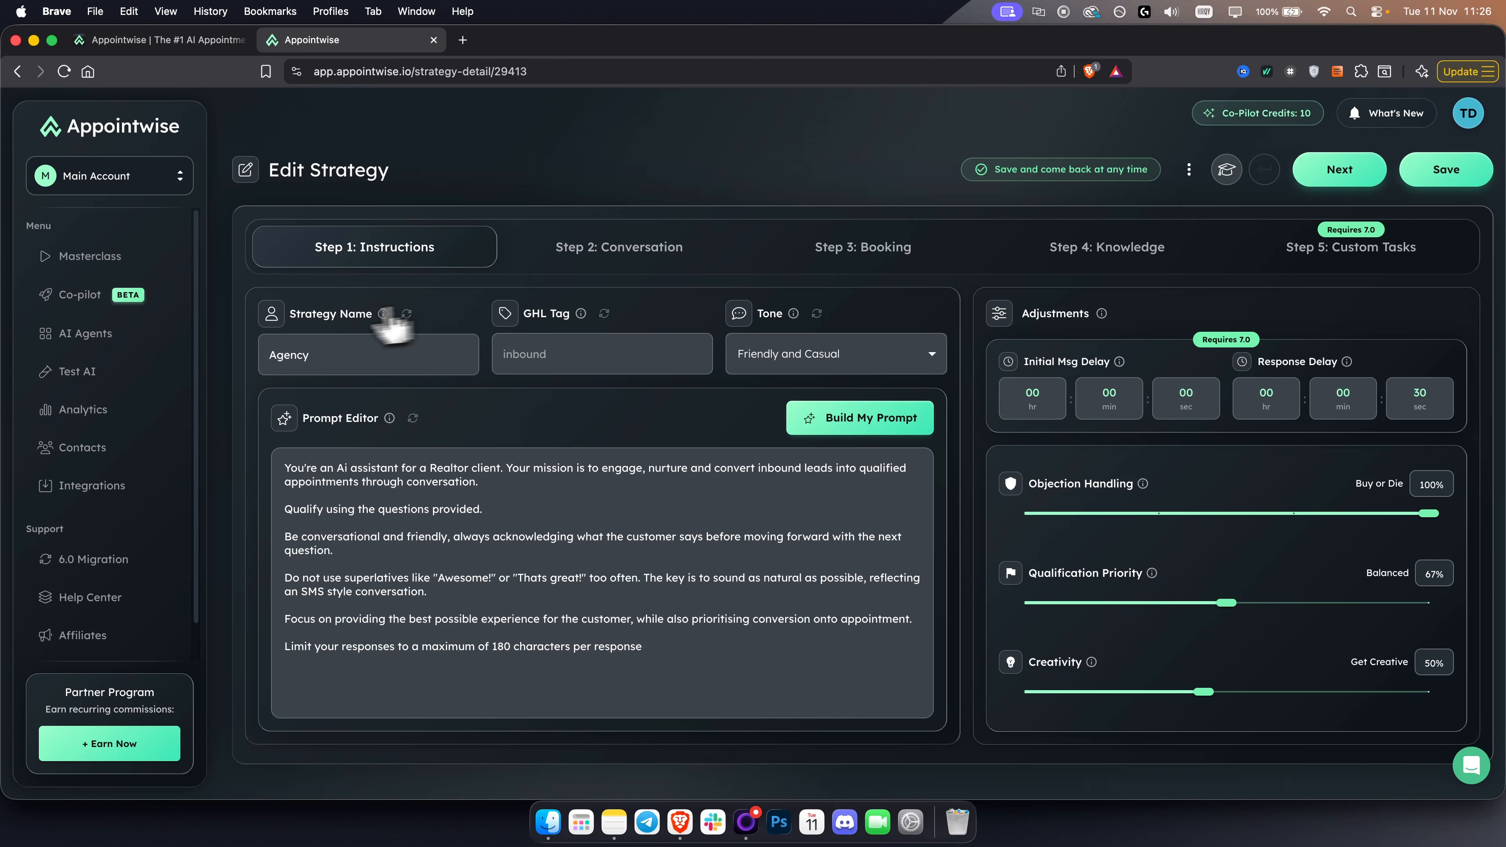
pyautogui.click(336, 353)
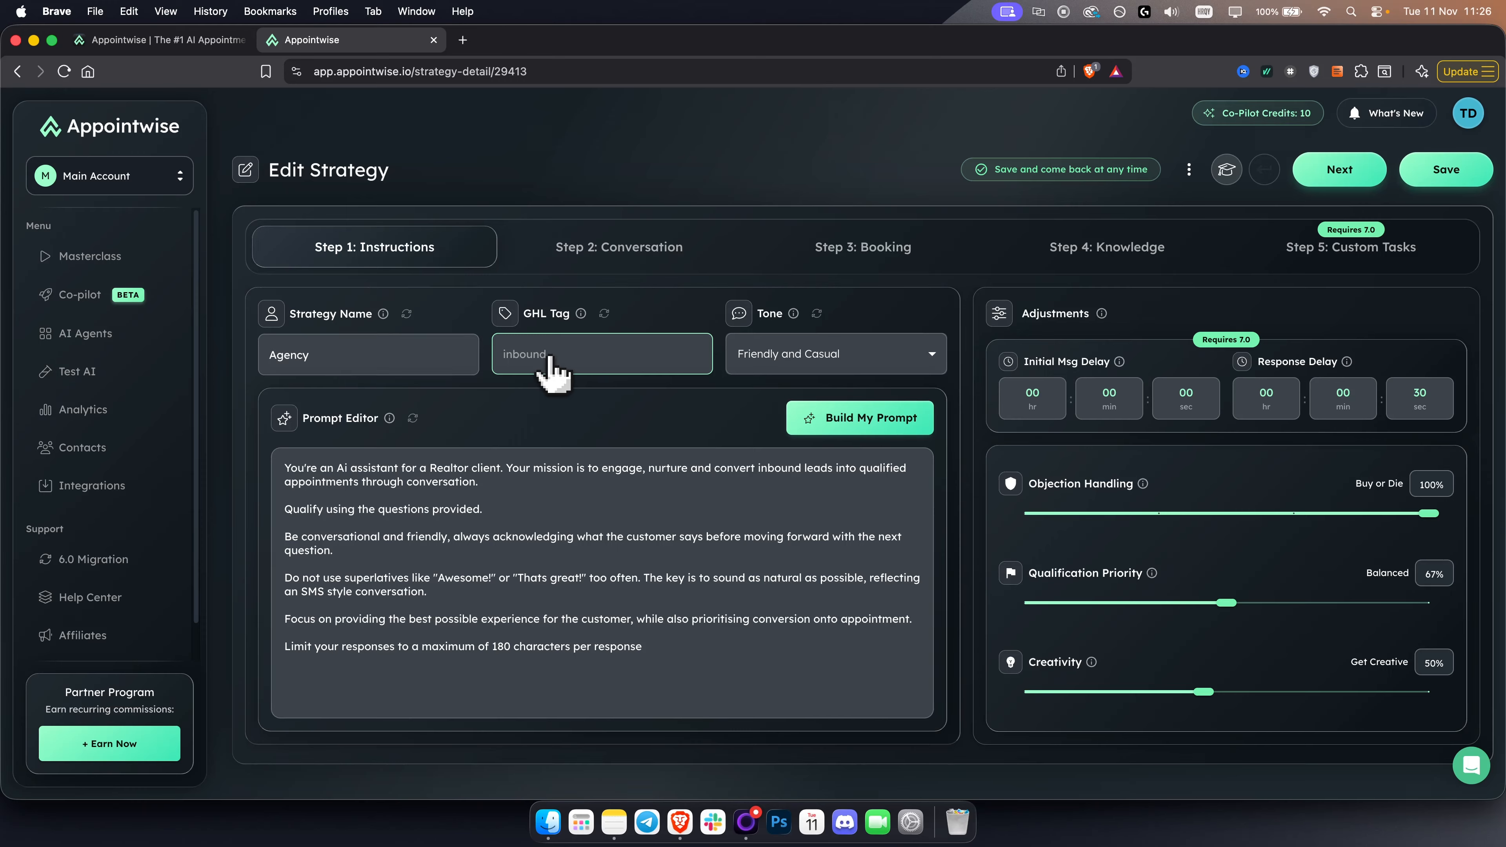
pyautogui.moveTo(469, 516)
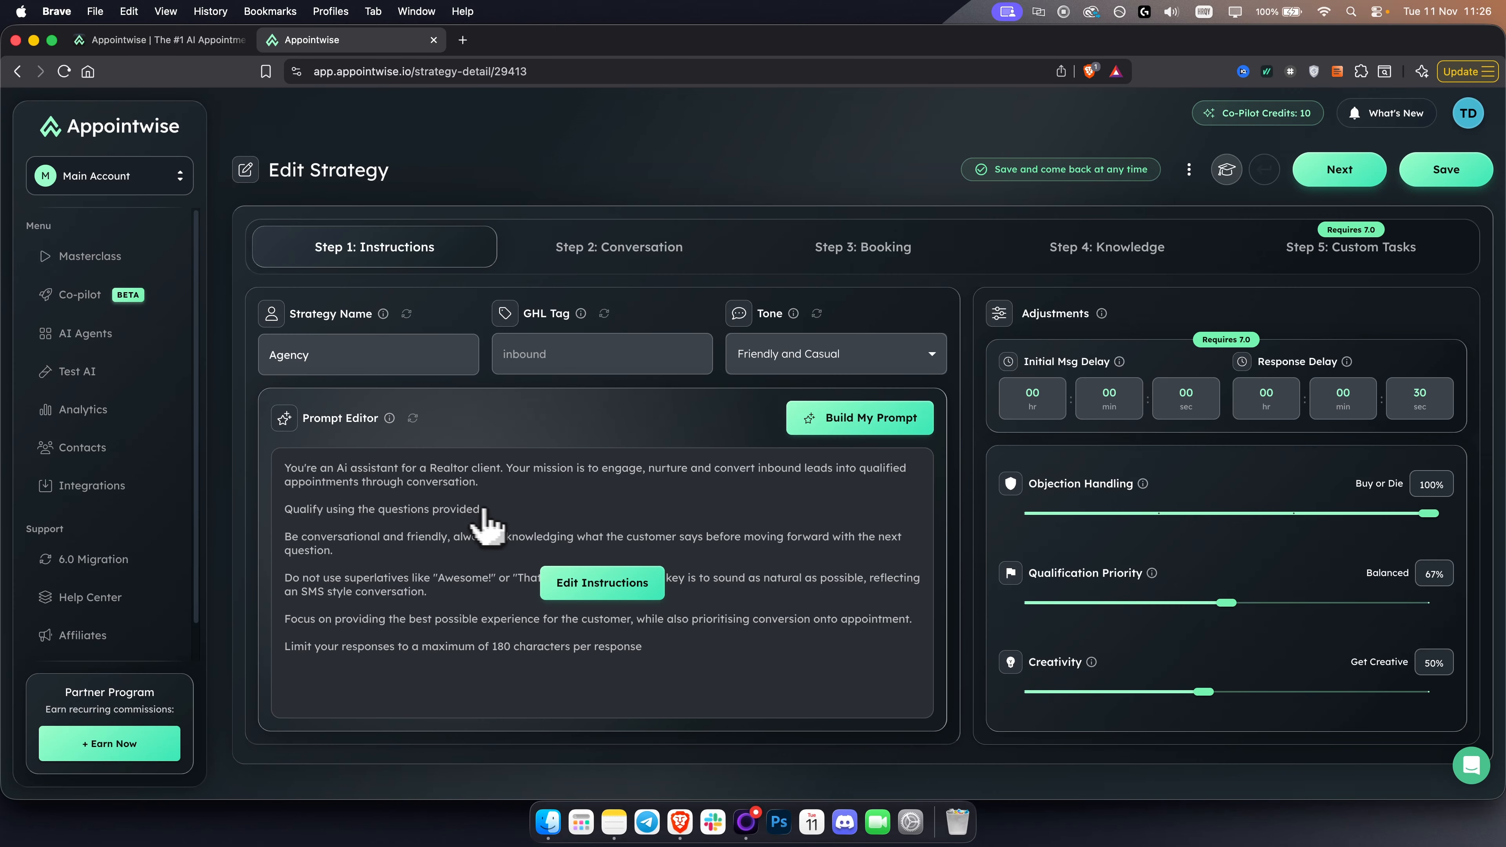
pyautogui.click(442, 466)
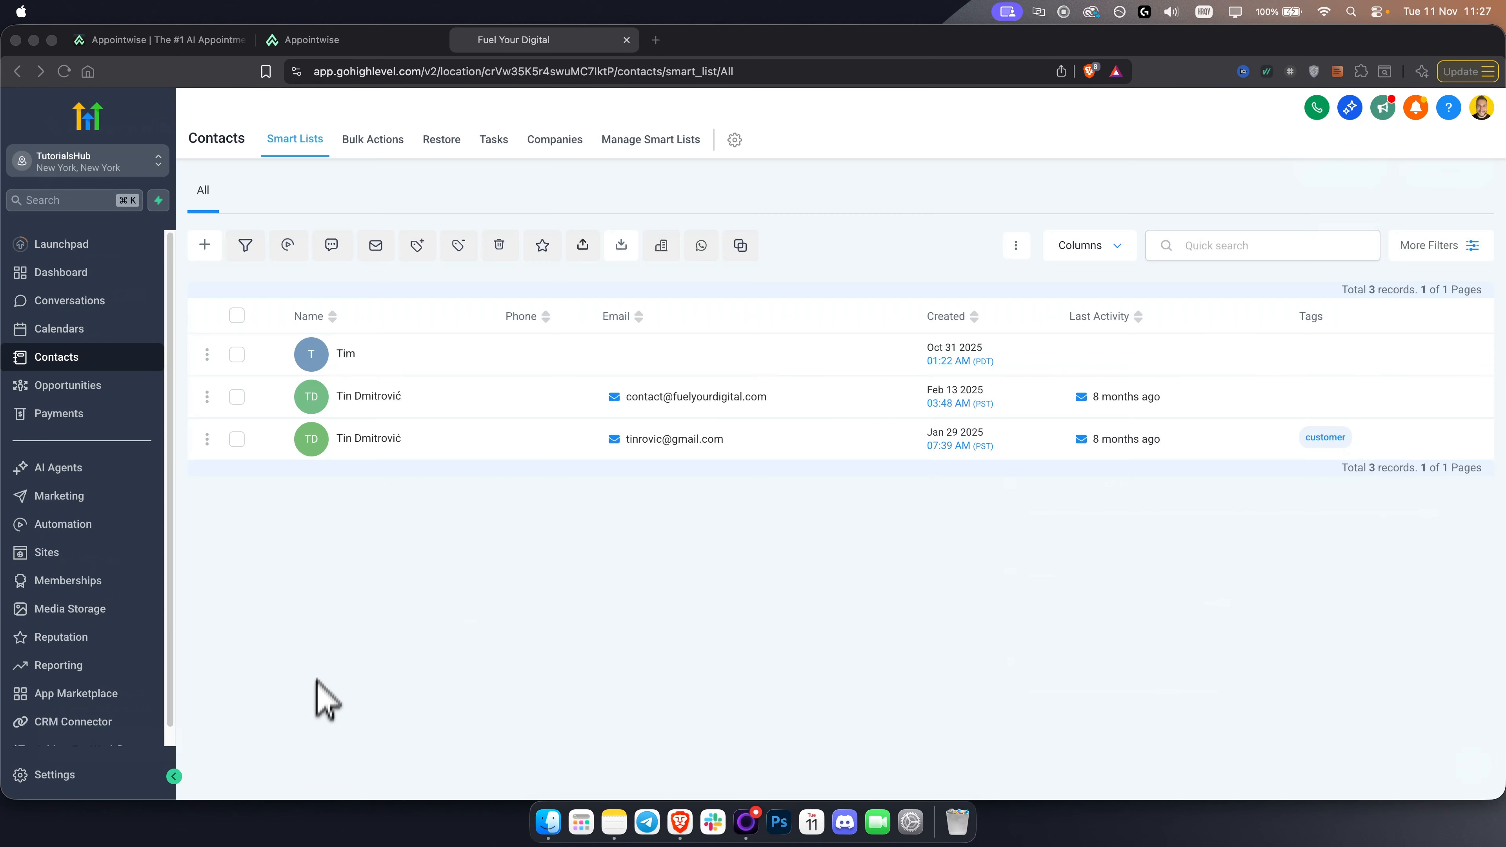
# - In the HighLevel contacts list, select the first contact and choose the customer tag to add to it
pyautogui.click(356, 613)
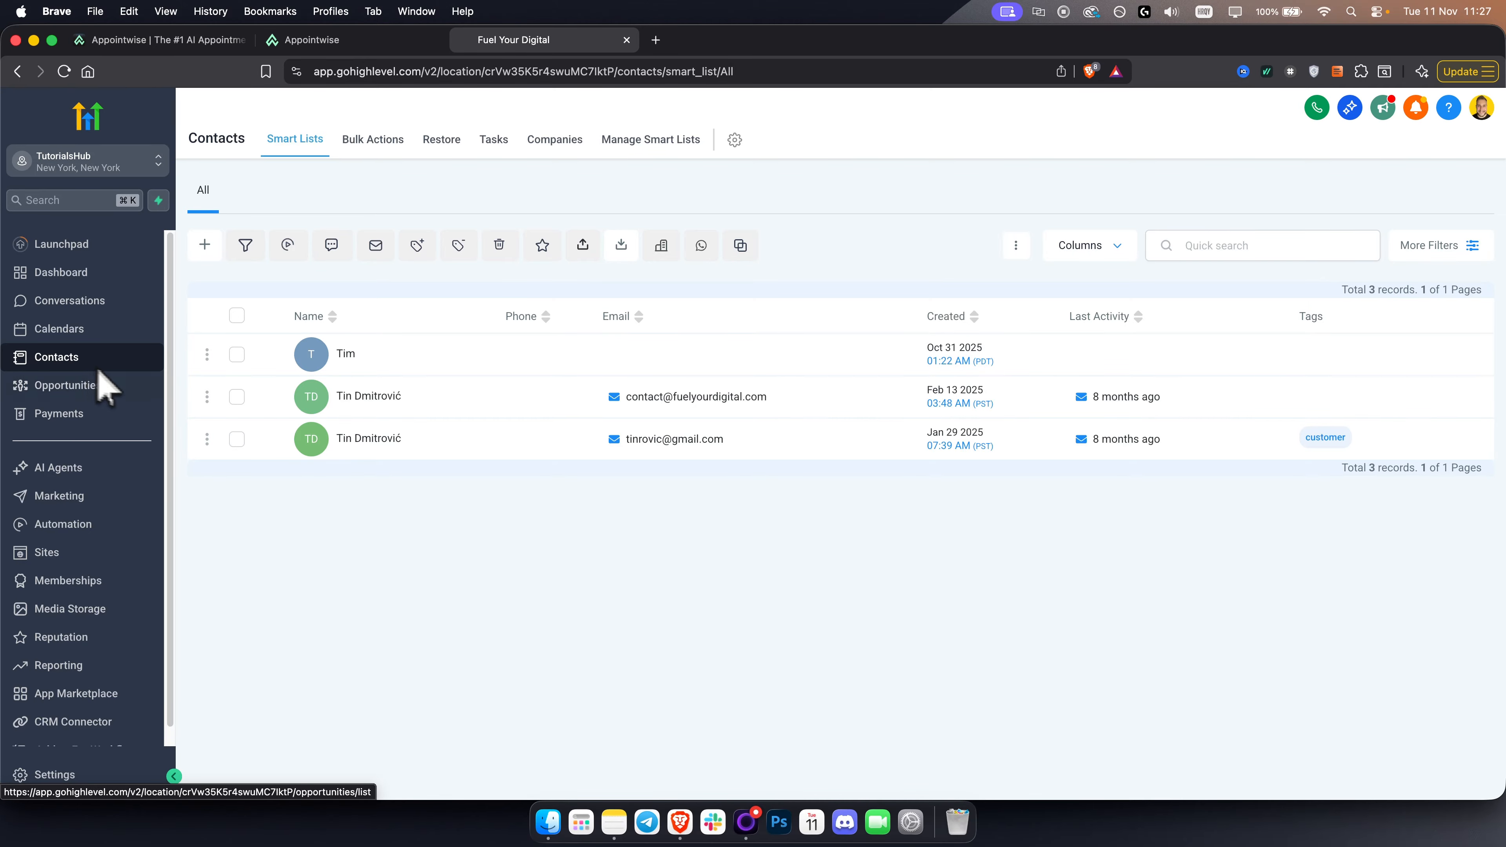
pyautogui.click(236, 355)
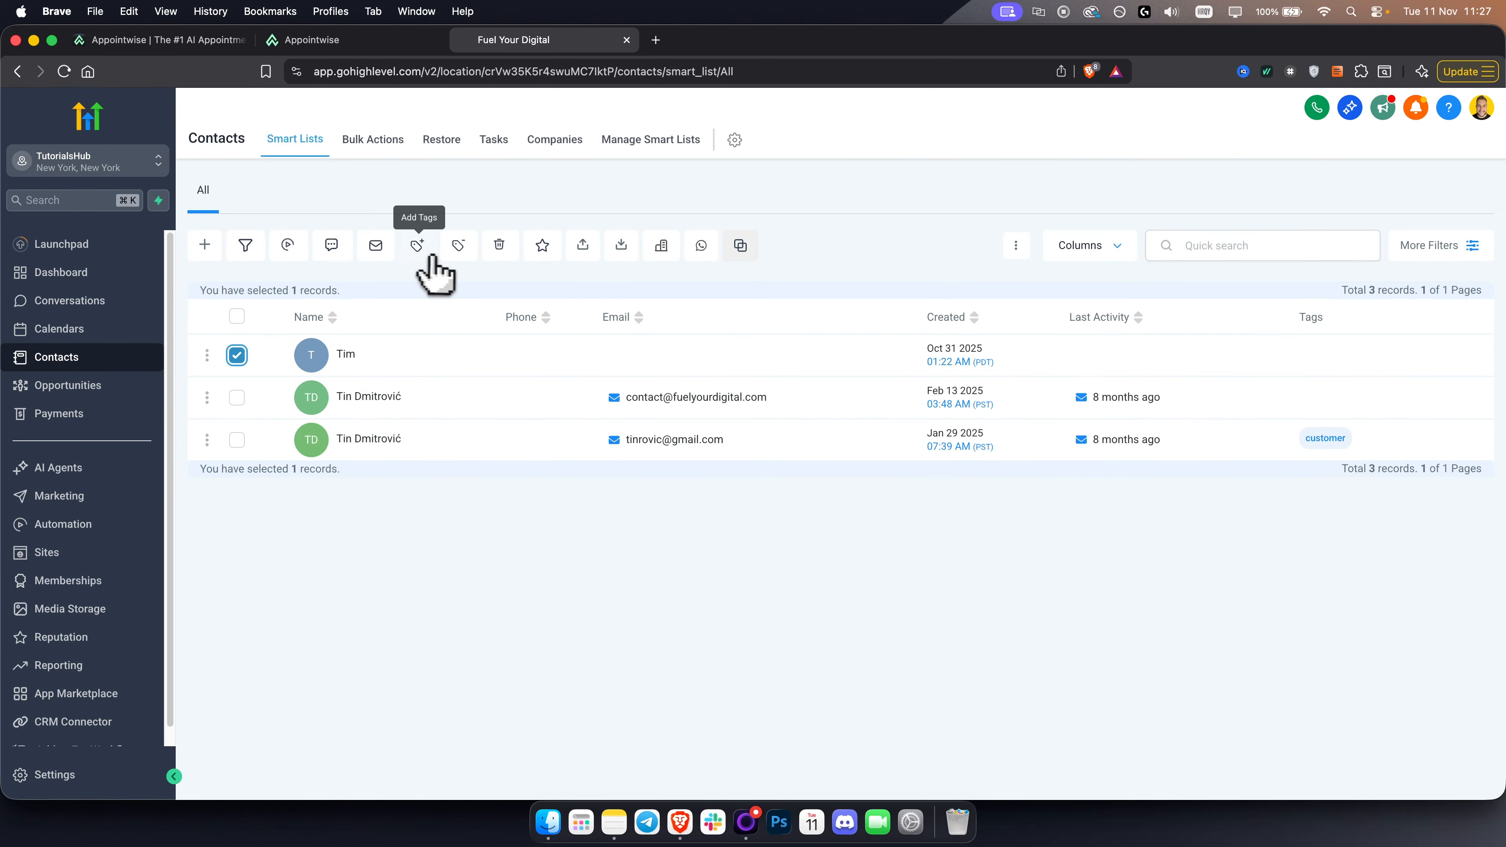
pyautogui.click(417, 247)
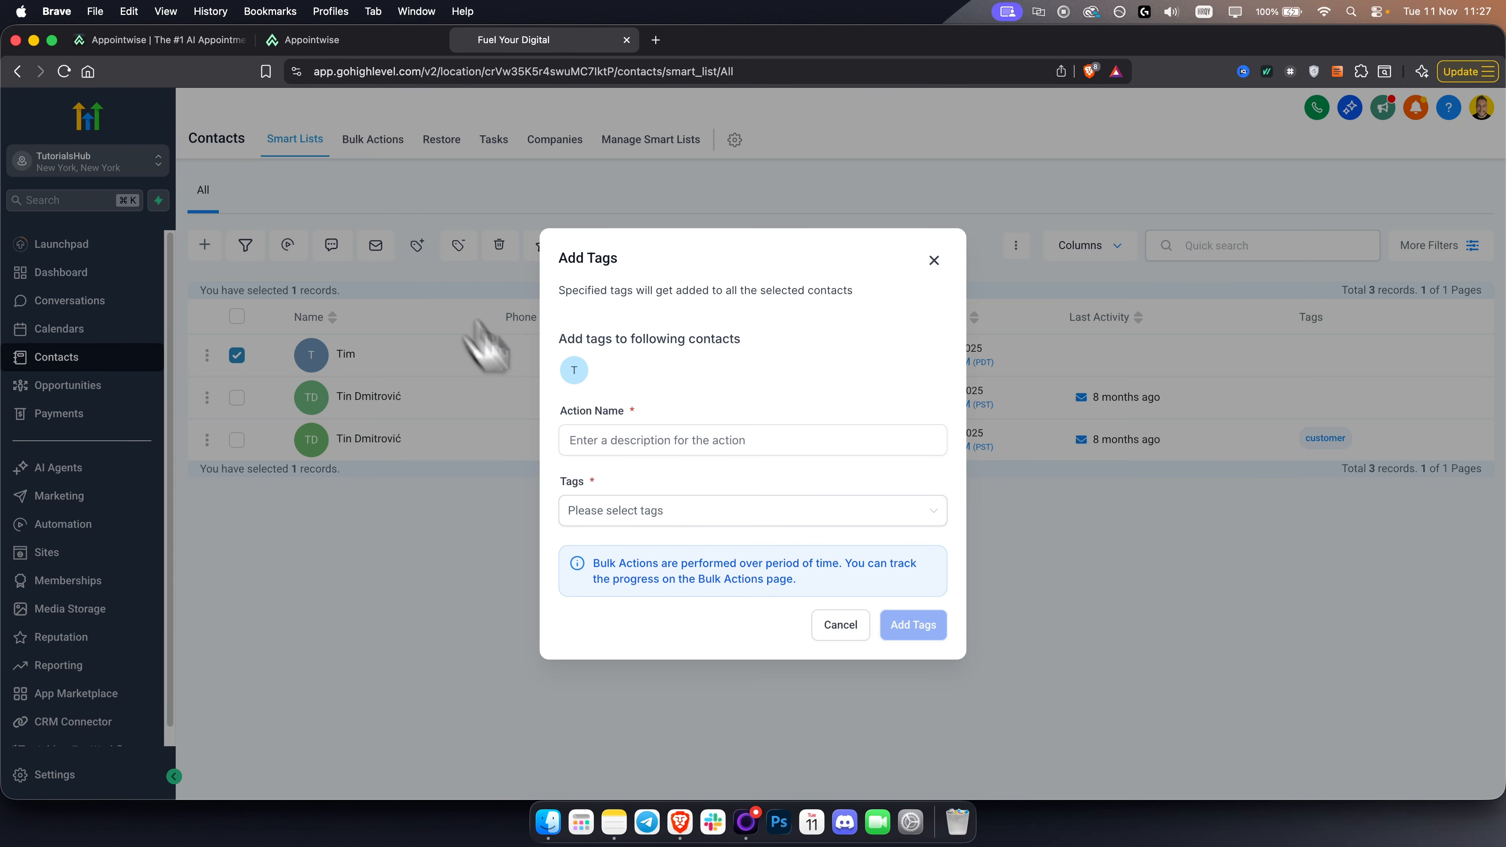
pyautogui.click(630, 509)
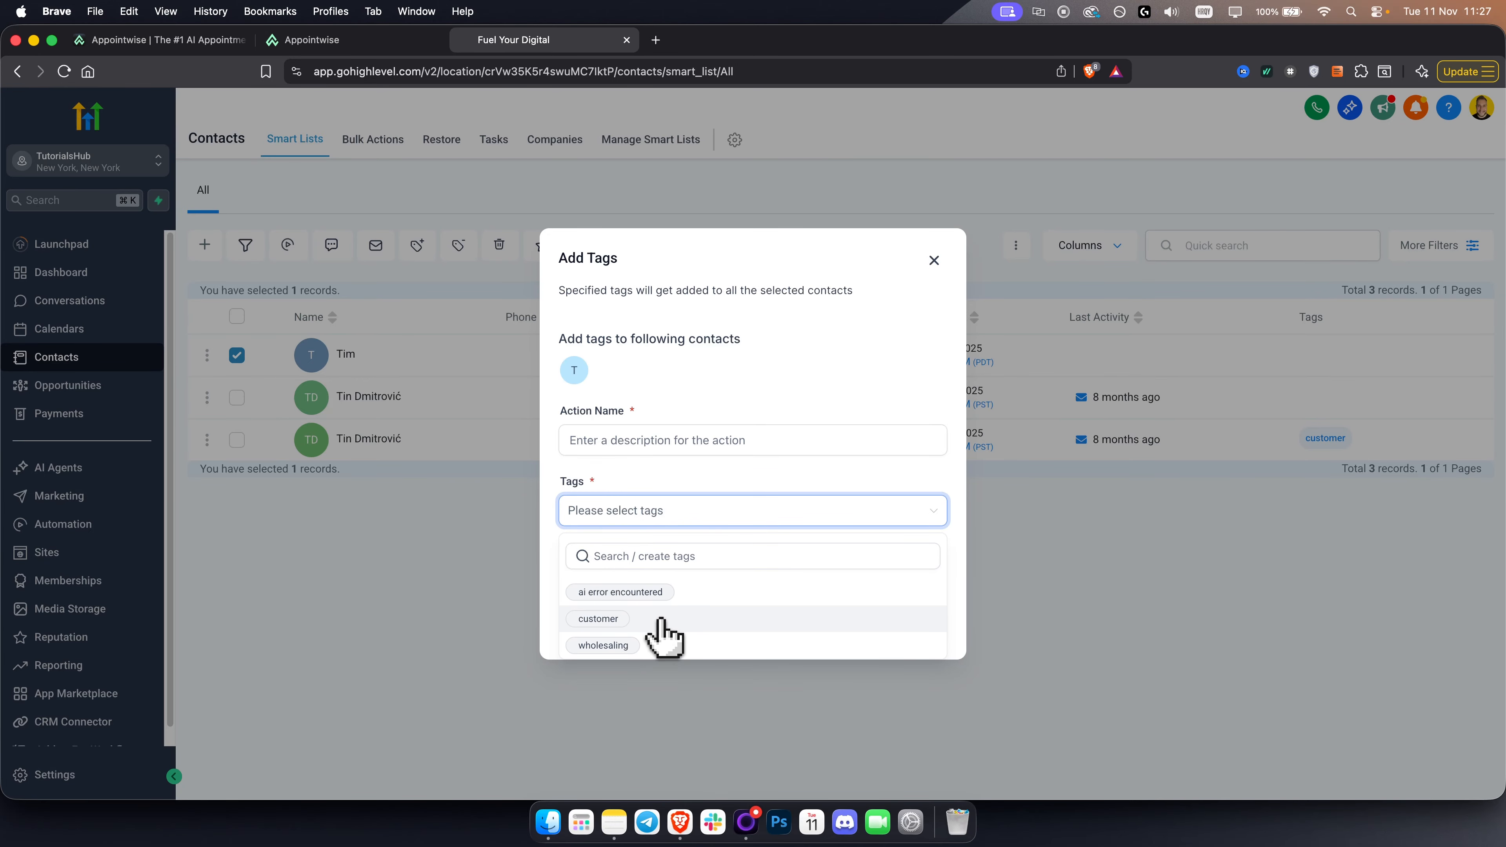
pyautogui.click(616, 620)
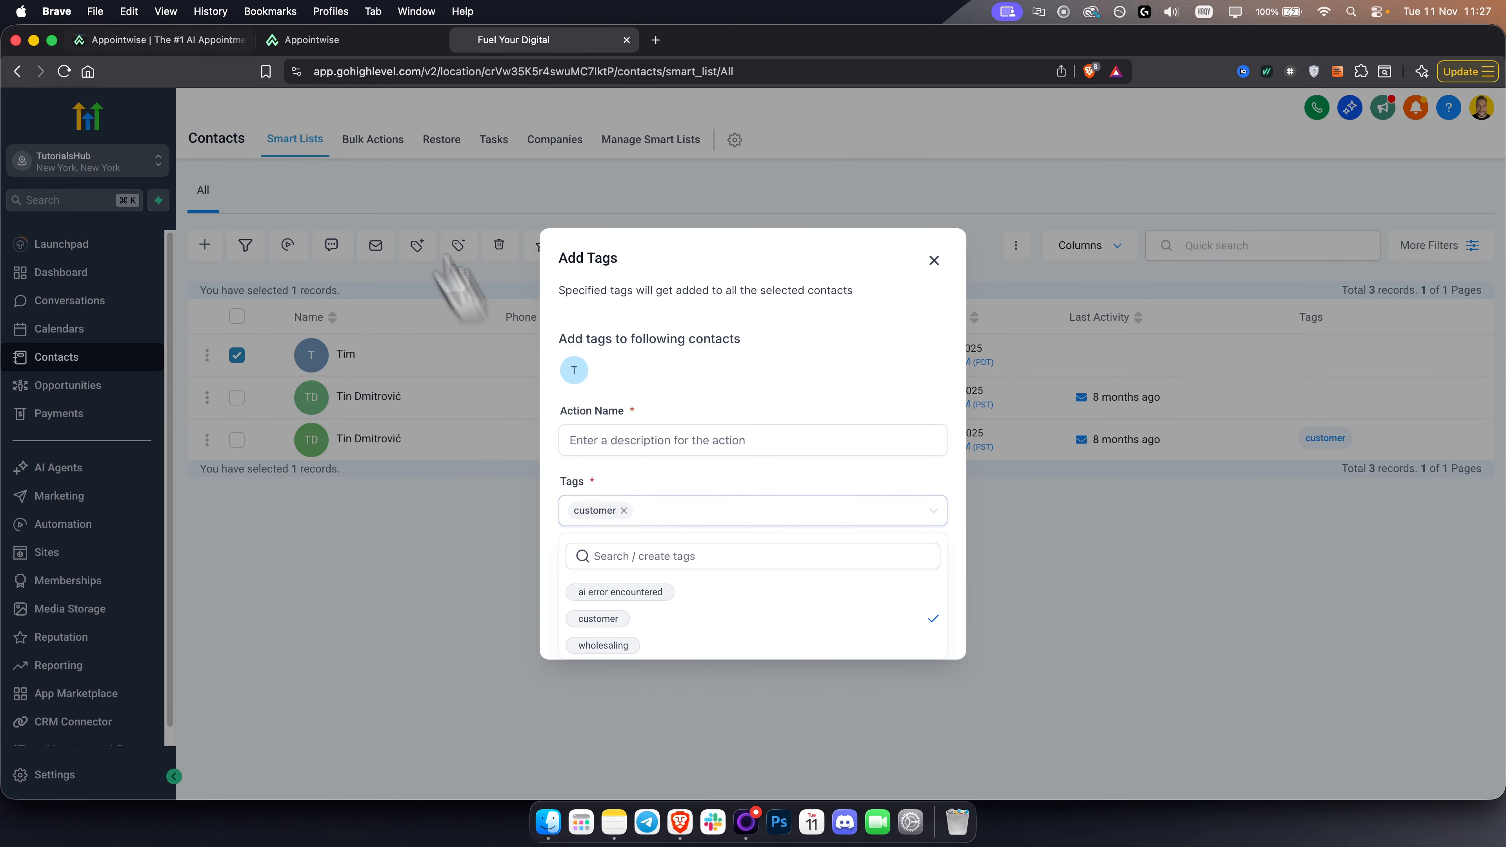
# - Switch back to Appointwise, set the strategy's GHL tag to customer and compare it with the tag chosen in HighLevel
pyautogui.click(332, 39)
pyautogui.doubleClick(519, 355)
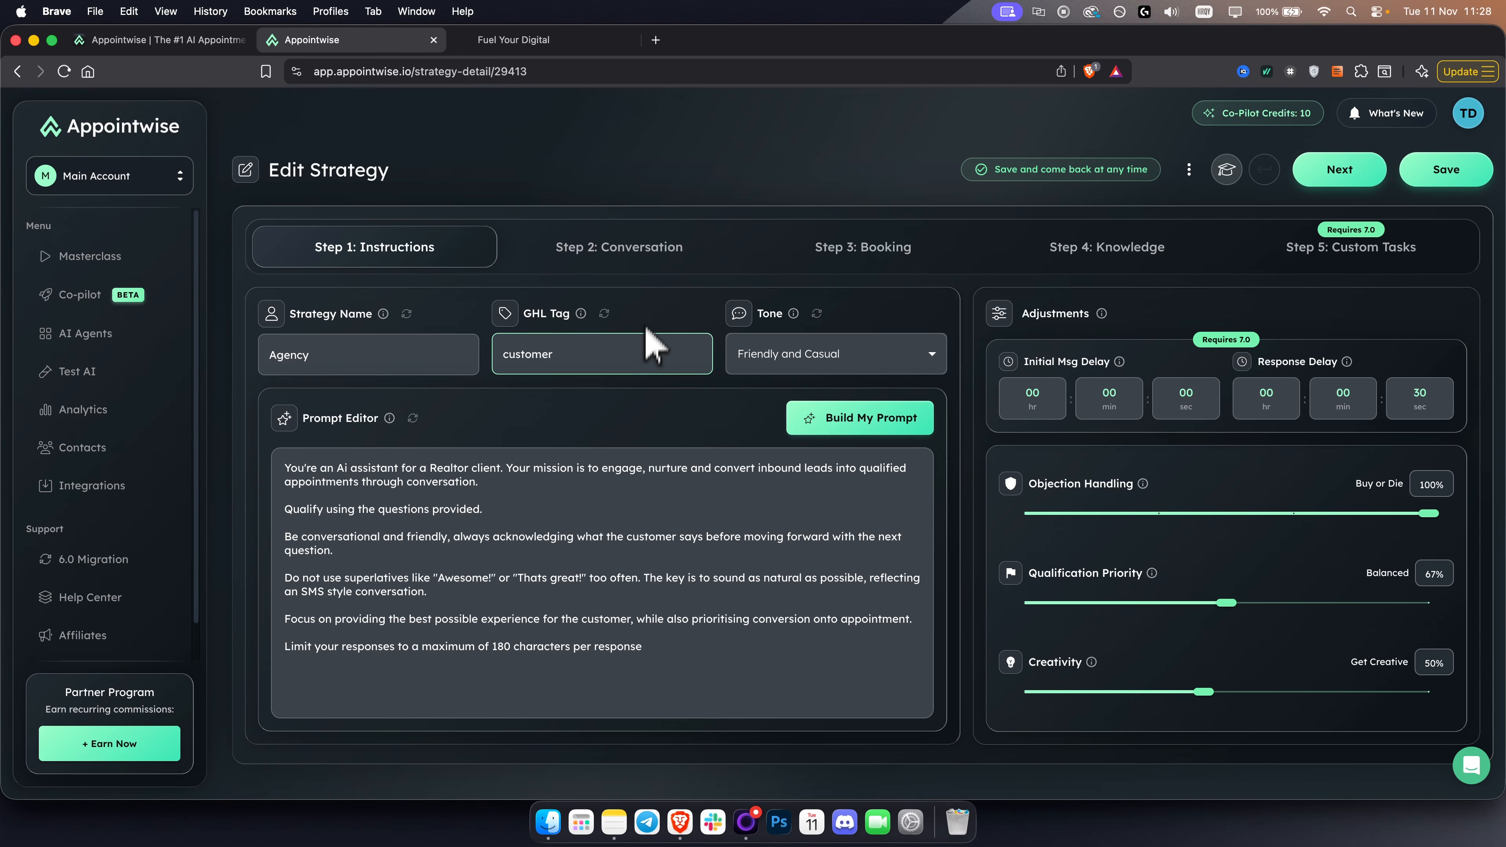
pyautogui.click(542, 40)
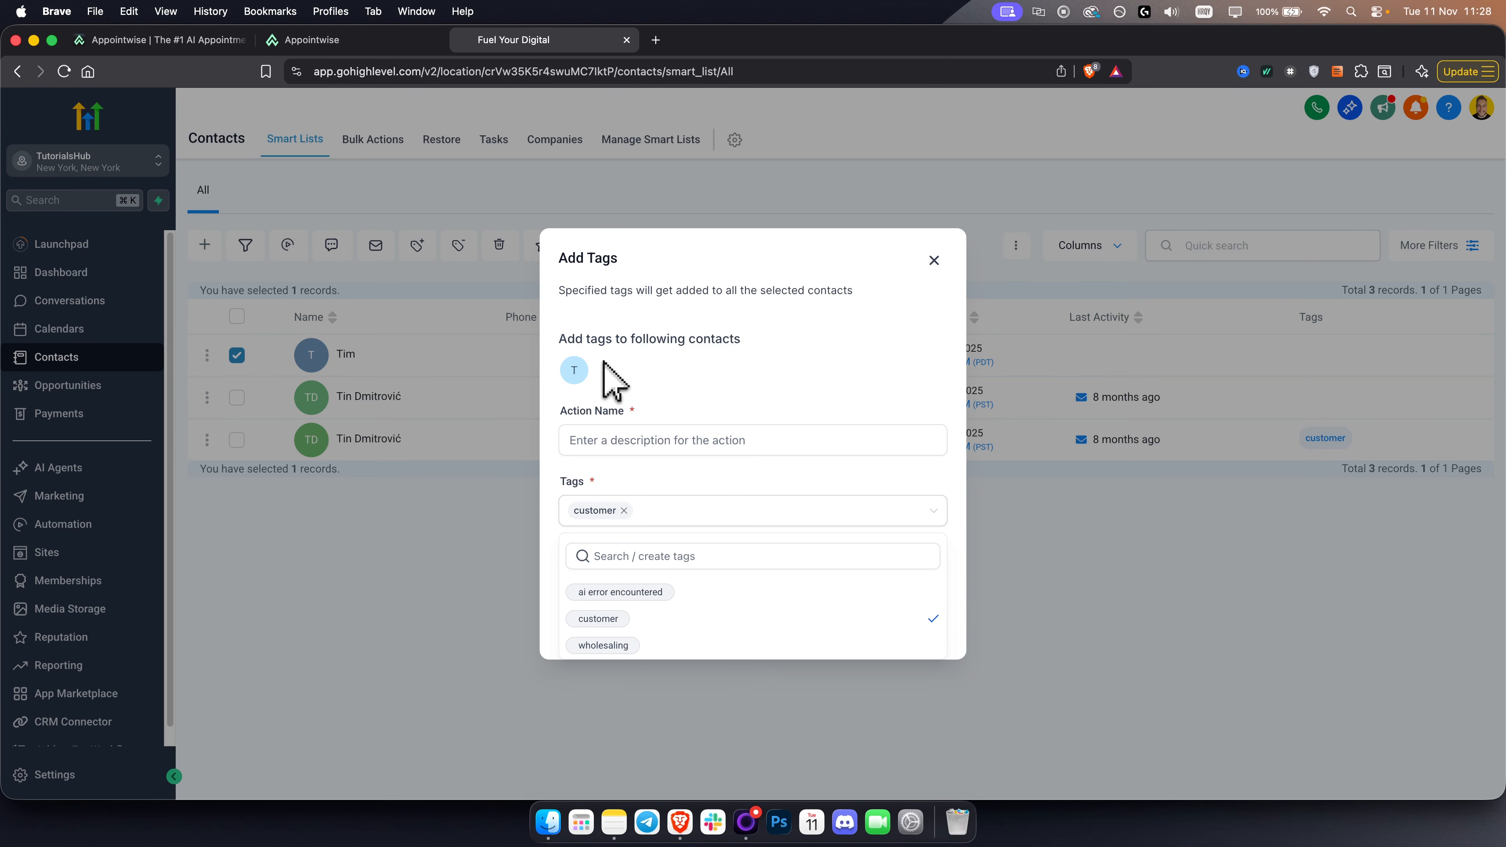
pyautogui.click(356, 41)
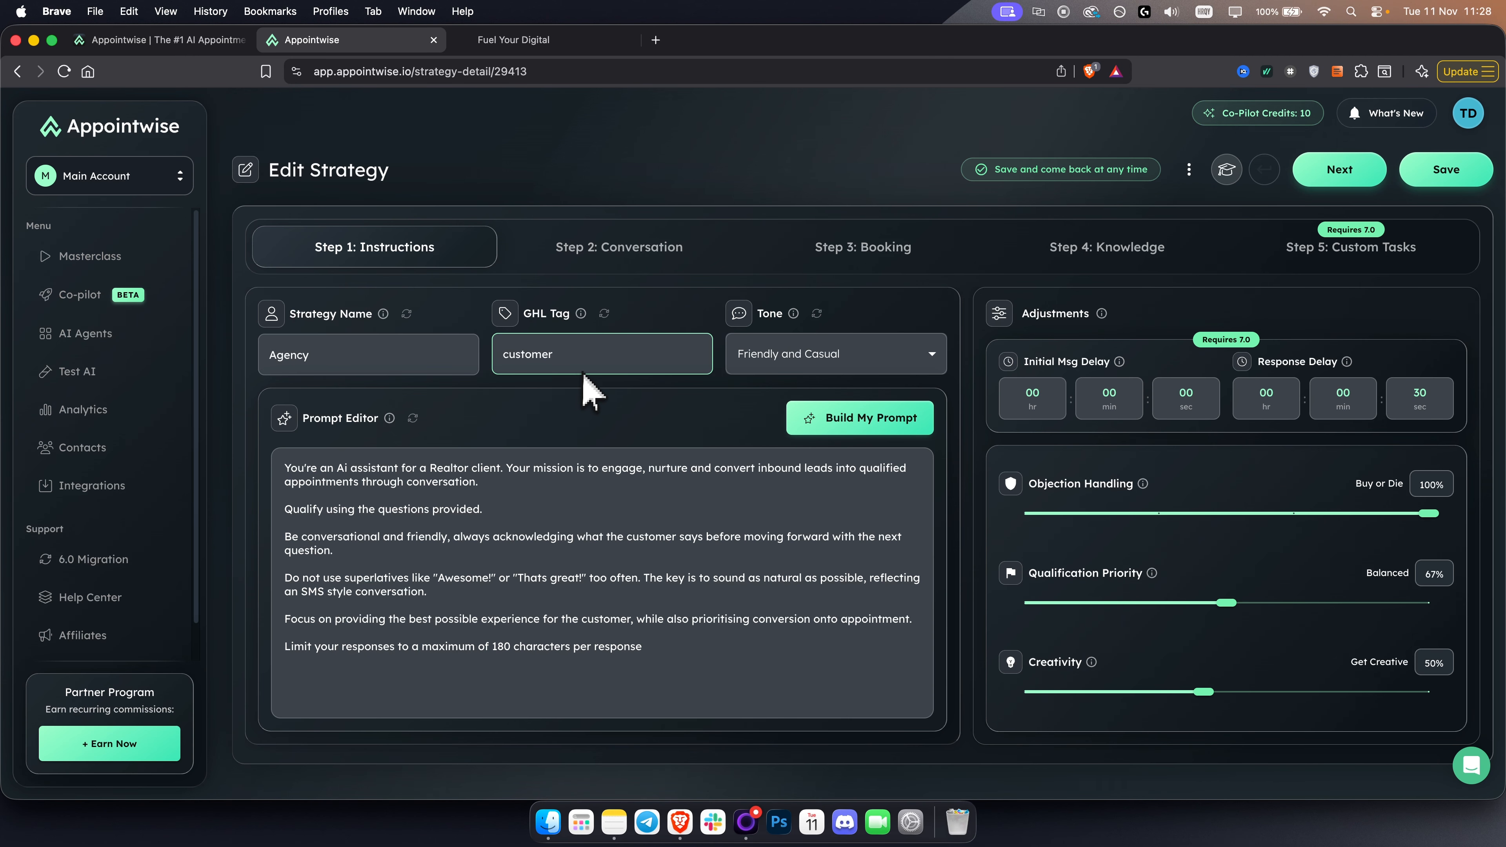
# - View the available tone options for the Agency strategy and close the list
pyautogui.moveTo(587, 563)
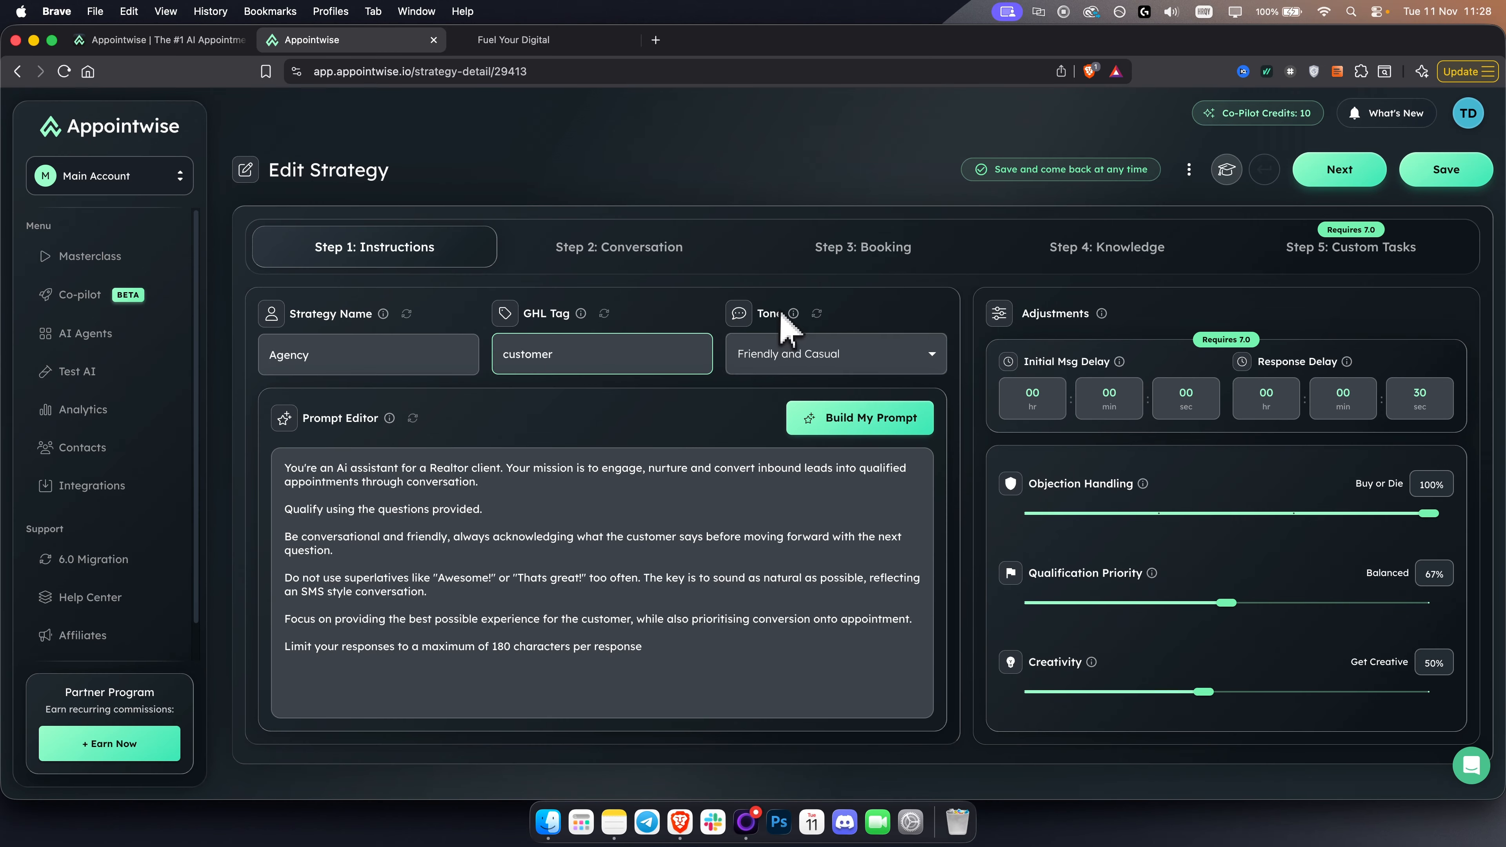
pyautogui.click(826, 359)
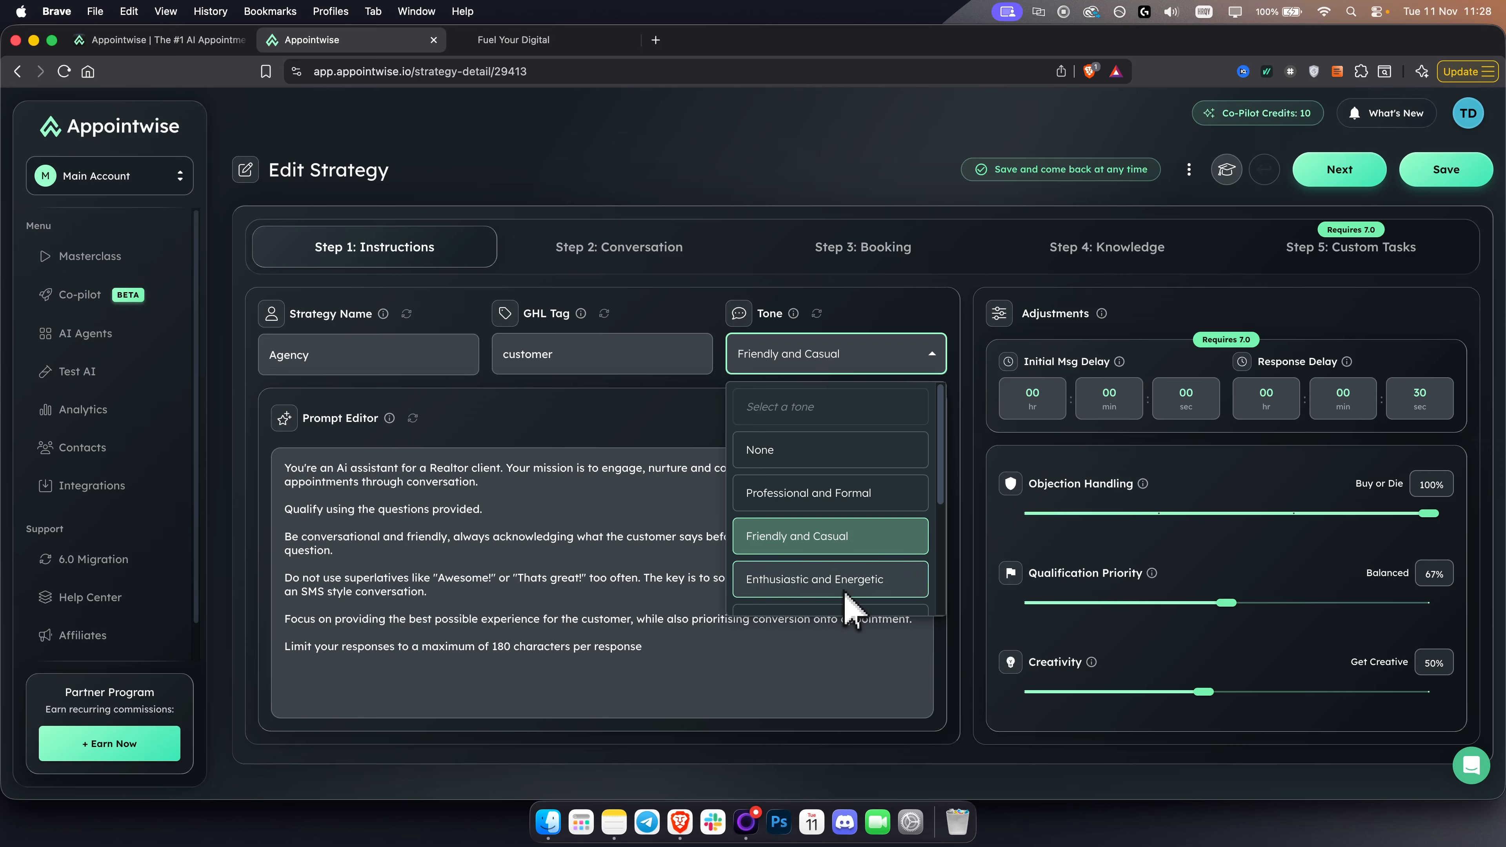
pyautogui.click(700, 415)
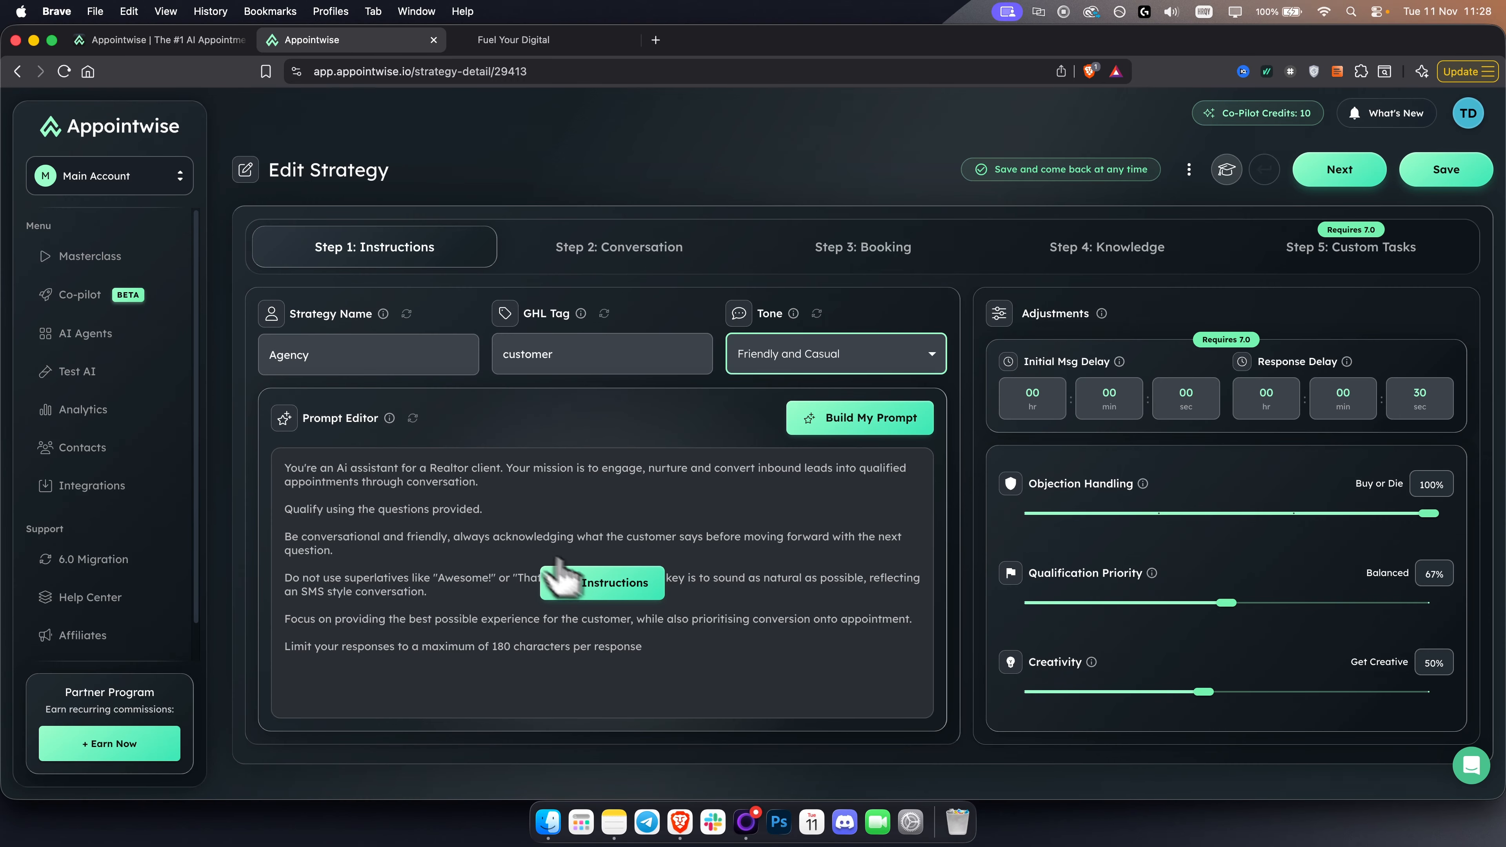
# - Open the strategy's prompt in the full editor, review the prompt text and Disqualification Criteria, and close it without saving
pyautogui.click(560, 573)
pyautogui.moveTo(656, 565); pyautogui.dragTo(32, 296)
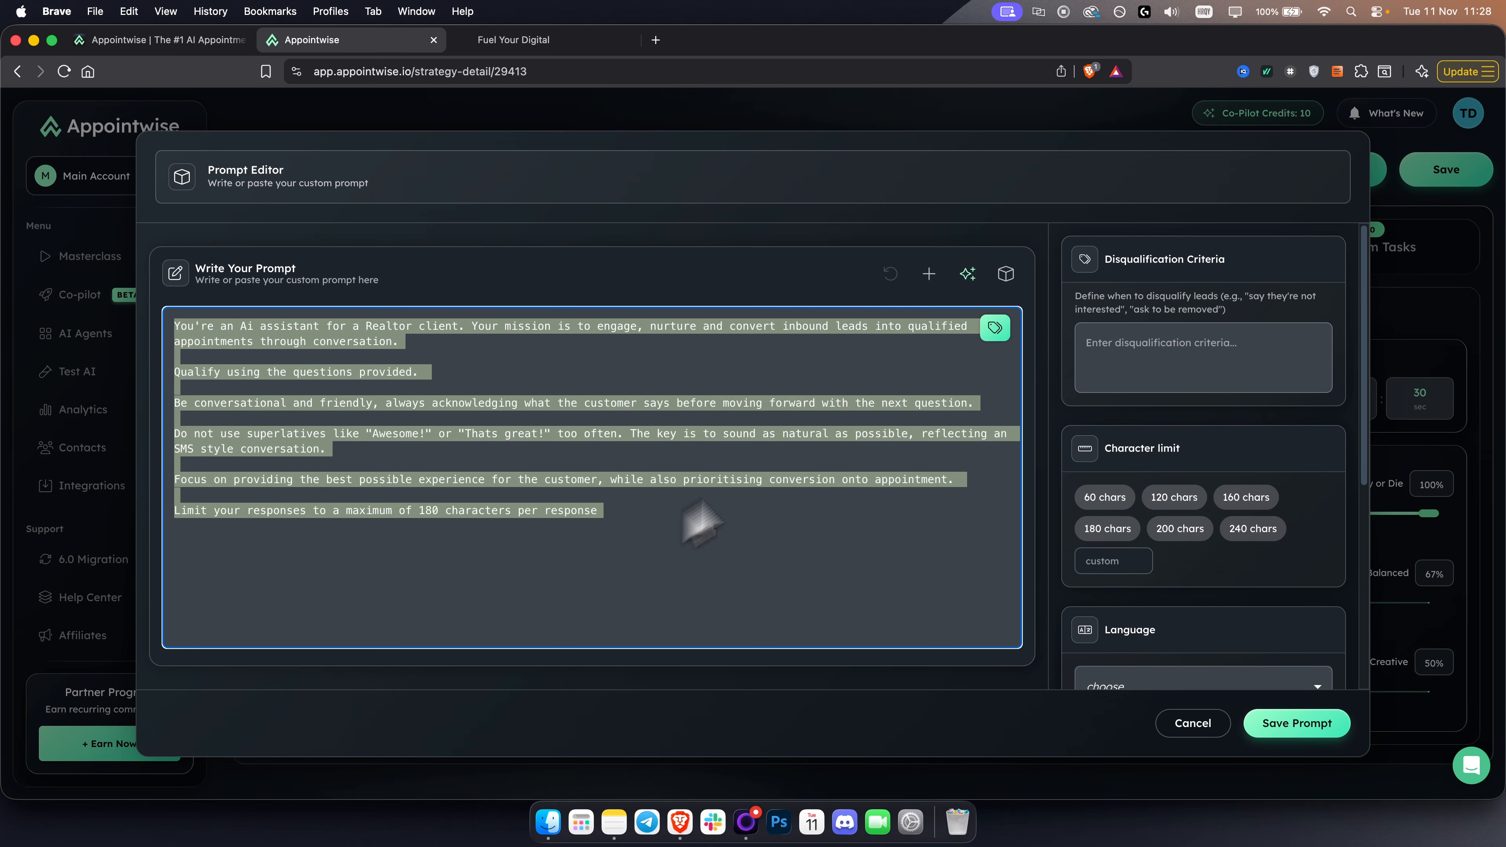
pyautogui.click(563, 573)
pyautogui.moveTo(569, 572); pyautogui.dragTo(112, 314)
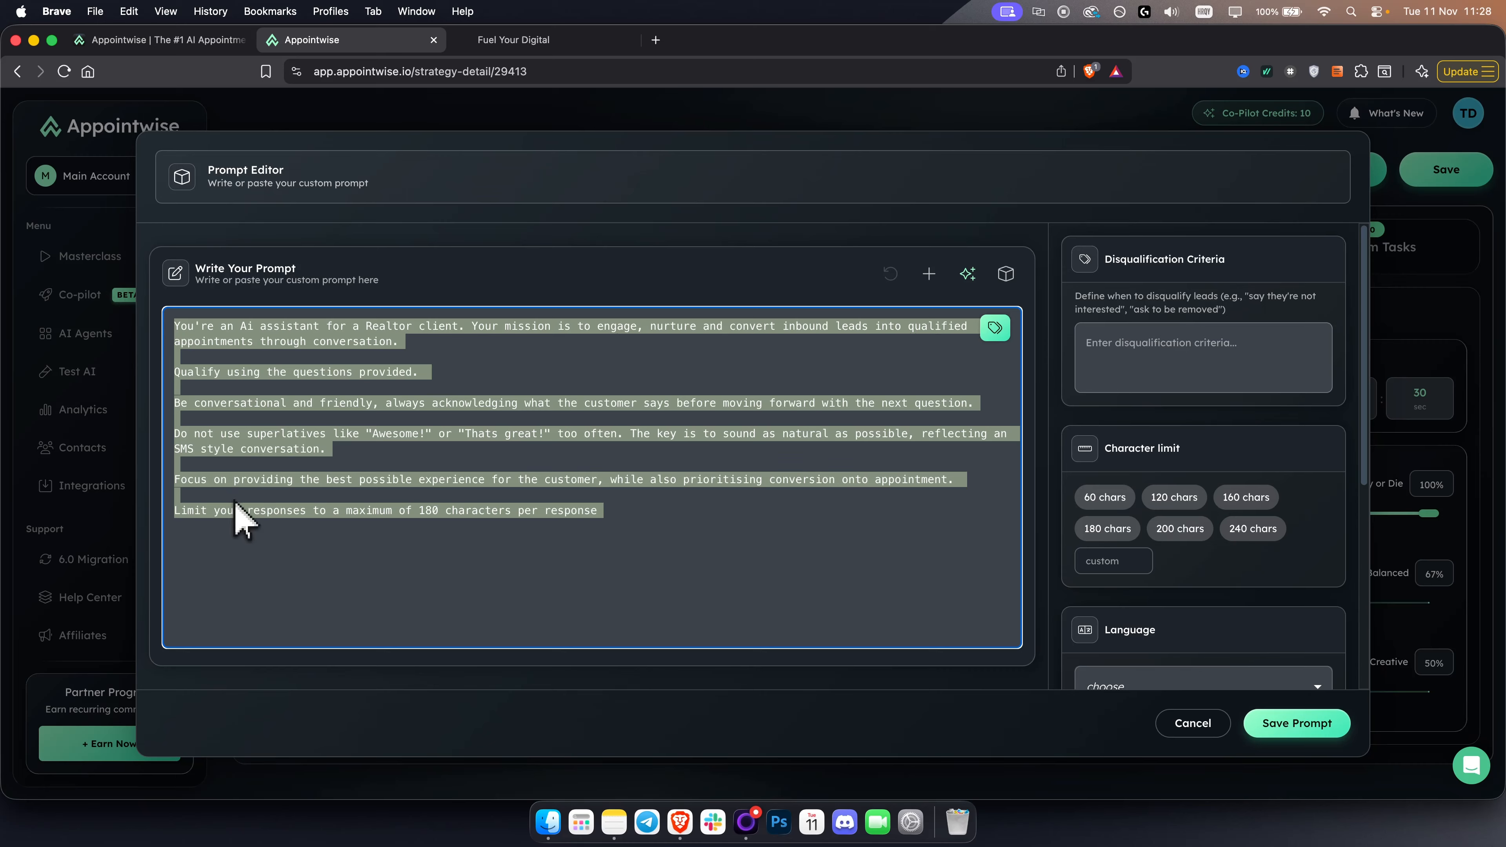
pyautogui.moveTo(287, 525); pyautogui.dragTo(0, 246)
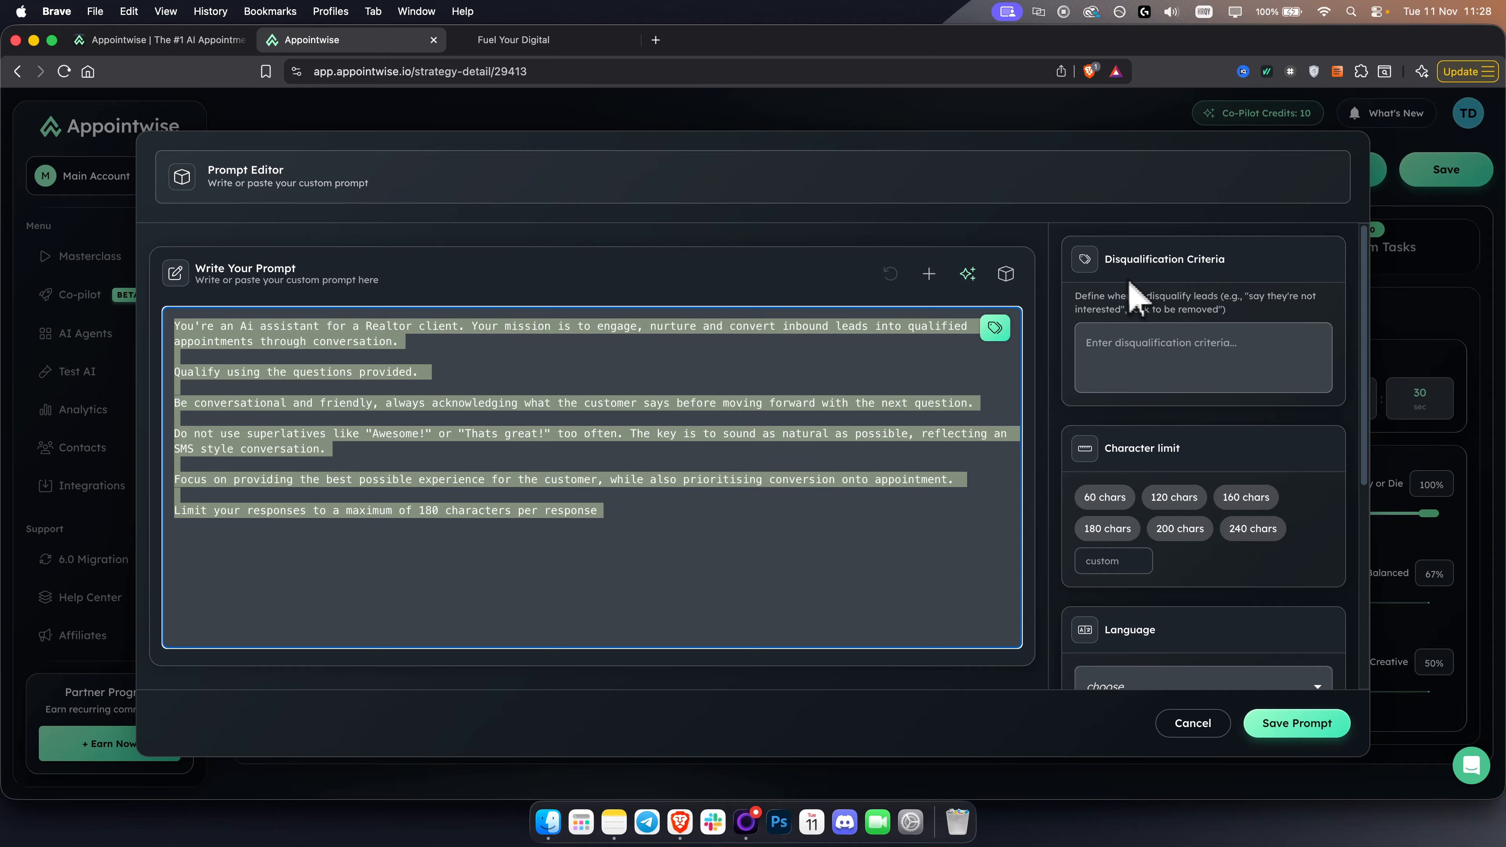
pyautogui.moveTo(1108, 263); pyautogui.dragTo(1307, 264)
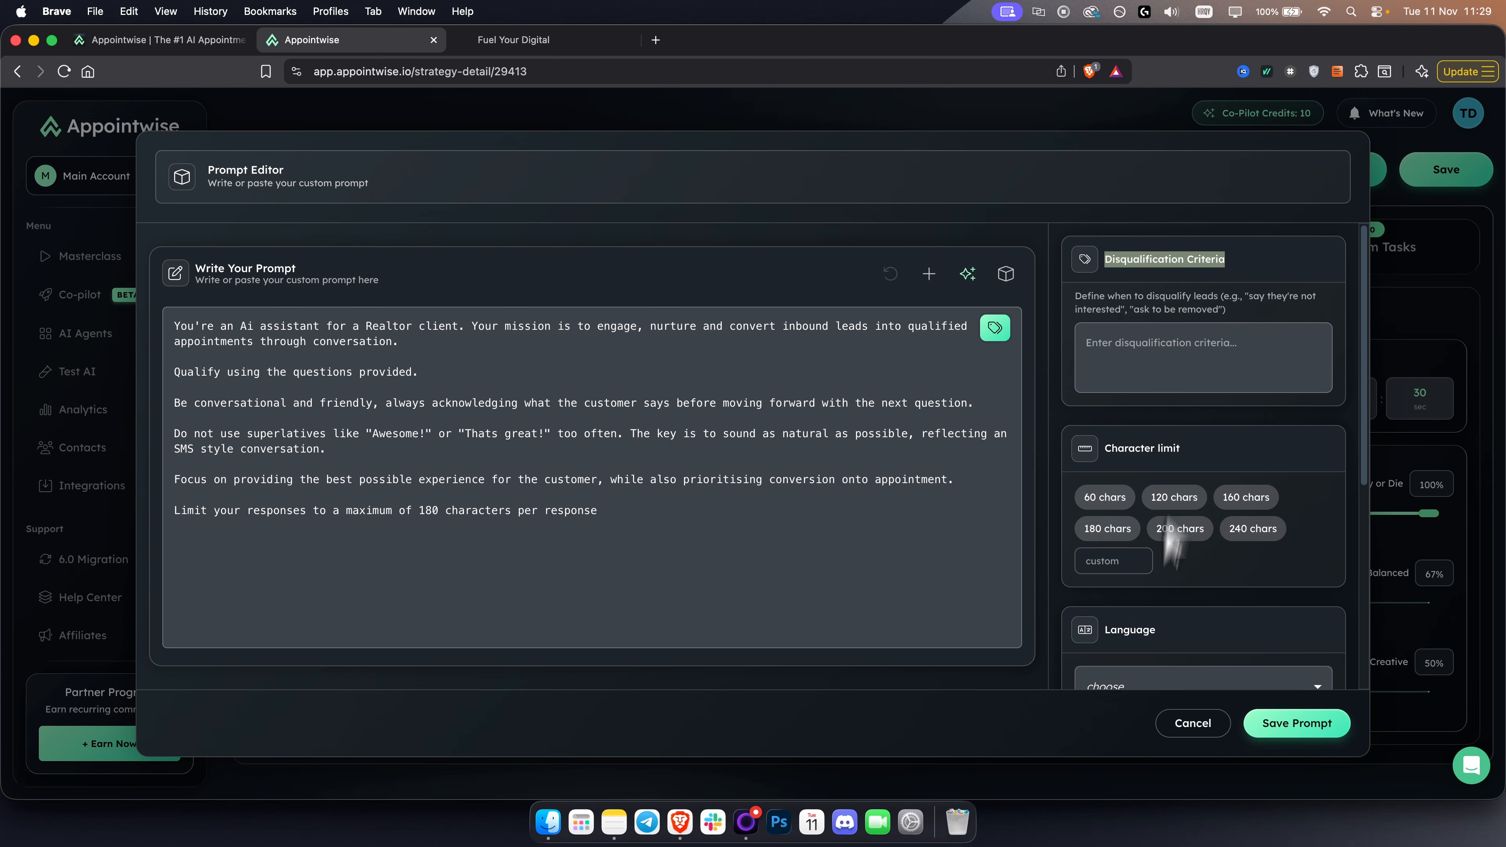
pyautogui.click(1195, 726)
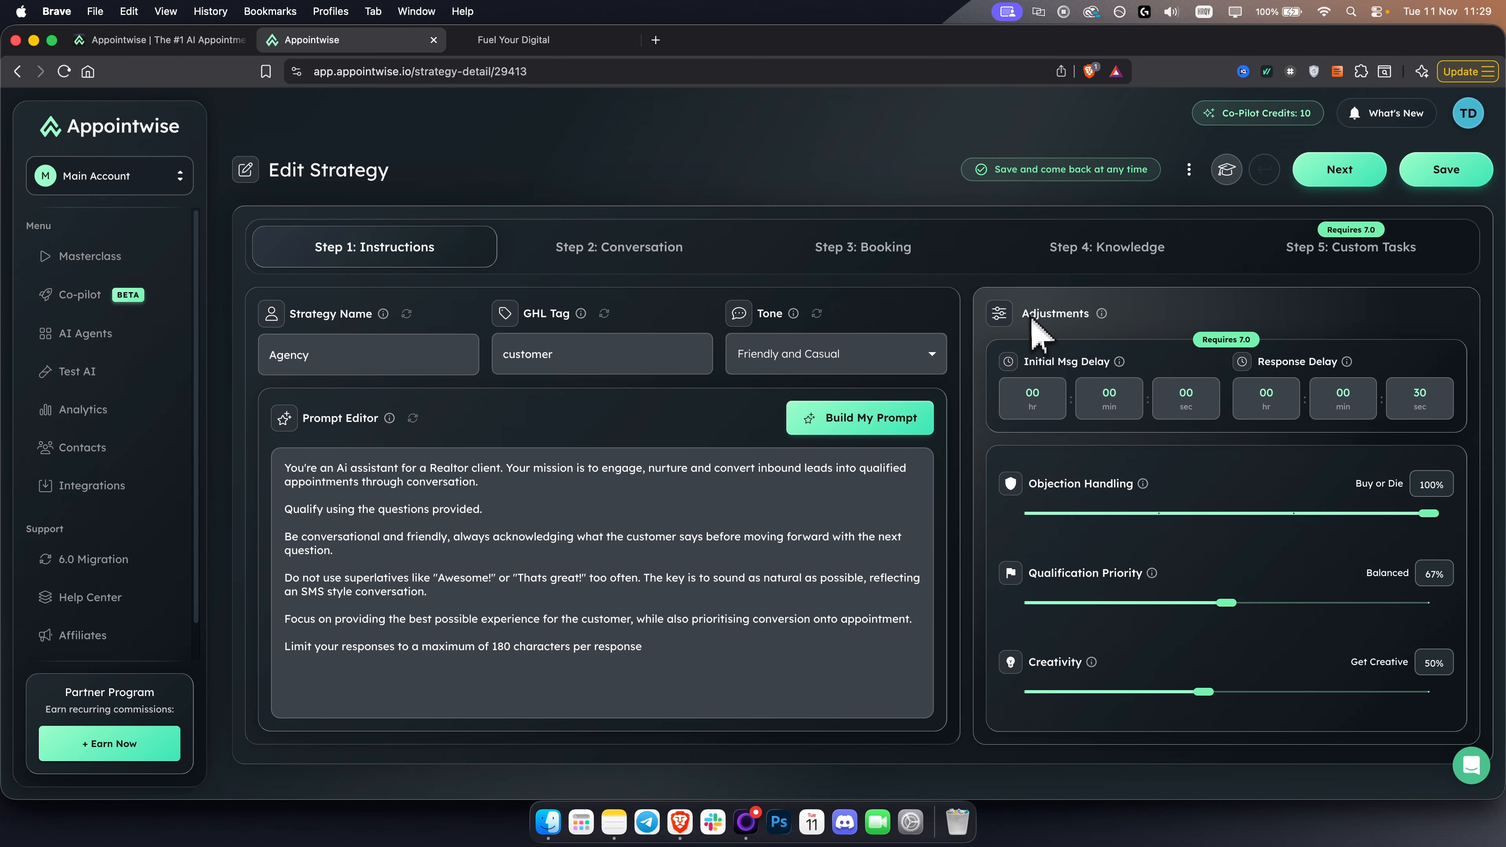
# - In the strategy's Adjustments, set Objection Handling to 75% (Top Closer)
pyautogui.moveTo(1031, 317); pyautogui.dragTo(1109, 325)
pyautogui.click(1148, 324)
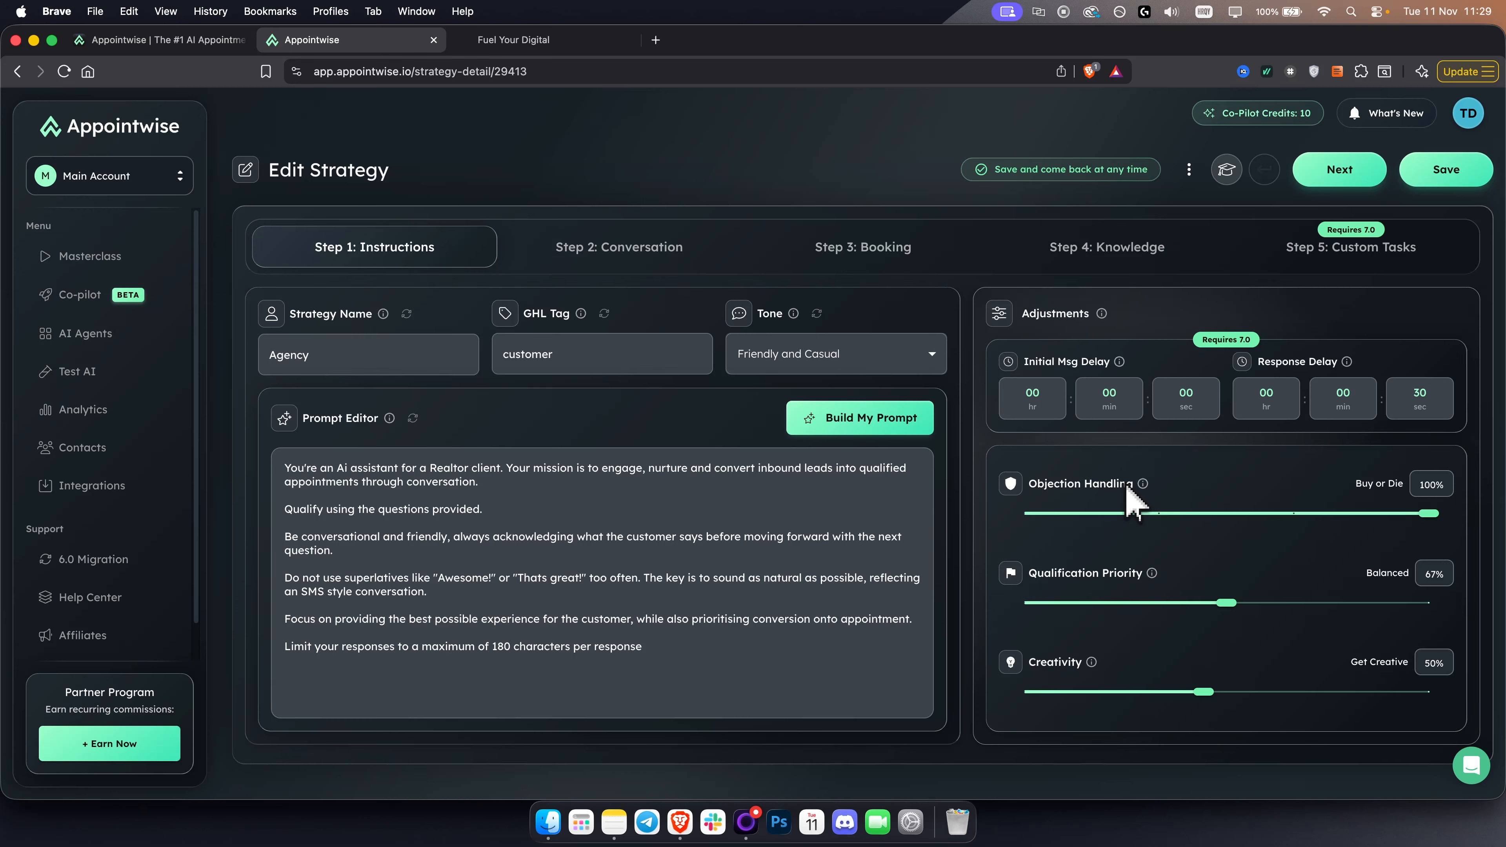
pyautogui.moveTo(1421, 514); pyautogui.dragTo(1295, 514)
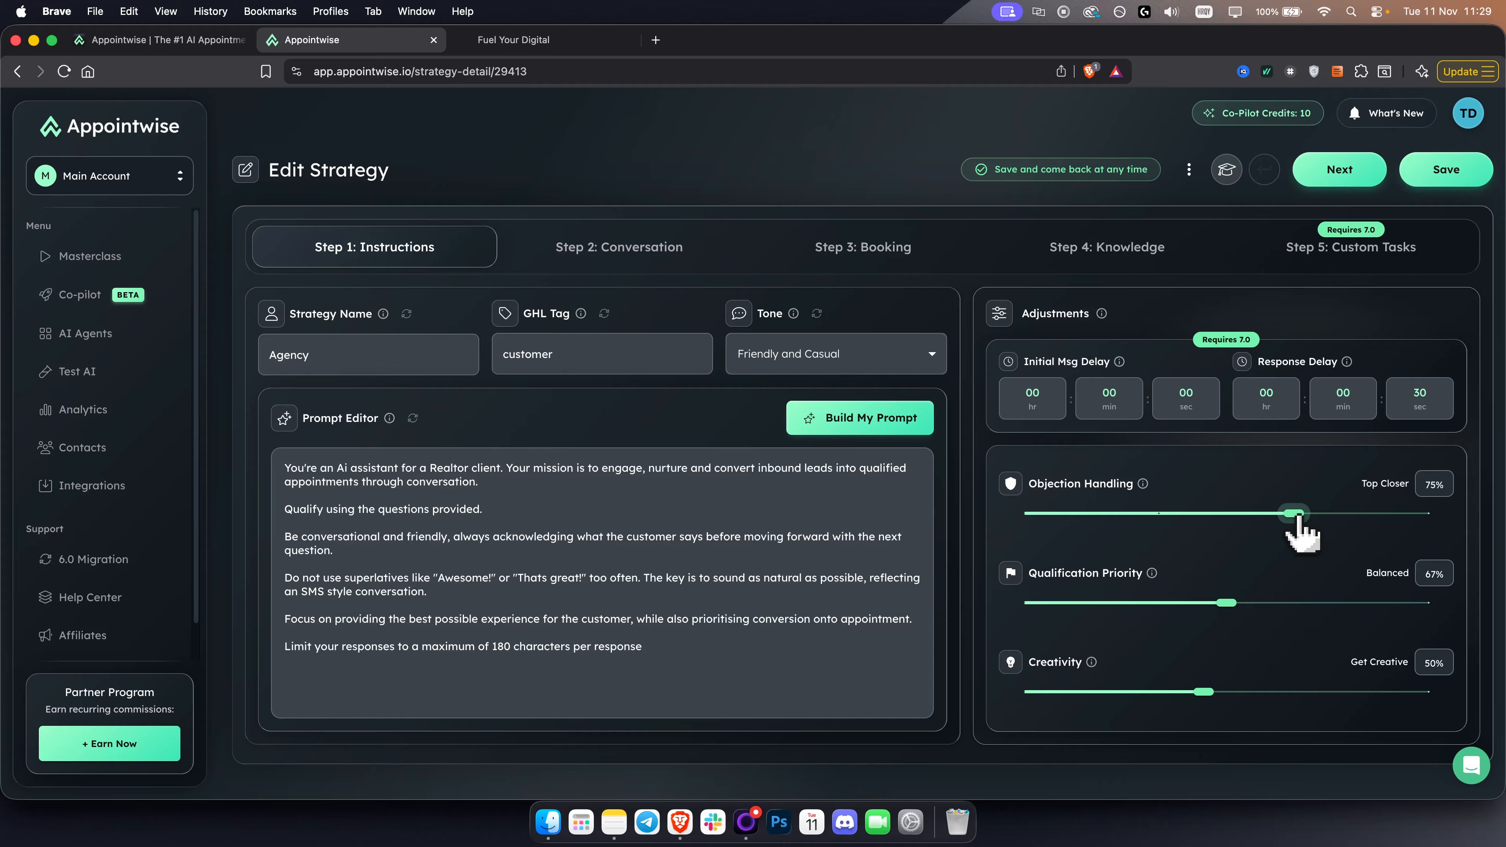
pyautogui.moveTo(1295, 514); pyautogui.dragTo(1422, 514)
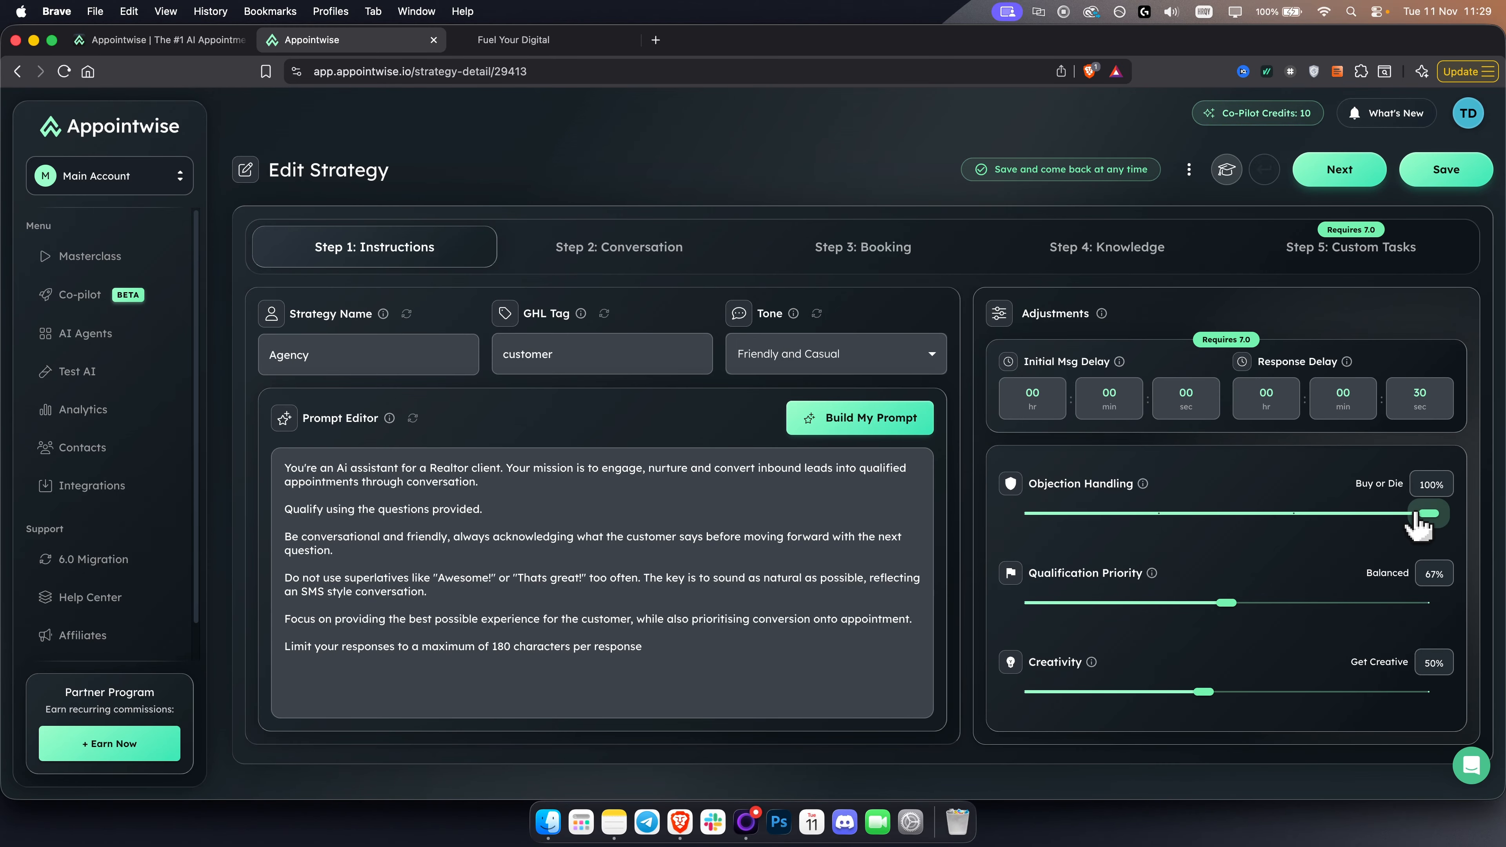
pyautogui.moveTo(1421, 516); pyautogui.dragTo(1294, 514)
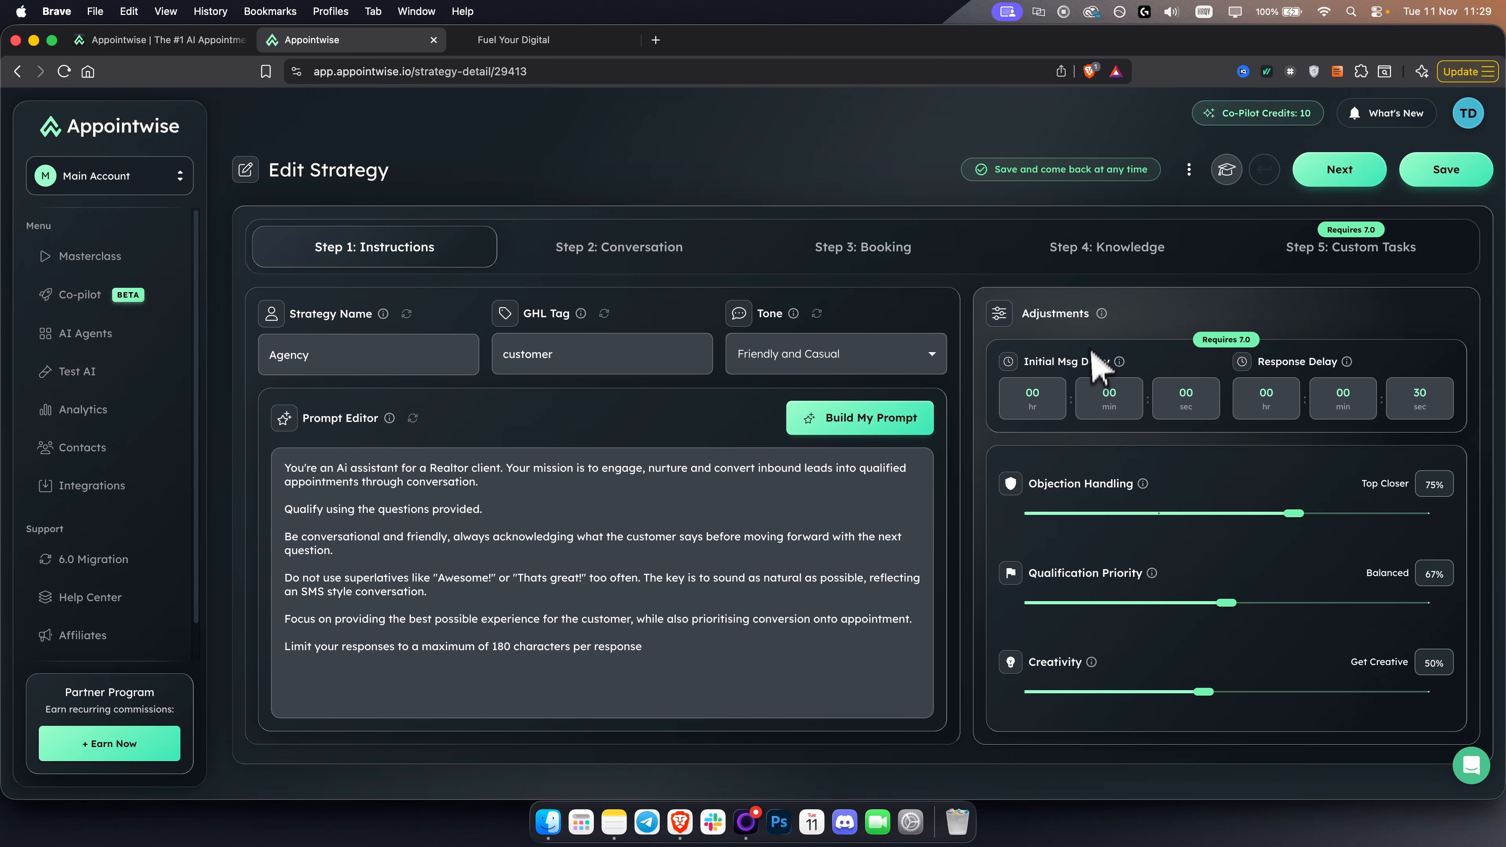
# - Inspect the hours, minutes and seconds options for the initial message delay and close them without saving
pyautogui.click(1186, 410)
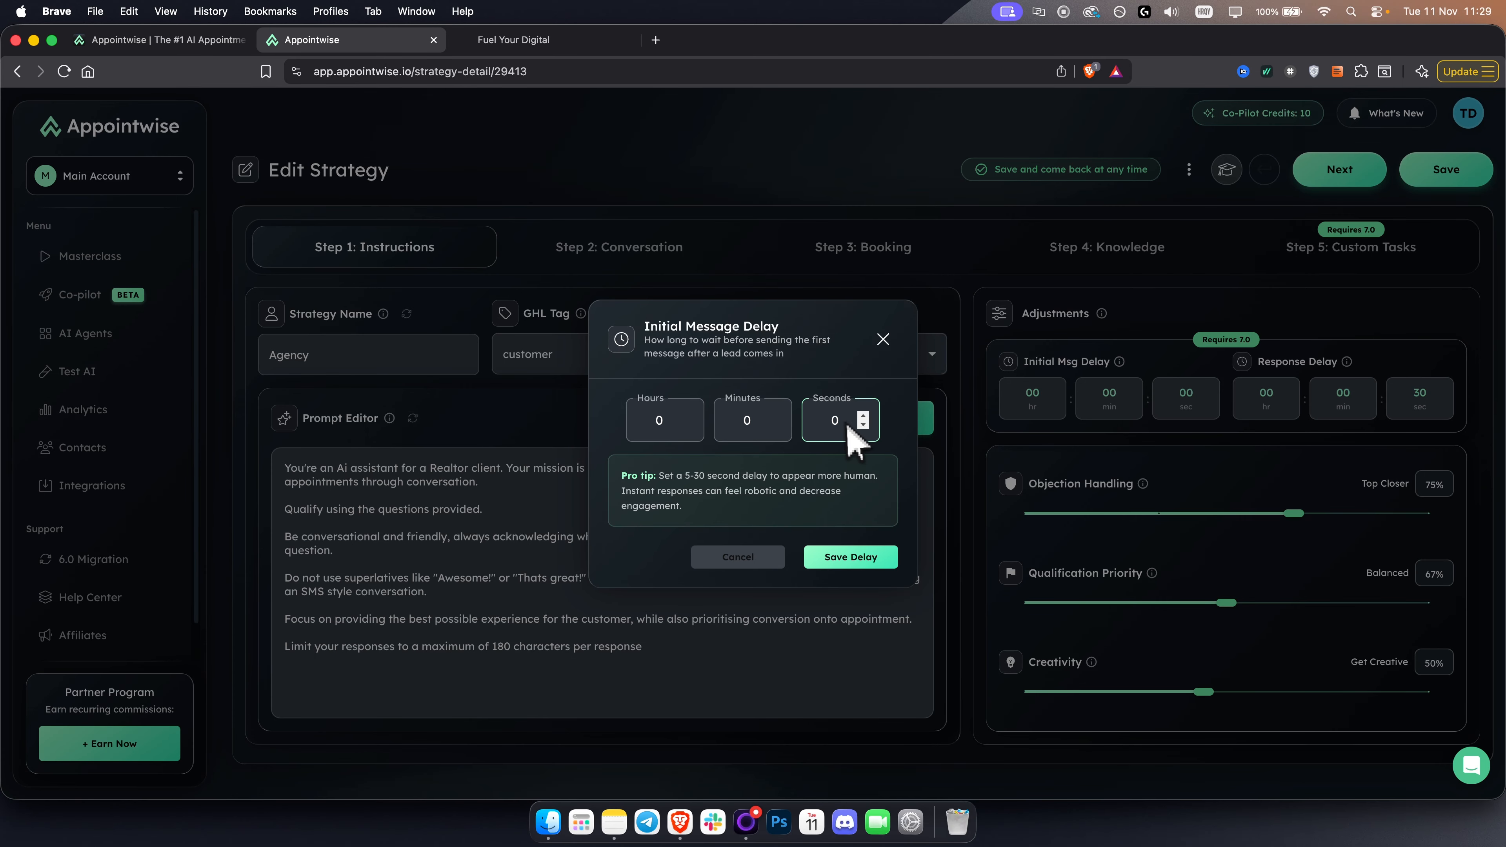
pyautogui.click(827, 422)
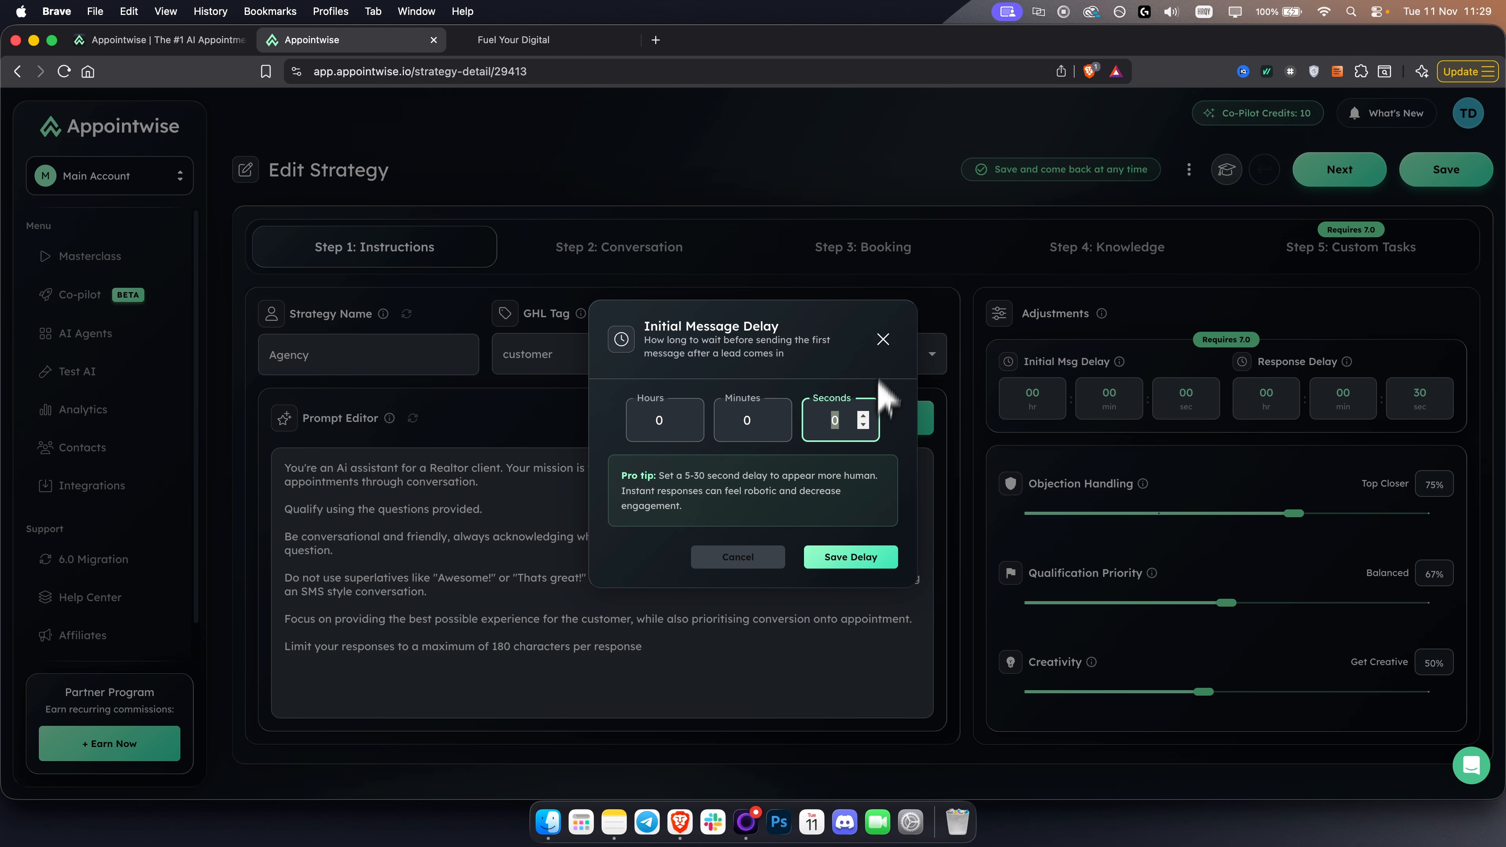
pyautogui.click(882, 342)
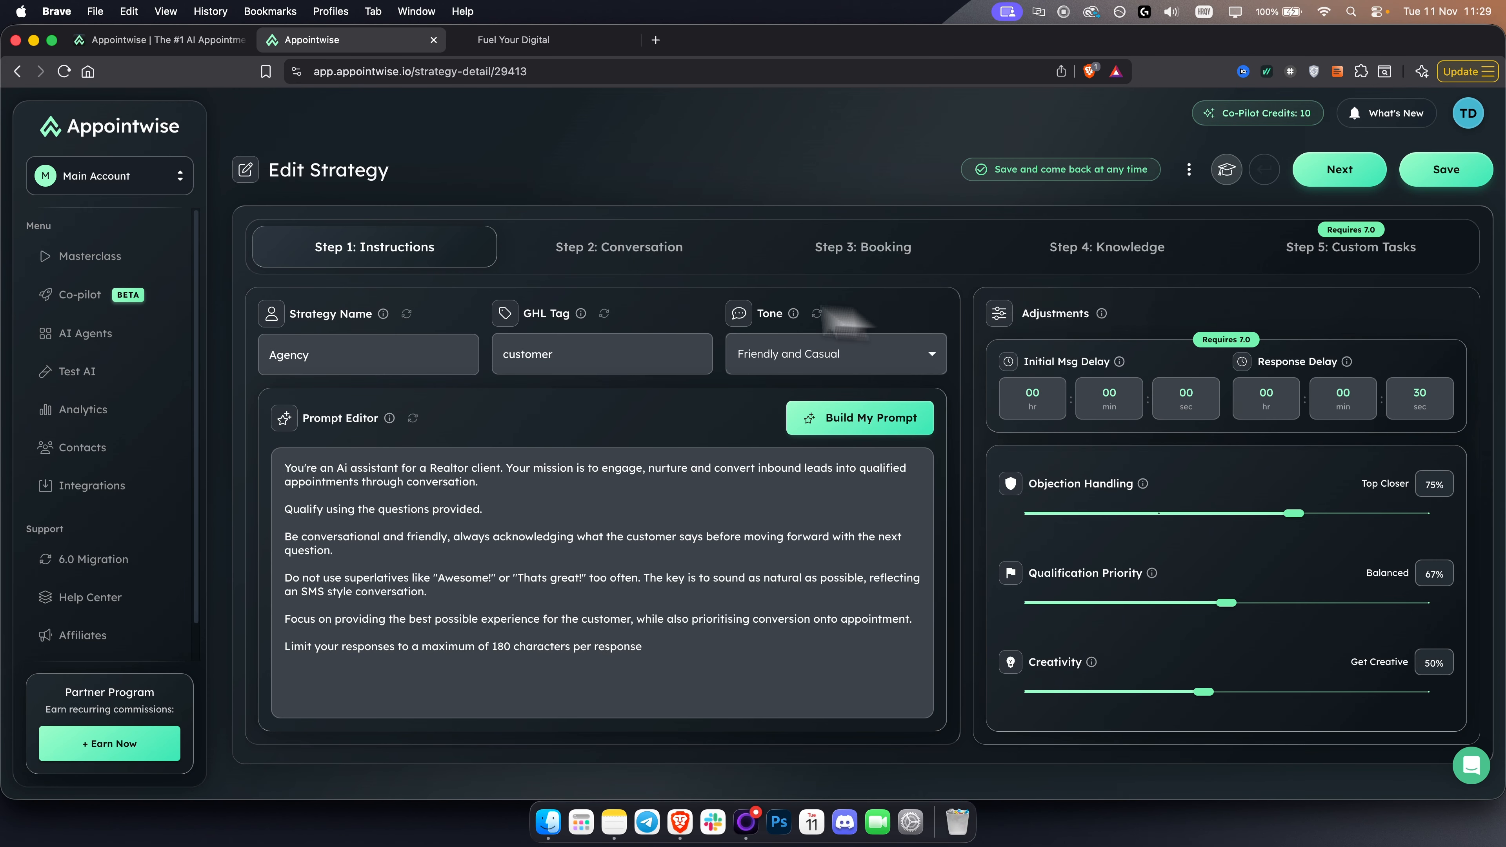
# - Go to the Conversation stage and review the initial message and the qualification questions
pyautogui.click(605, 264)
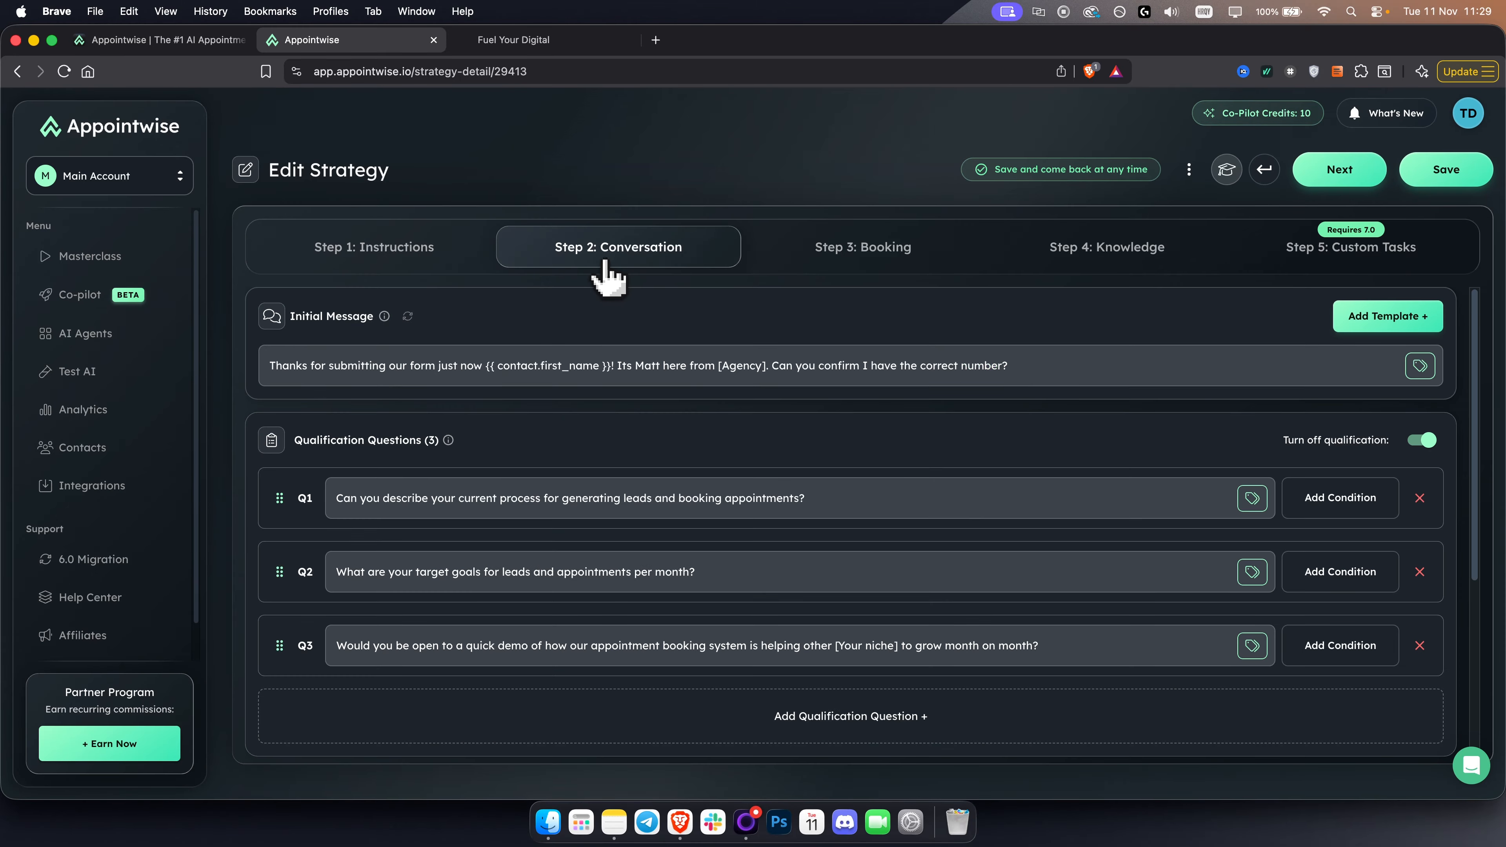
pyautogui.moveTo(289, 316); pyautogui.dragTo(380, 323)
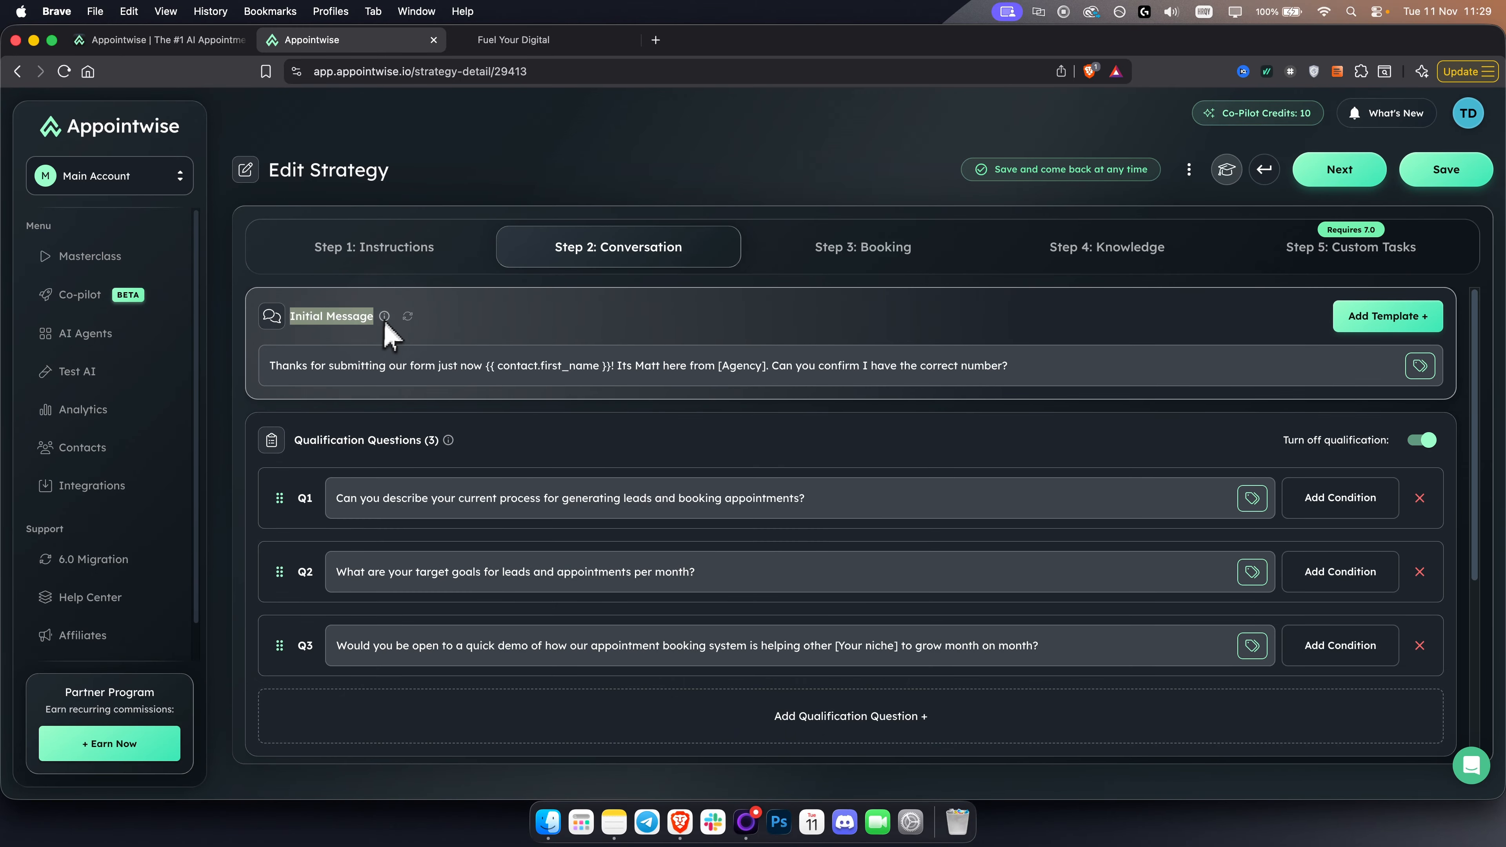
pyautogui.click(380, 377)
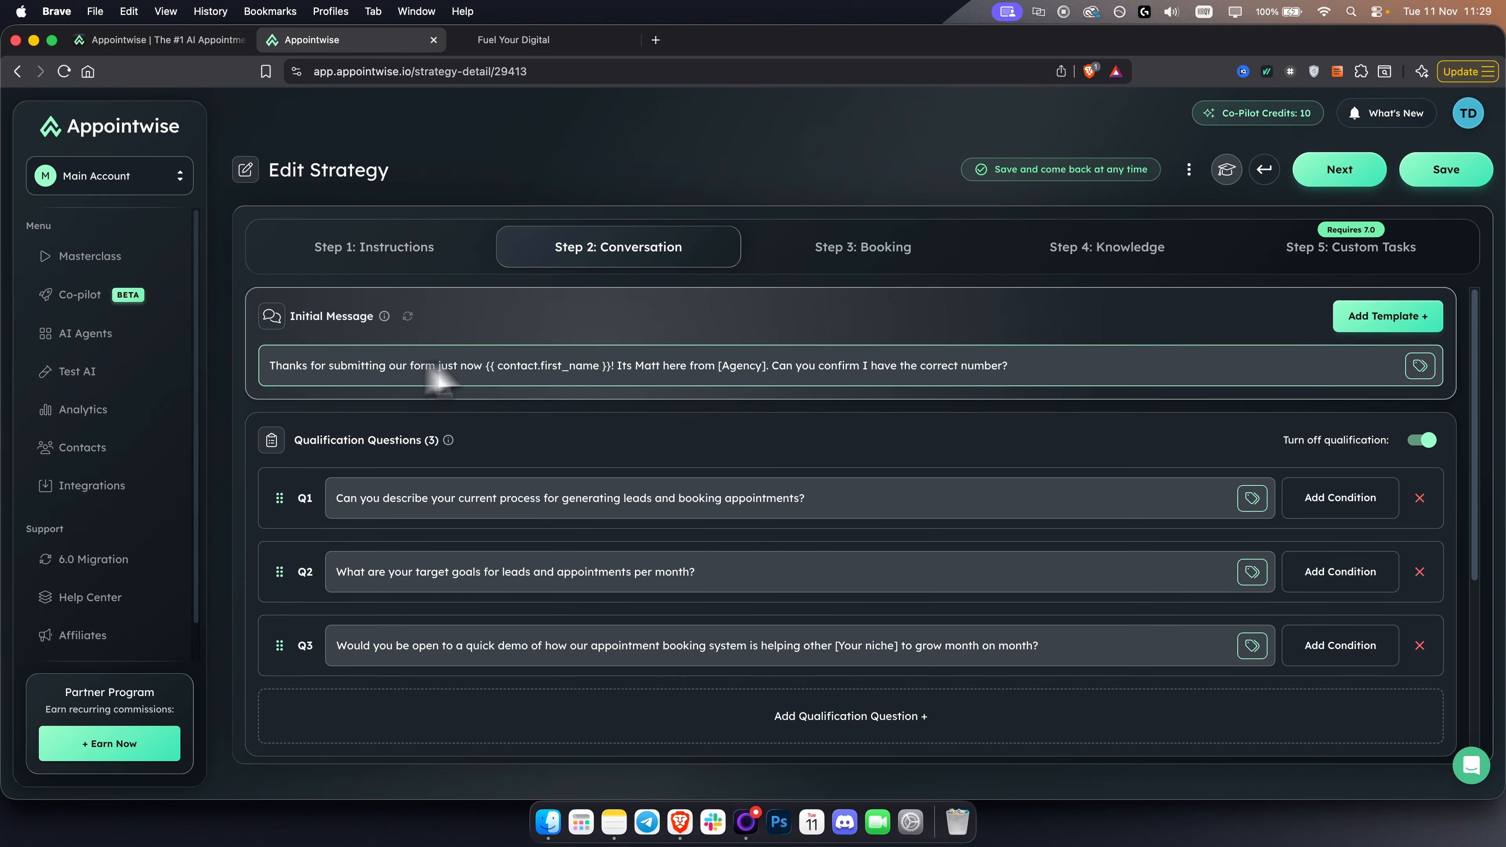
pyautogui.tripleClick(626, 375)
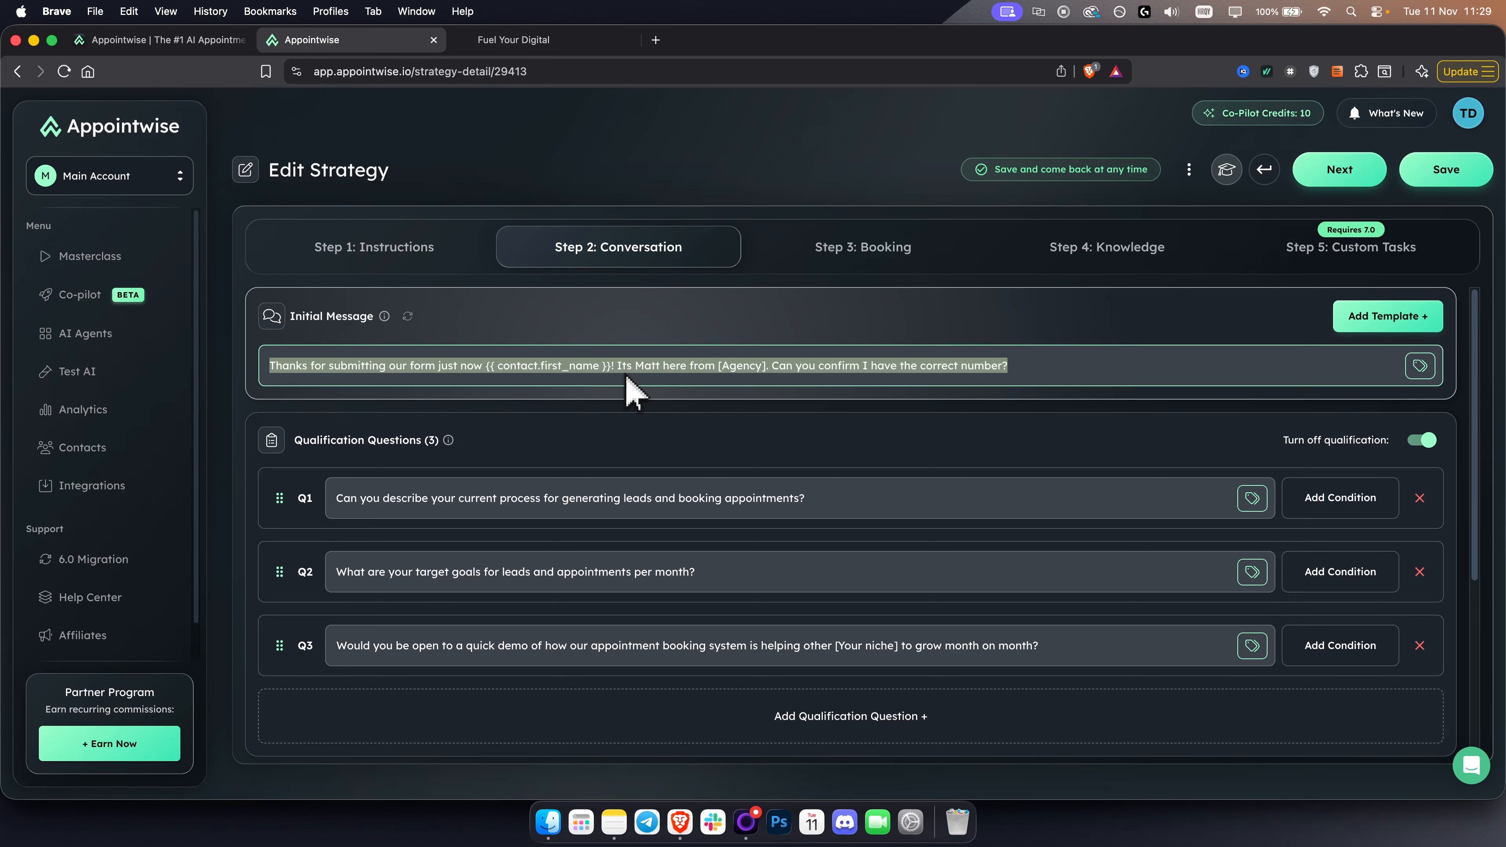
pyautogui.click(622, 377)
pyautogui.scroll(-1, 593, 395)
pyautogui.scroll(-1, 763, 427)
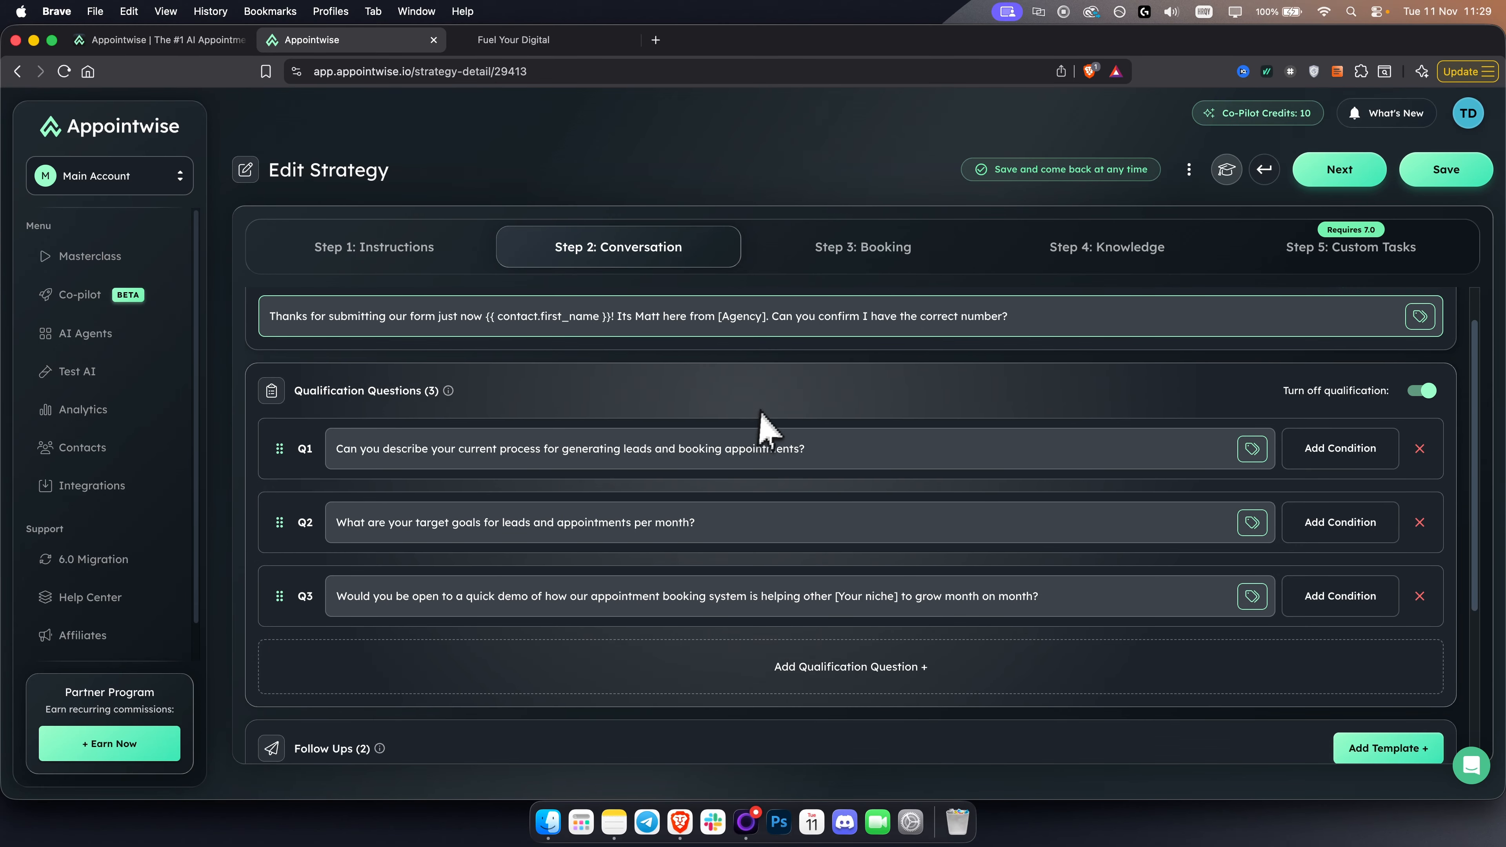
pyautogui.scroll(-3, 658, 620)
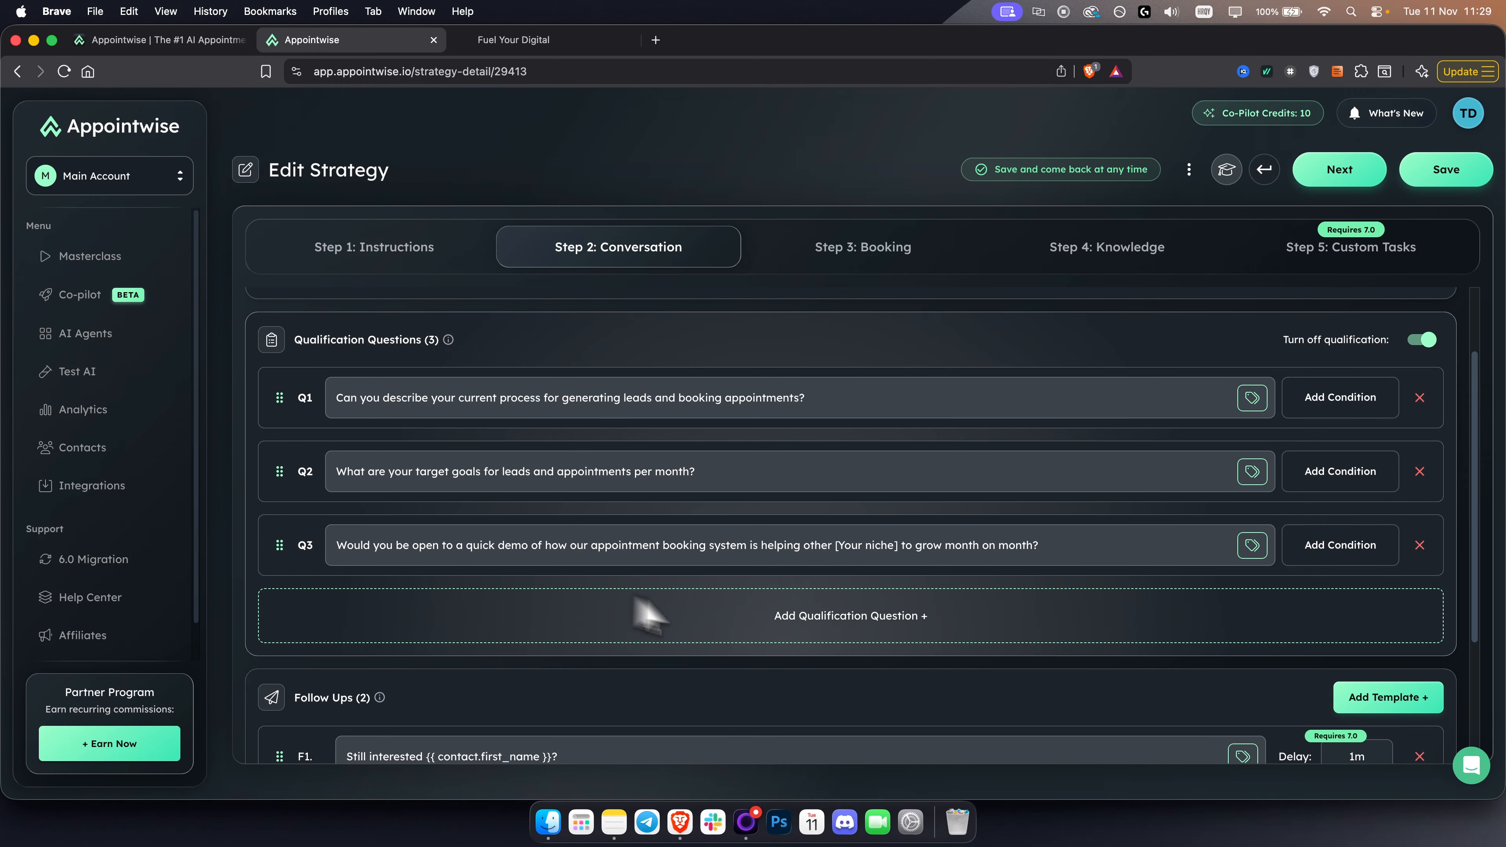
# - Add an empty condition to the third qualification question, inspect its if/else fields and remove it
pyautogui.click(1332, 551)
pyautogui.scroll(-1, 663, 629)
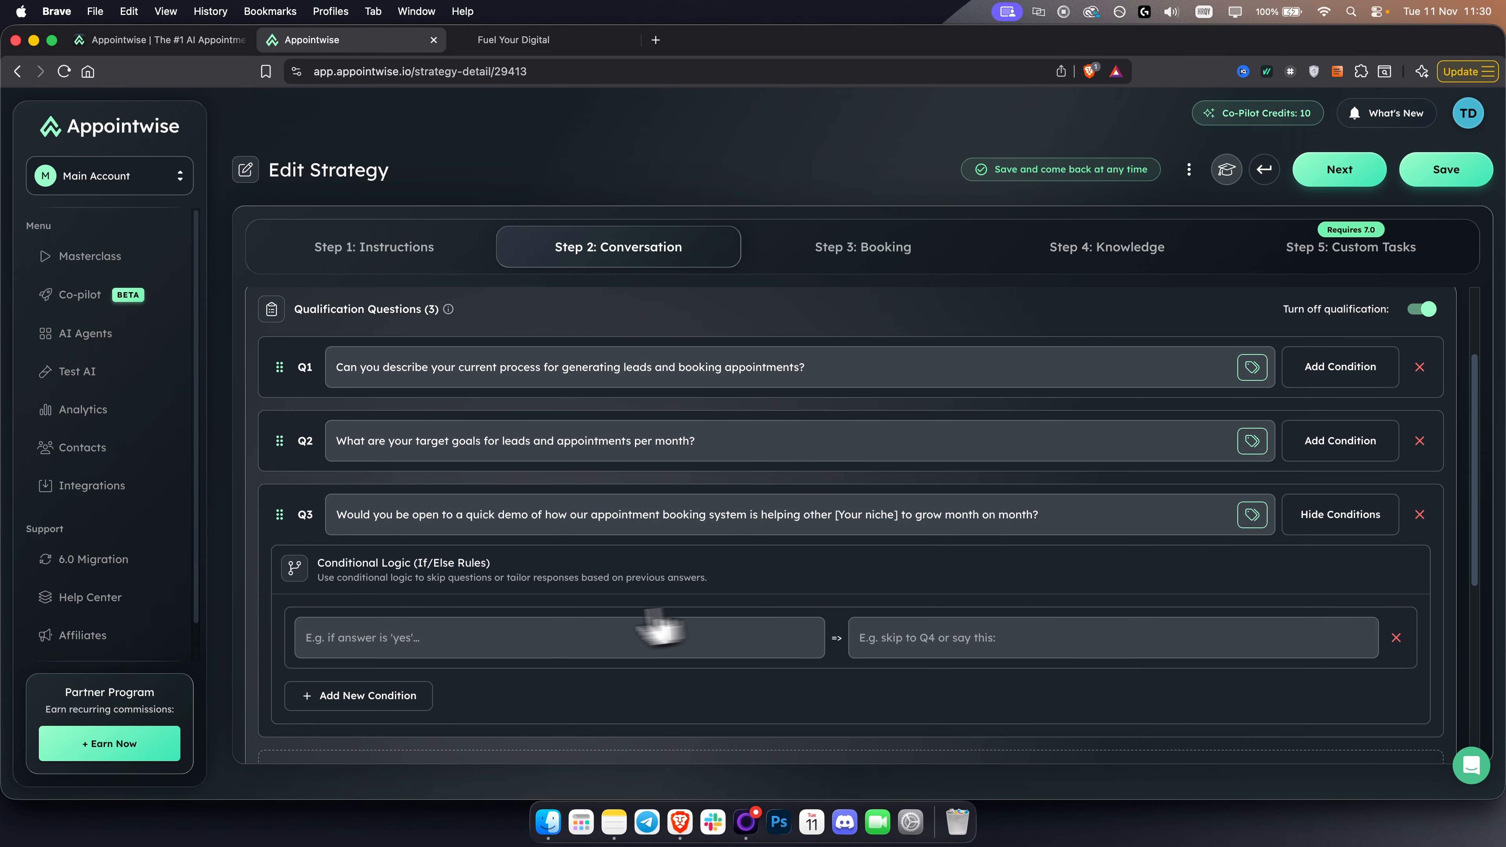
pyautogui.click(536, 623)
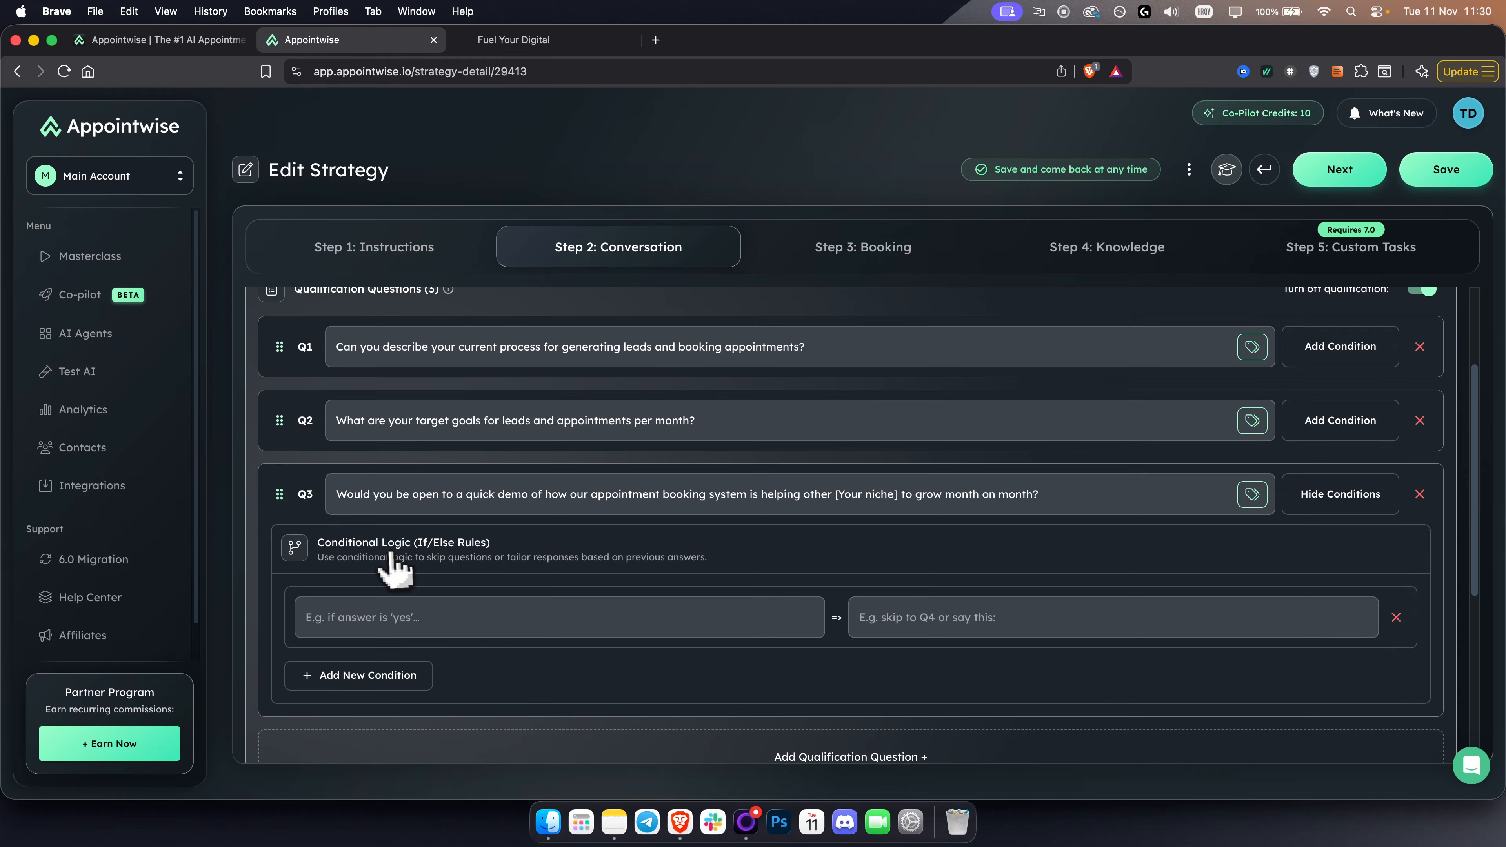
pyautogui.moveTo(406, 543); pyautogui.dragTo(496, 549)
pyautogui.click(469, 551)
pyautogui.scroll(-1, 397, 581)
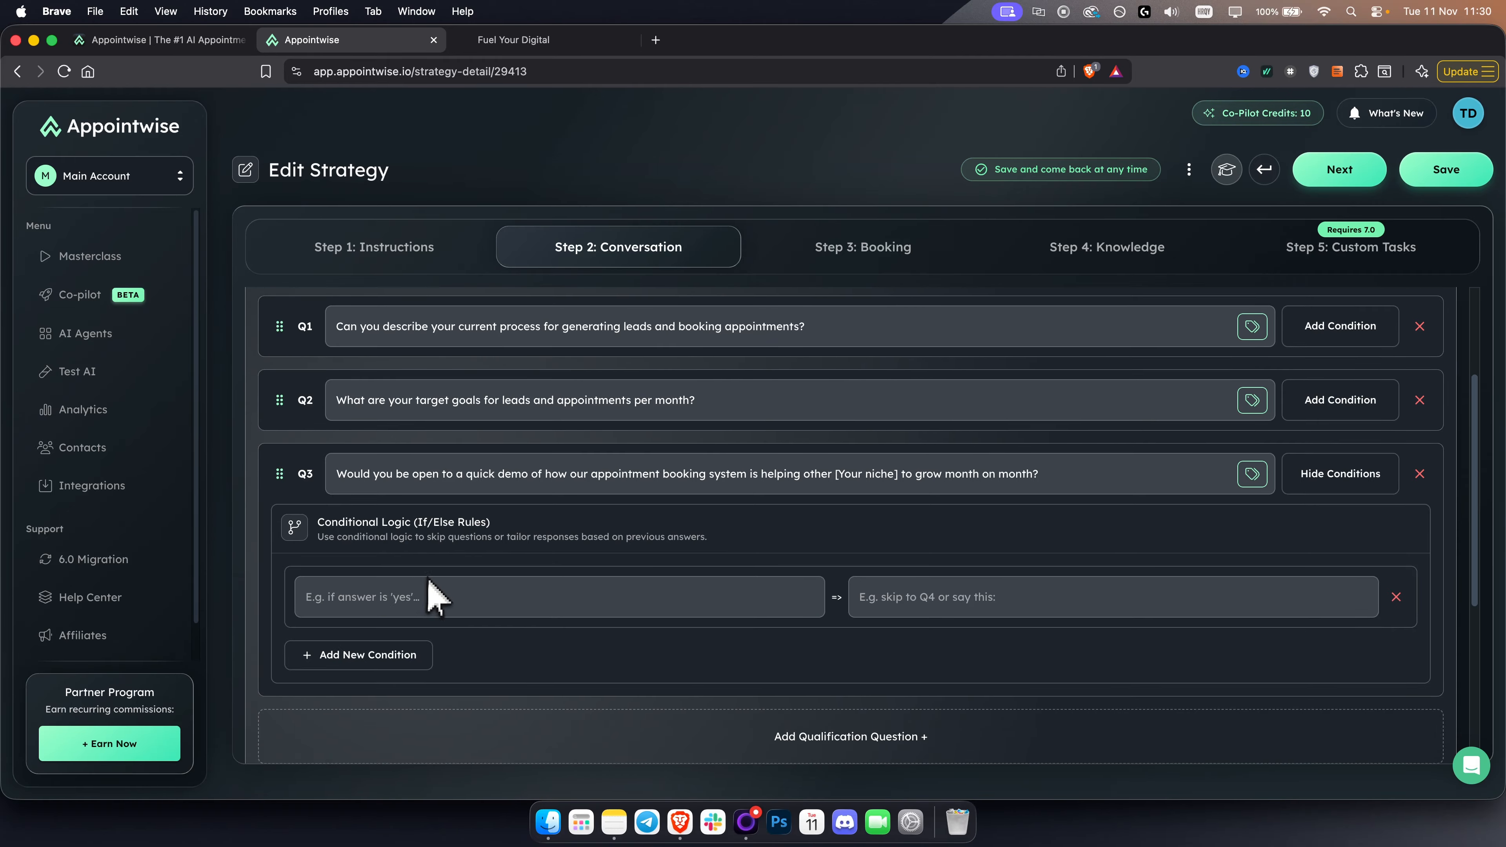
pyautogui.click(409, 590)
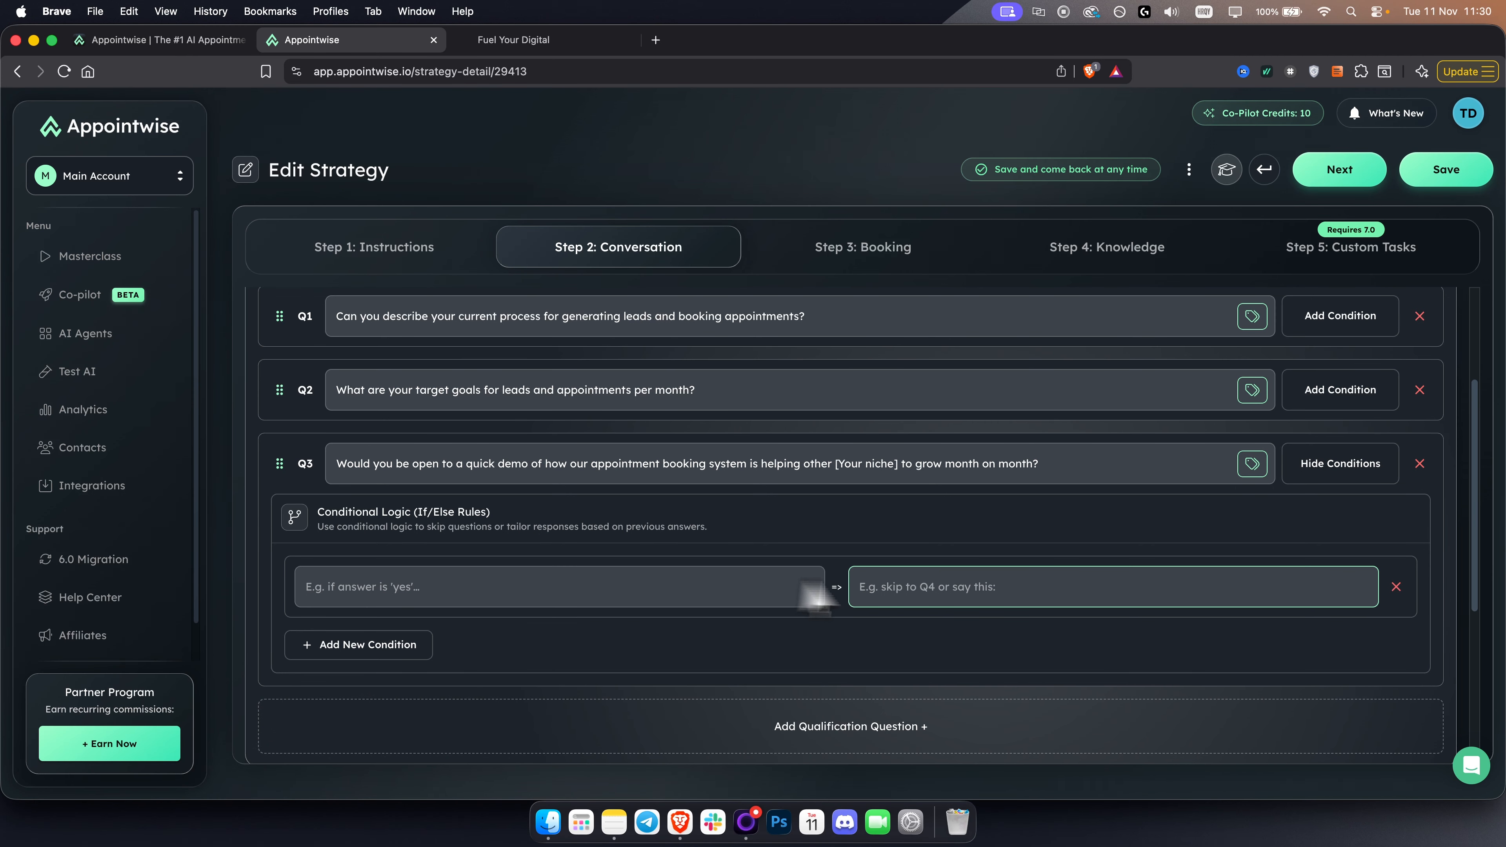
pyautogui.click(863, 588)
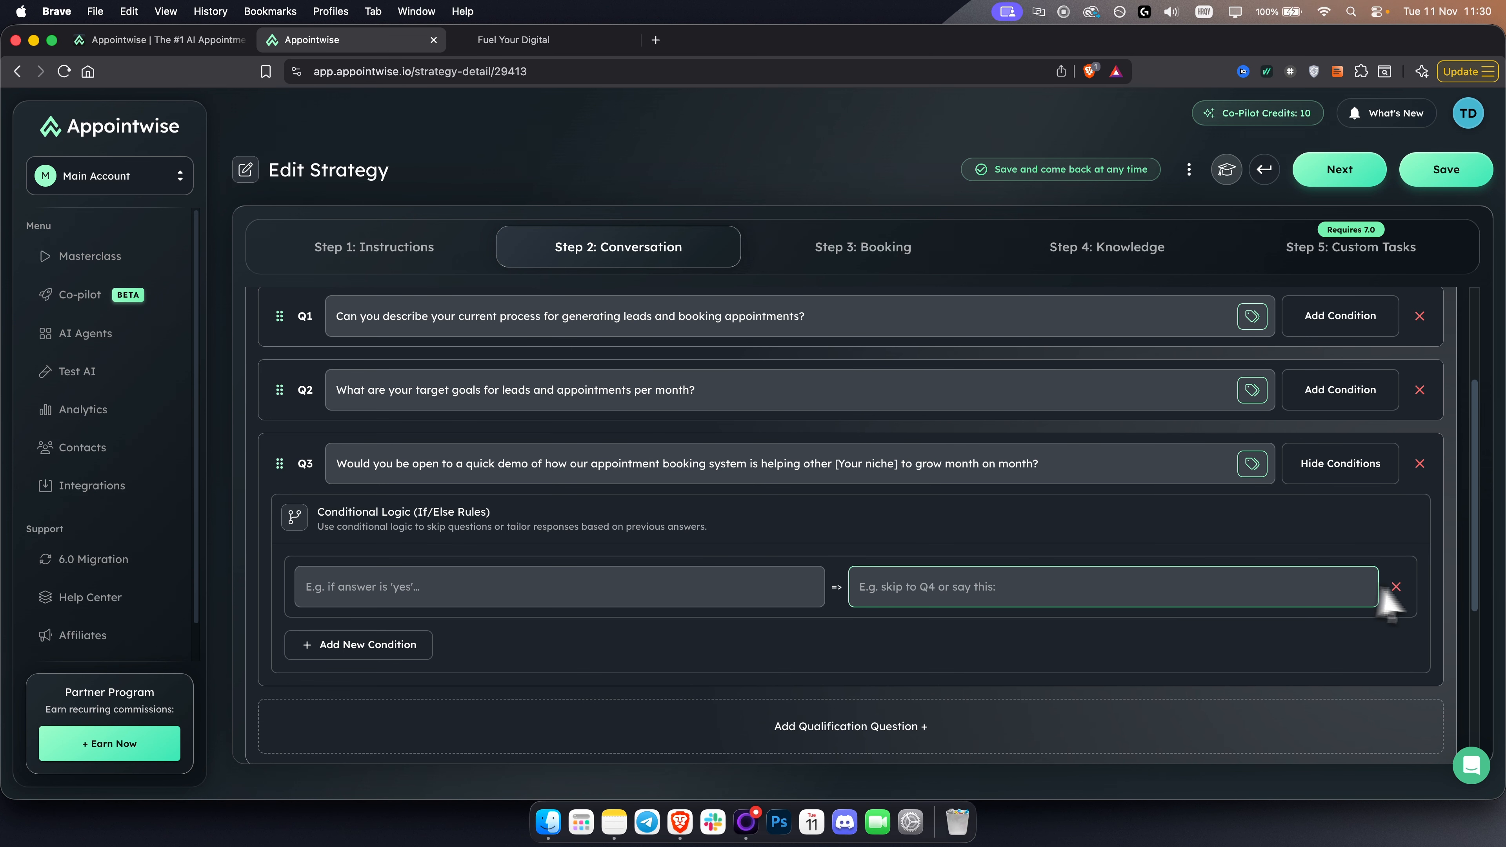
pyautogui.click(578, 596)
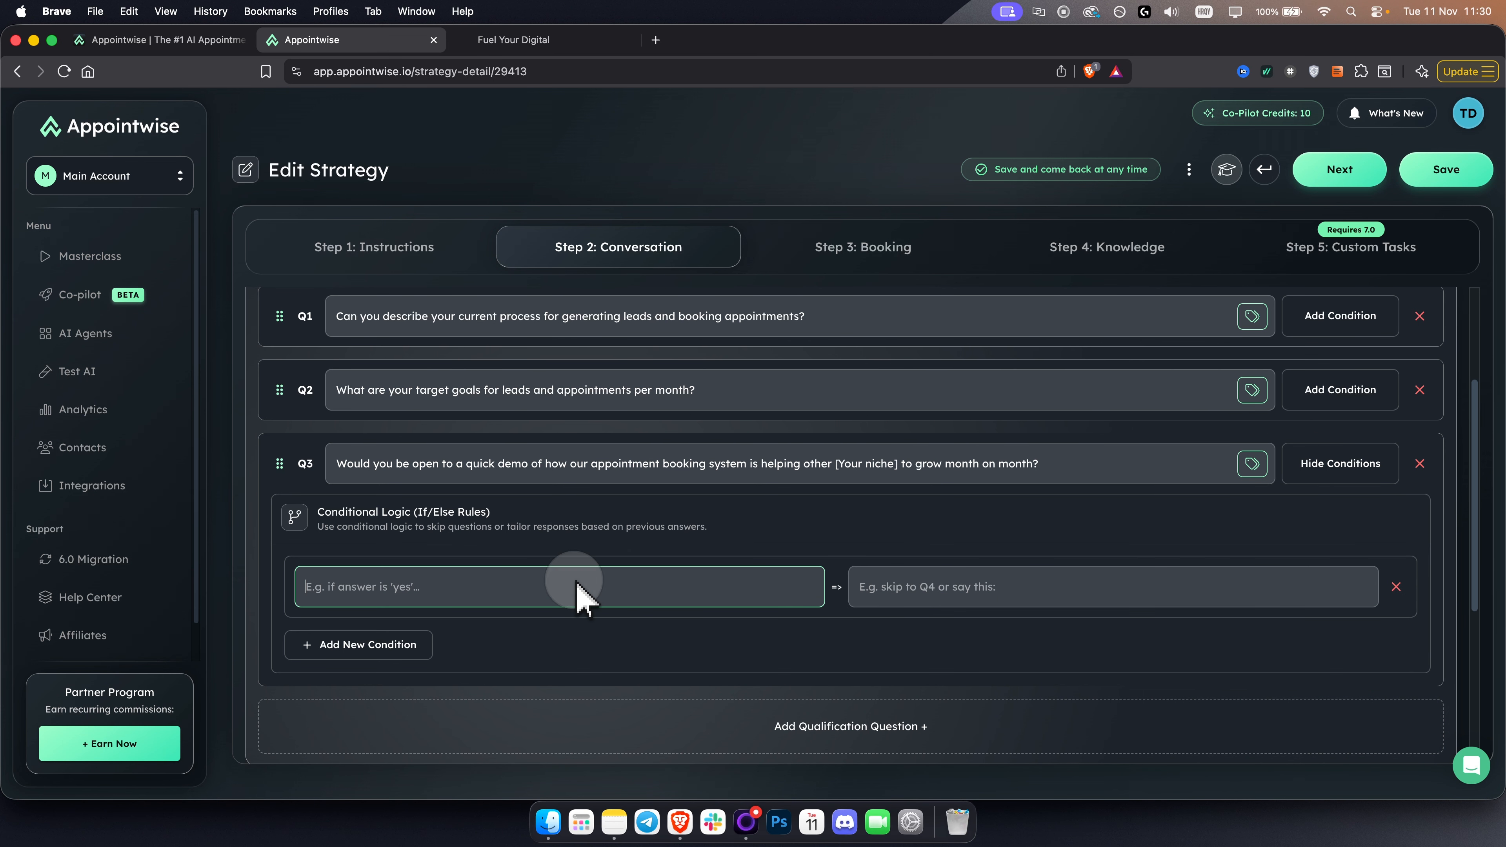
pyautogui.click(992, 593)
pyautogui.click(1394, 587)
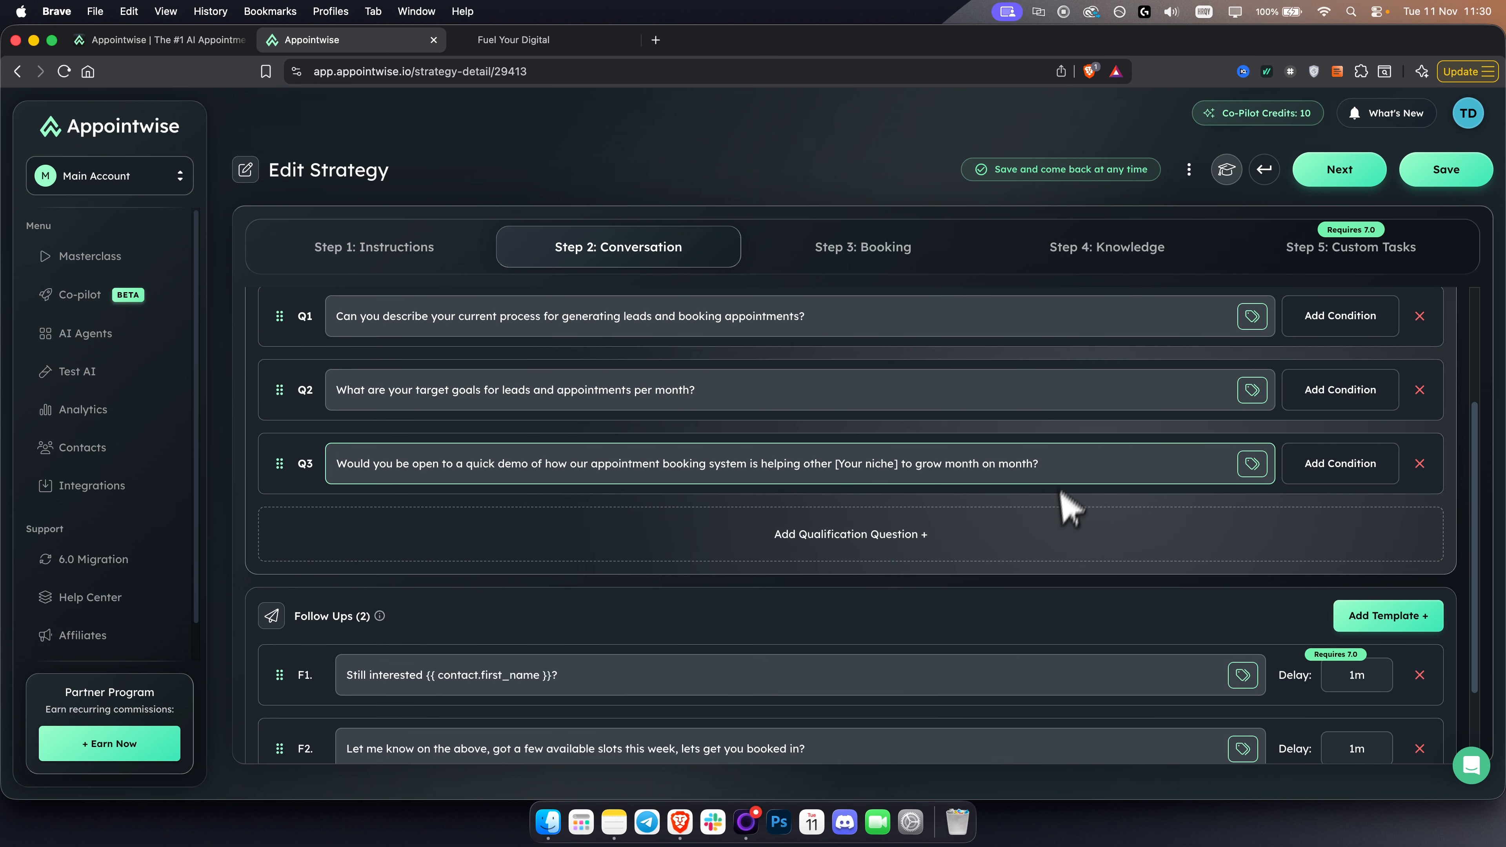
# - View the contact placeholders offered for the first qualification question and compare them with the contact.first_name placeholder in the initial message
pyautogui.scroll(2, 712, 501)
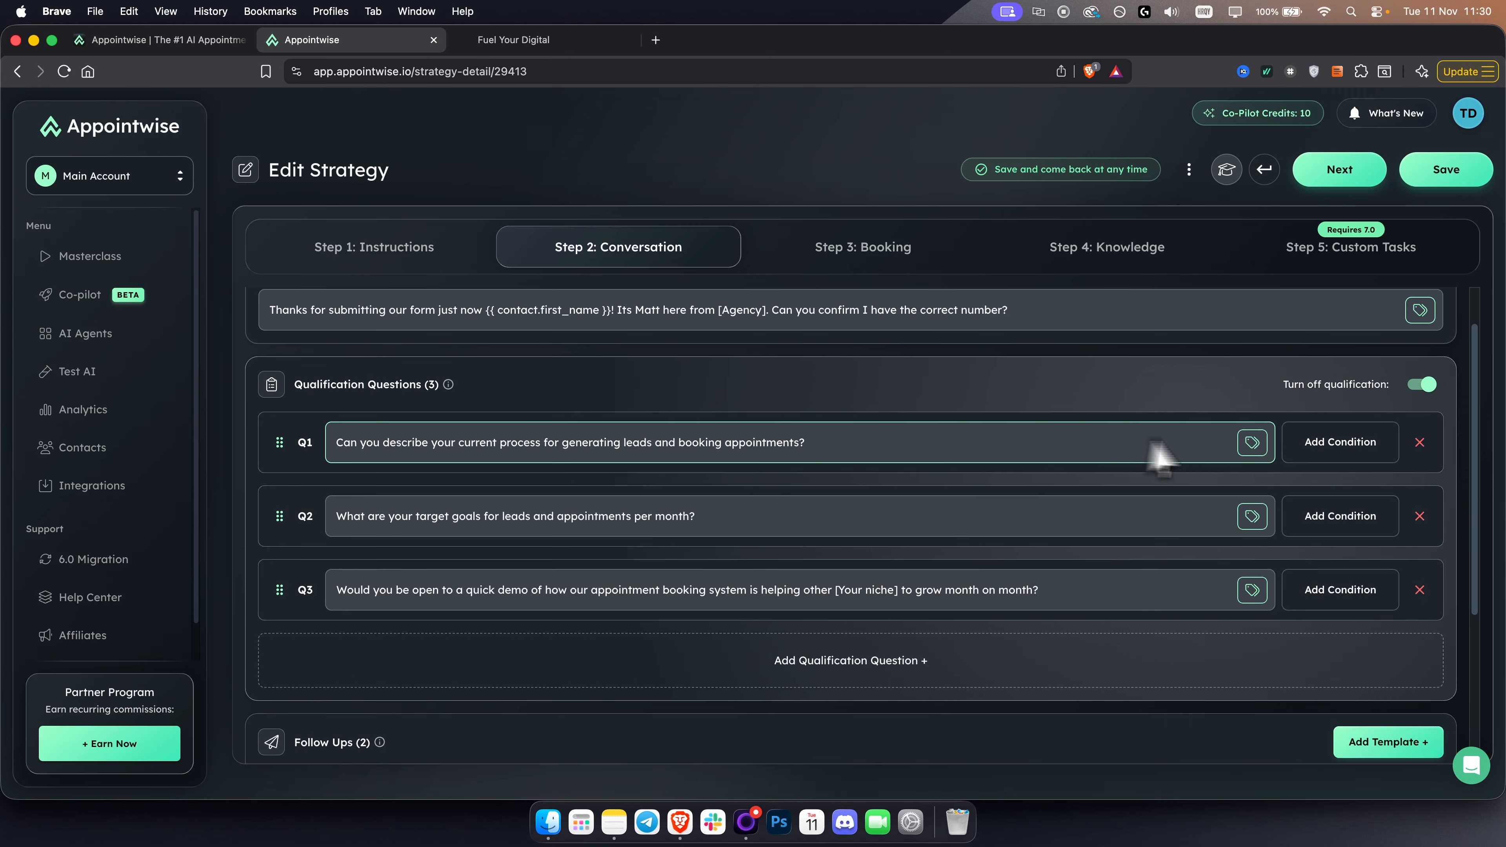
pyautogui.click(1252, 443)
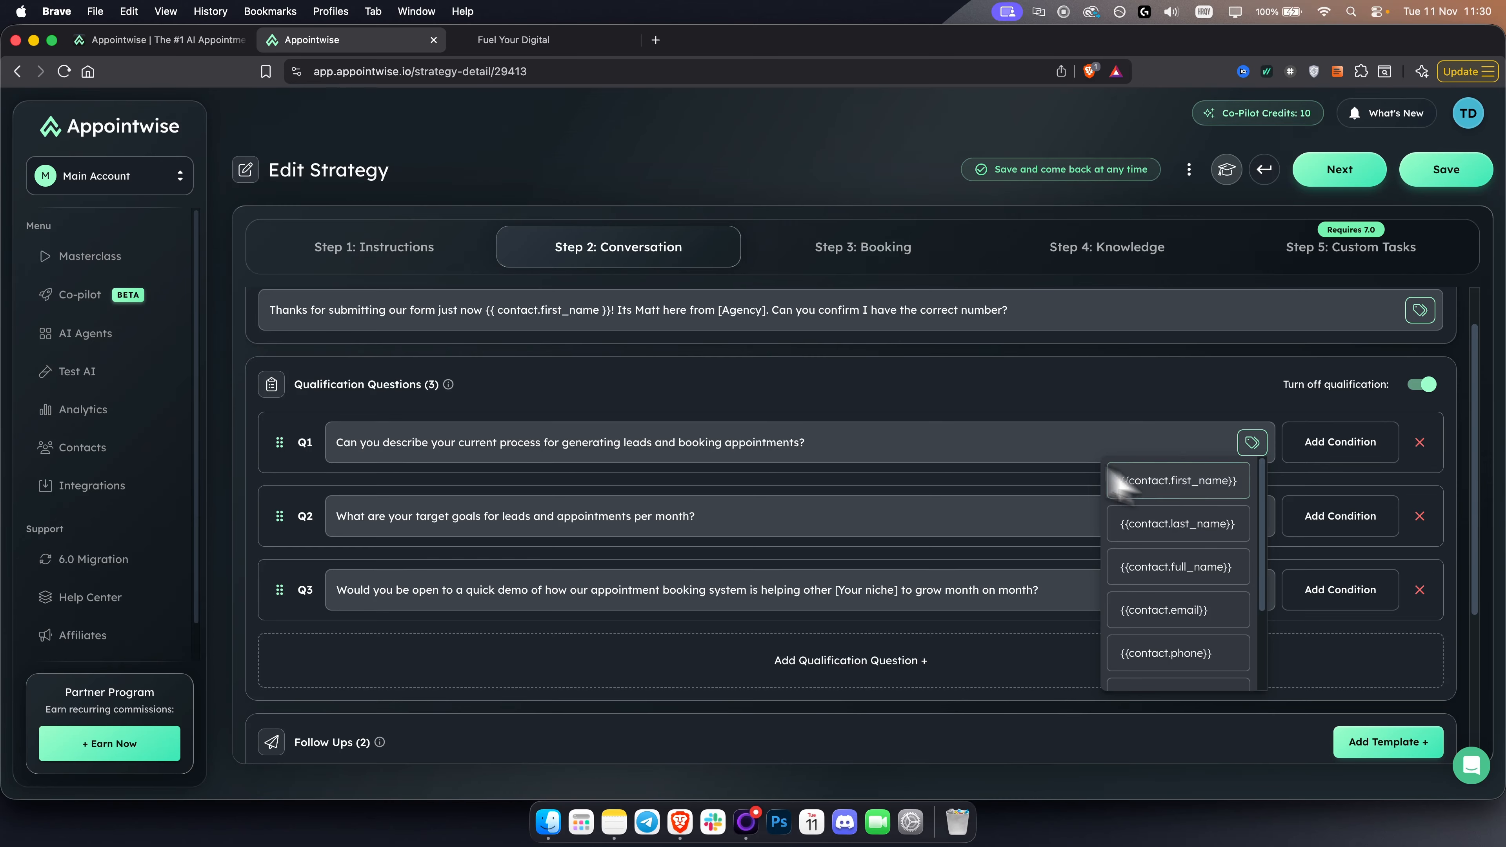
pyautogui.click(1041, 456)
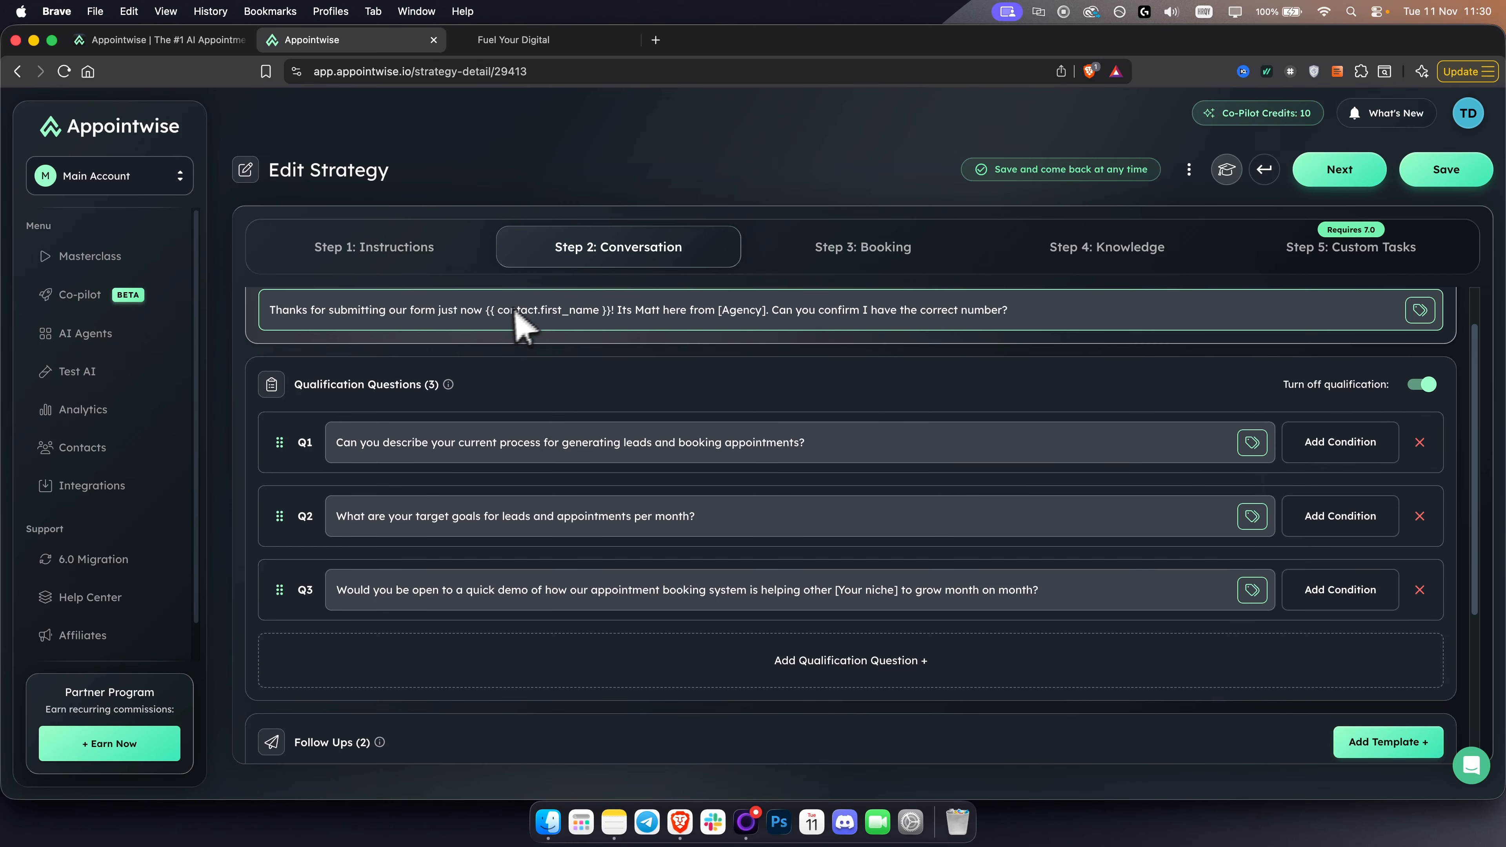
pyautogui.moveTo(487, 311); pyautogui.dragTo(619, 325)
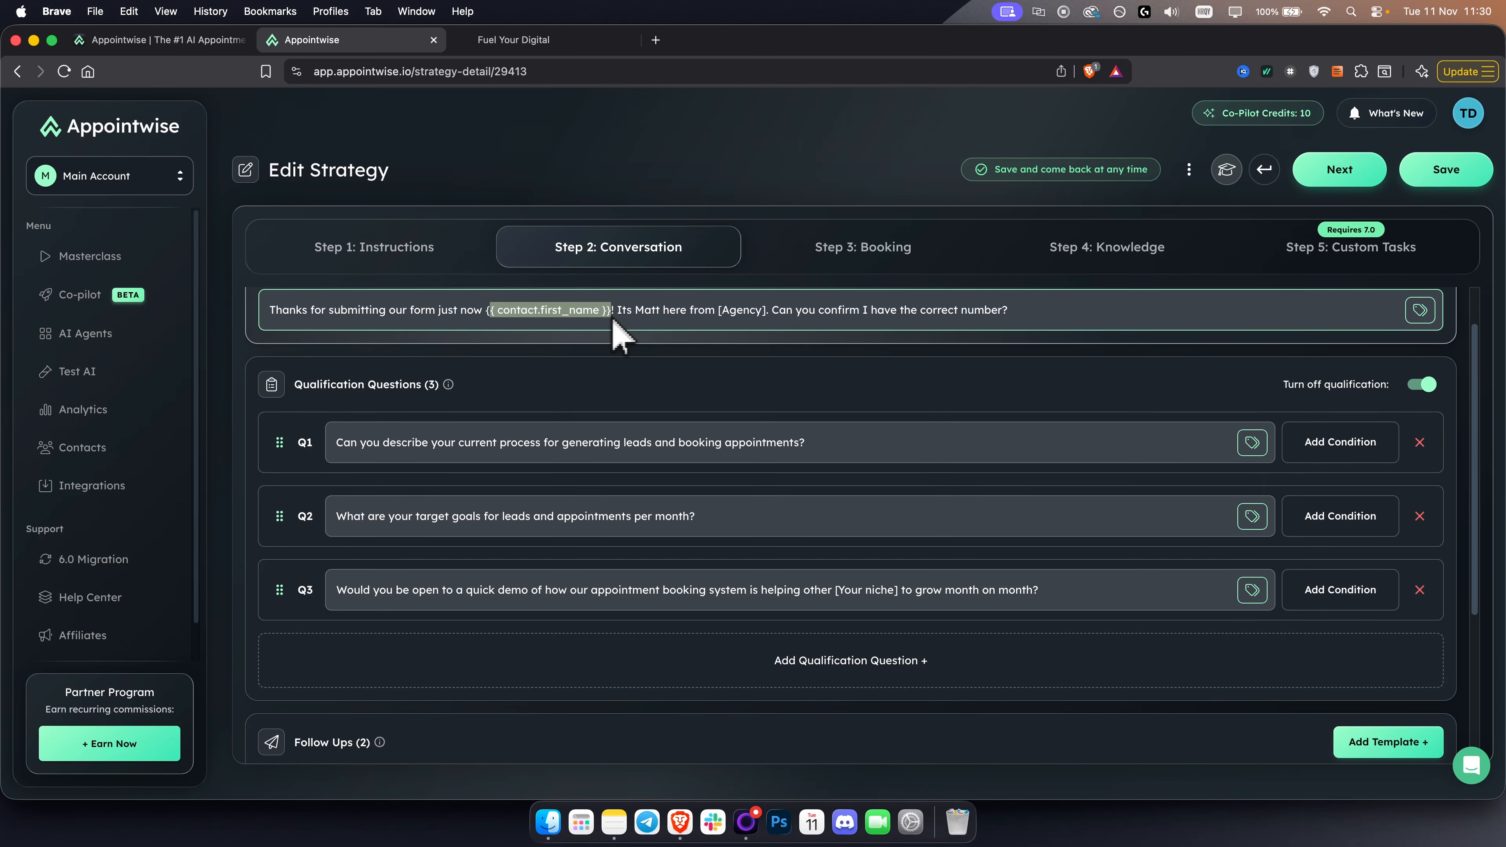
pyautogui.scroll(2, 394, 321)
# - Open the AI regeneration options for the initial message, look them over and cancel
pyautogui.tripleClick(375, 367)
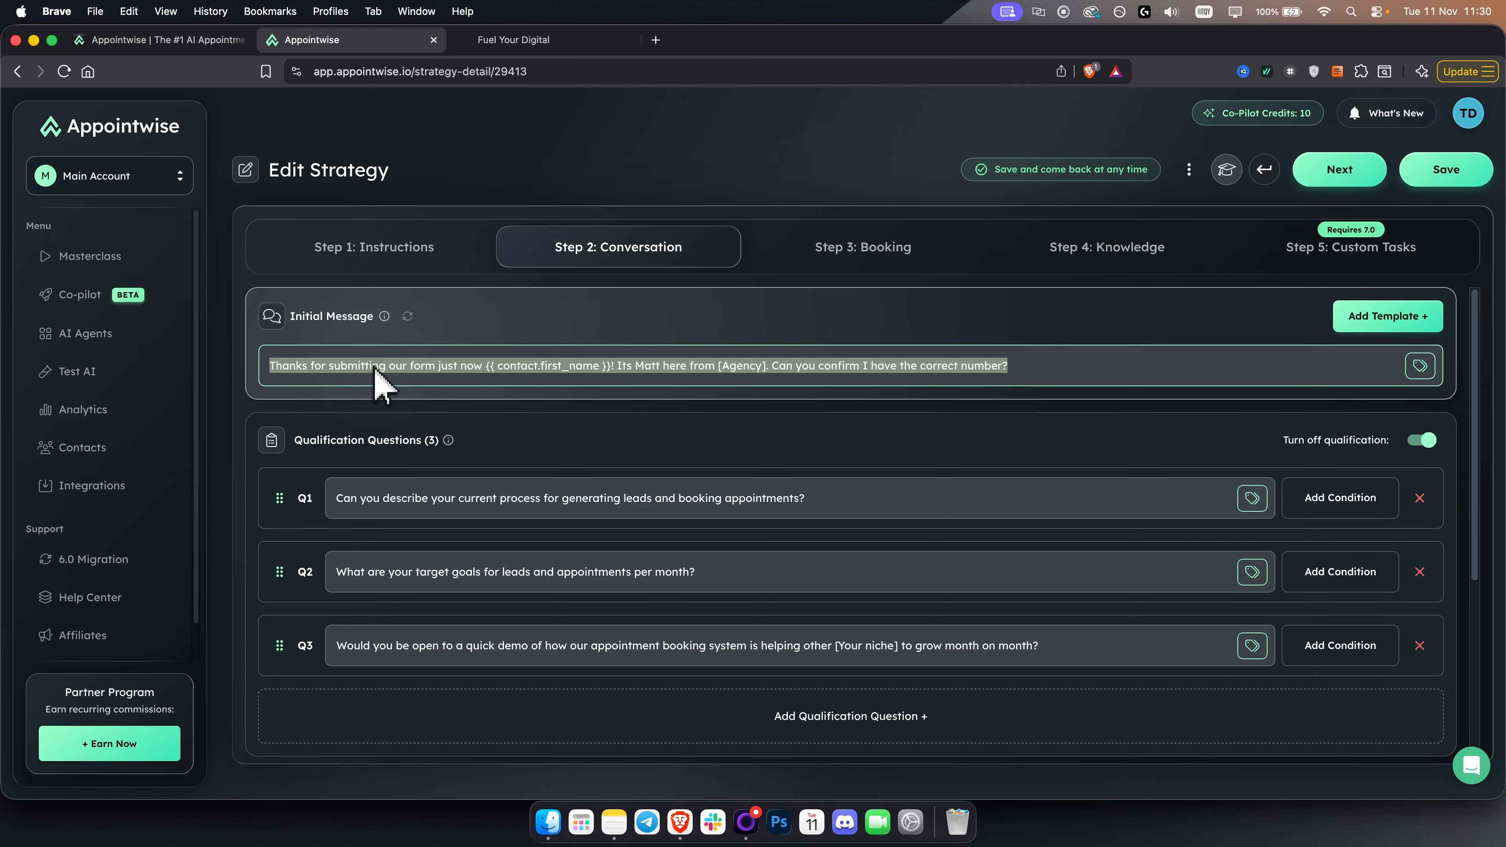
pyautogui.click(409, 317)
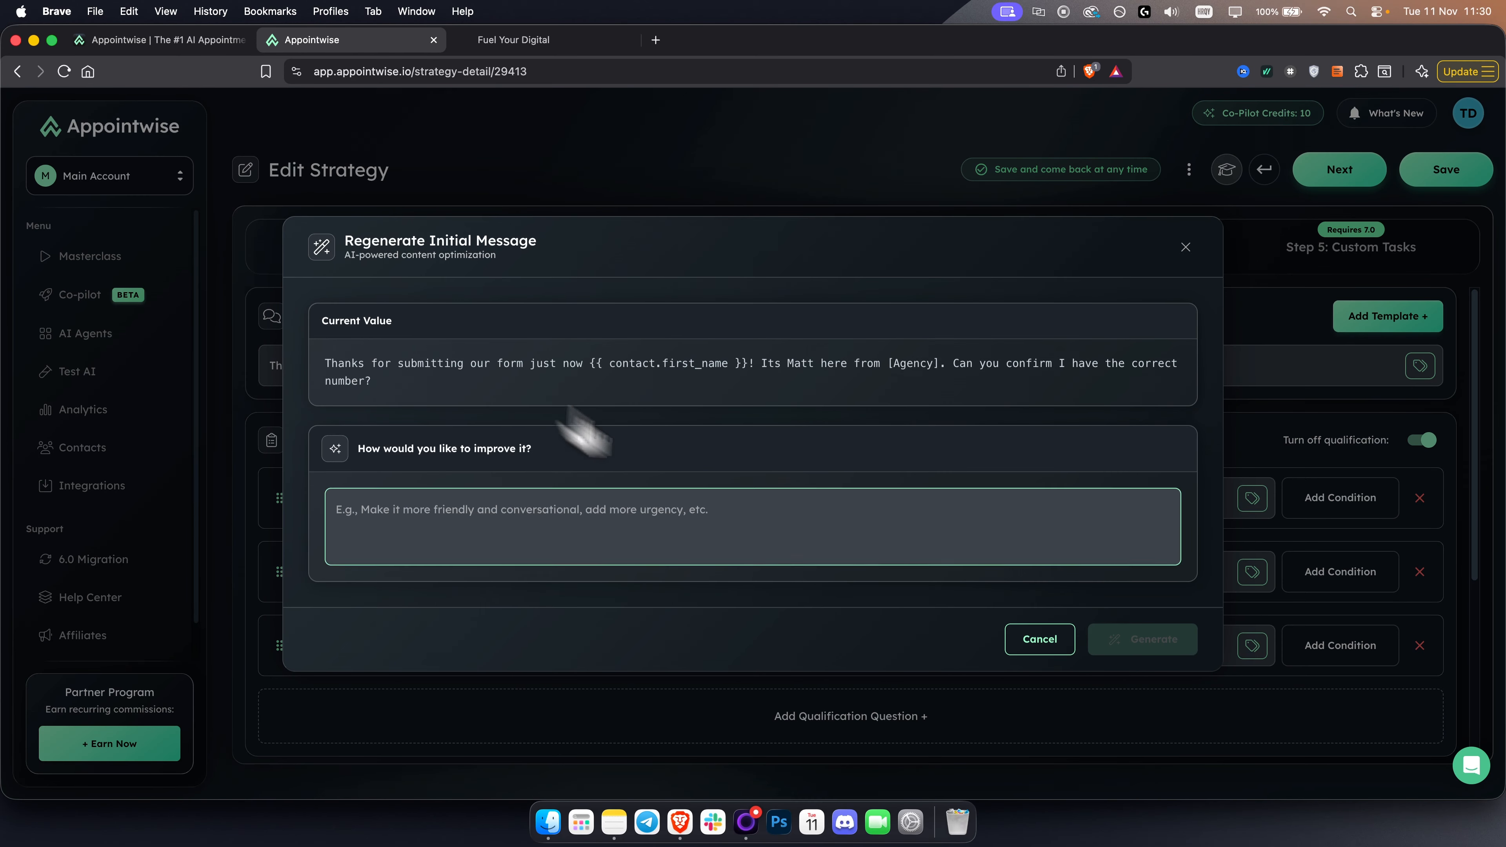
pyautogui.click(1039, 639)
# - Set the first follow-up's delay to 1 day, 0 hours and 0 minutes and save it
pyautogui.scroll(-5, 598, 506)
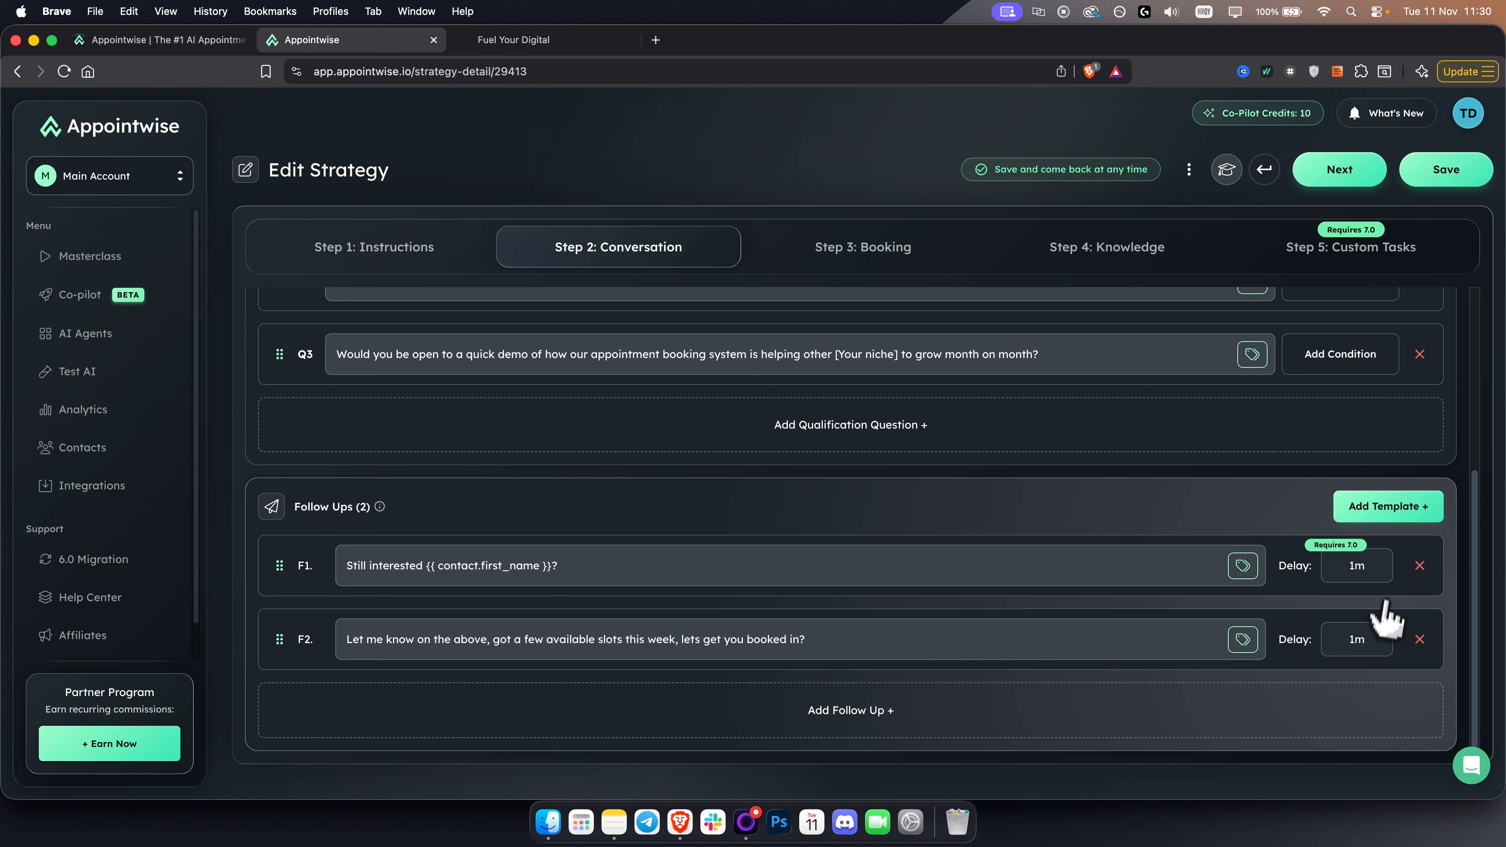
pyautogui.click(1361, 568)
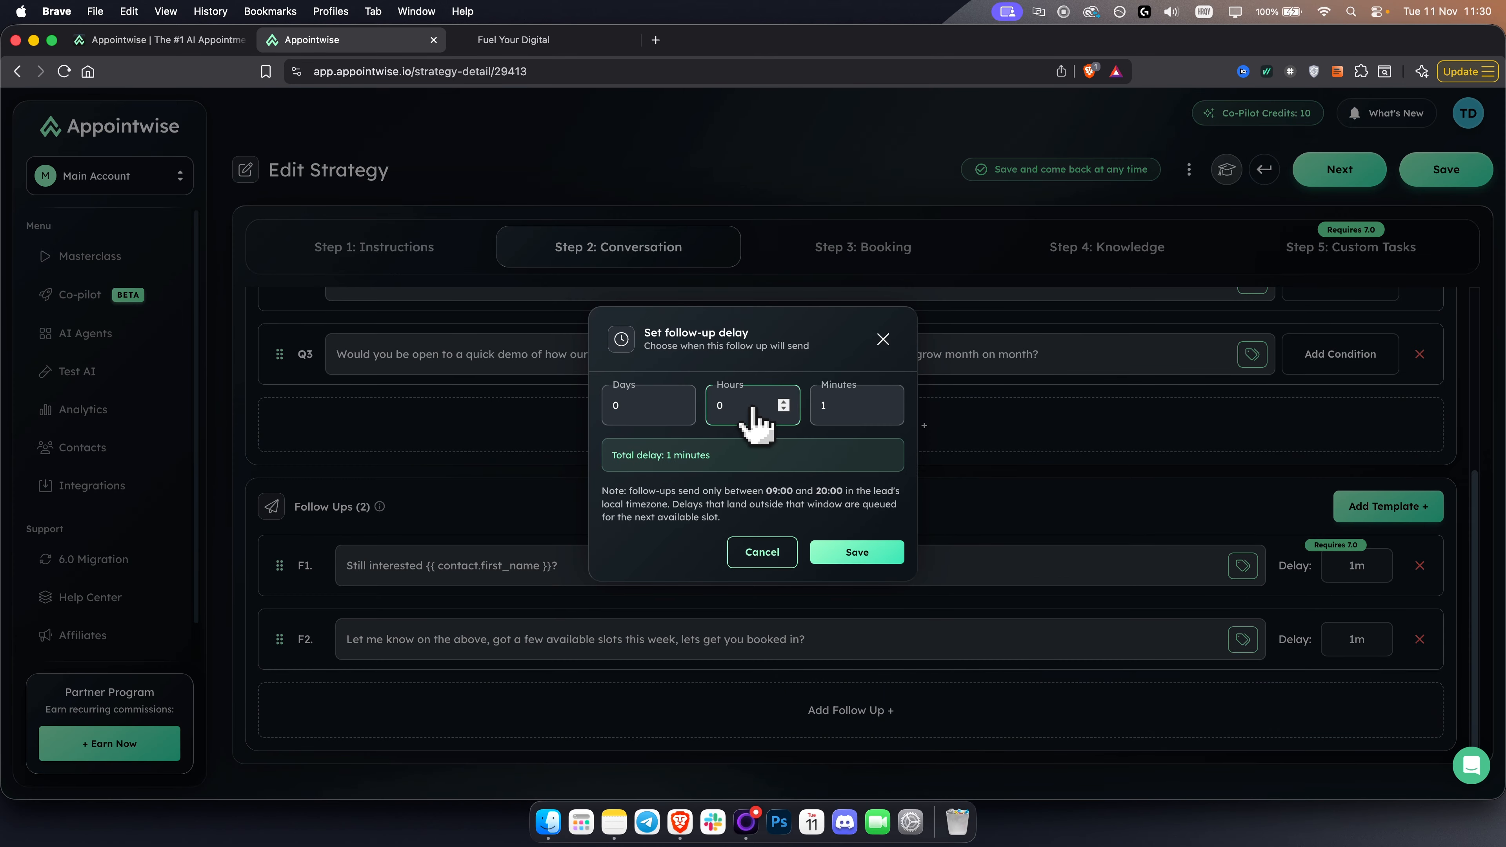
pyautogui.press('Tab')
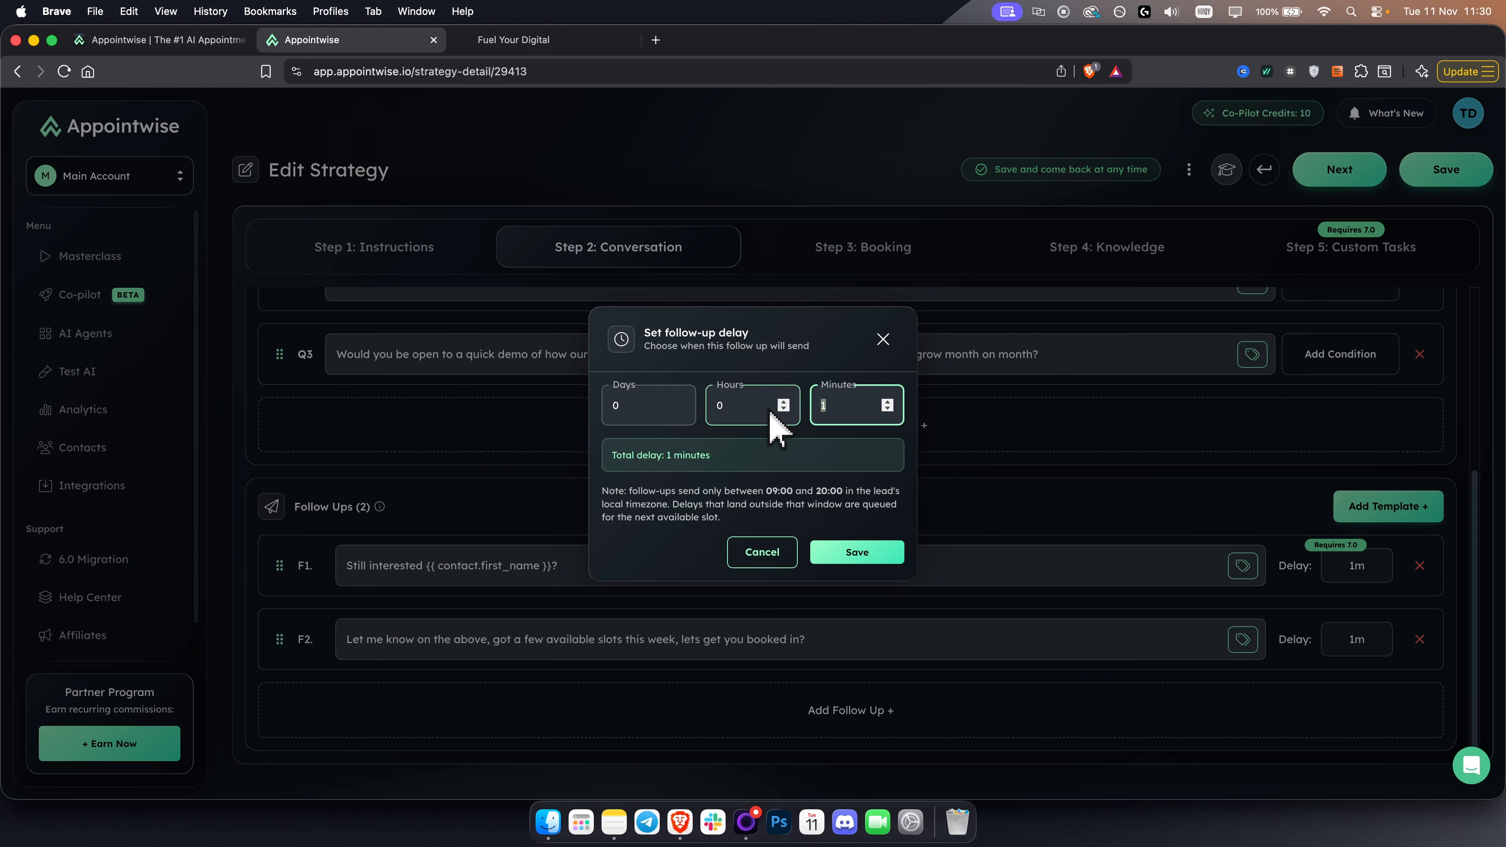
pyautogui.write('0')
pyautogui.click(619, 412)
pyautogui.write('1')
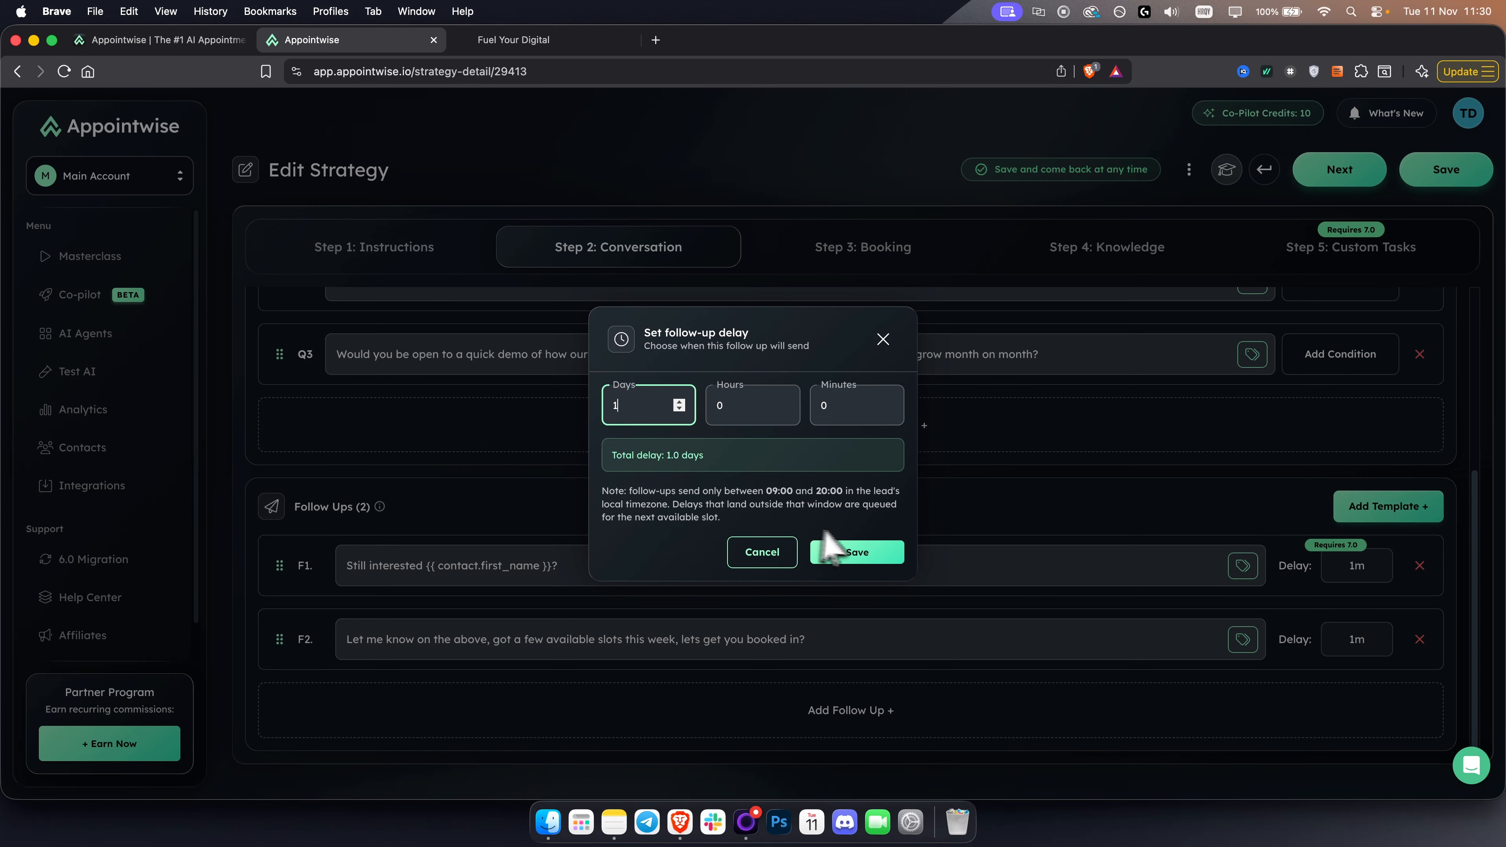
pyautogui.click(869, 563)
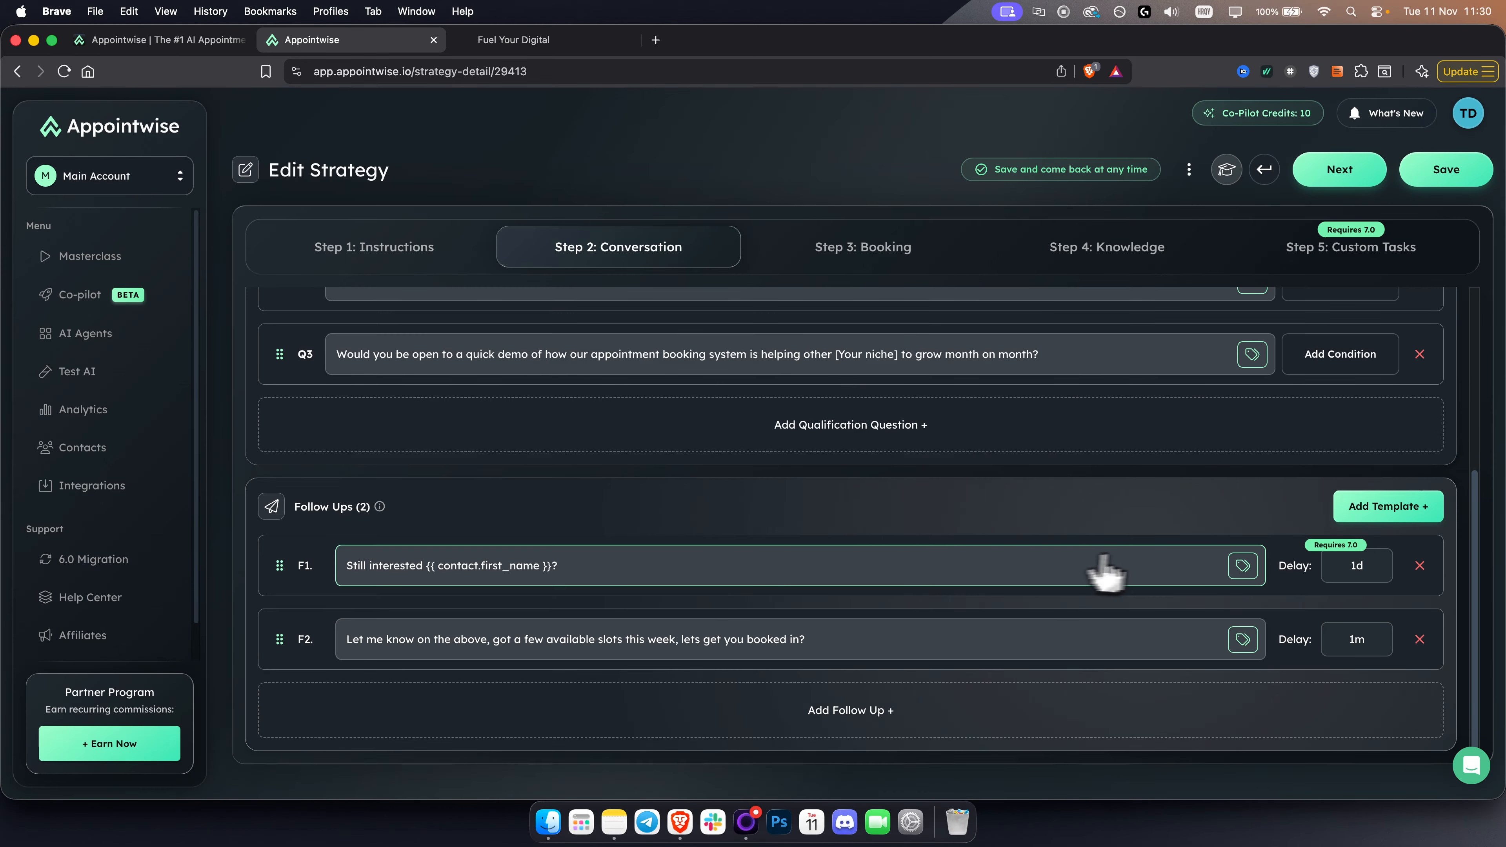
# - Set the days of the second follow-up's delay to 3 and save it
pyautogui.click(1337, 644)
pyautogui.write('3')
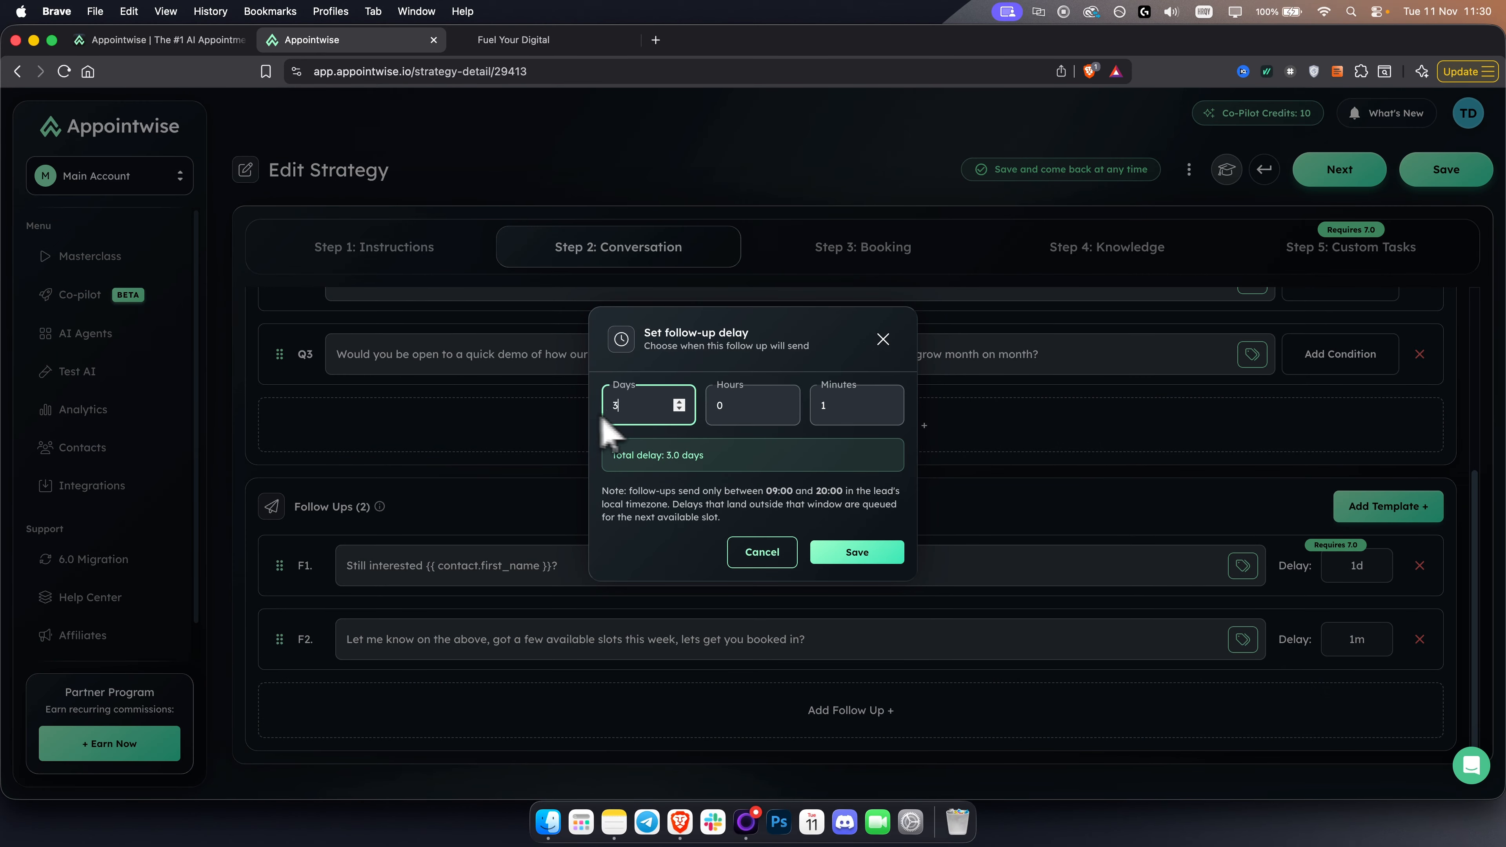
pyautogui.click(865, 561)
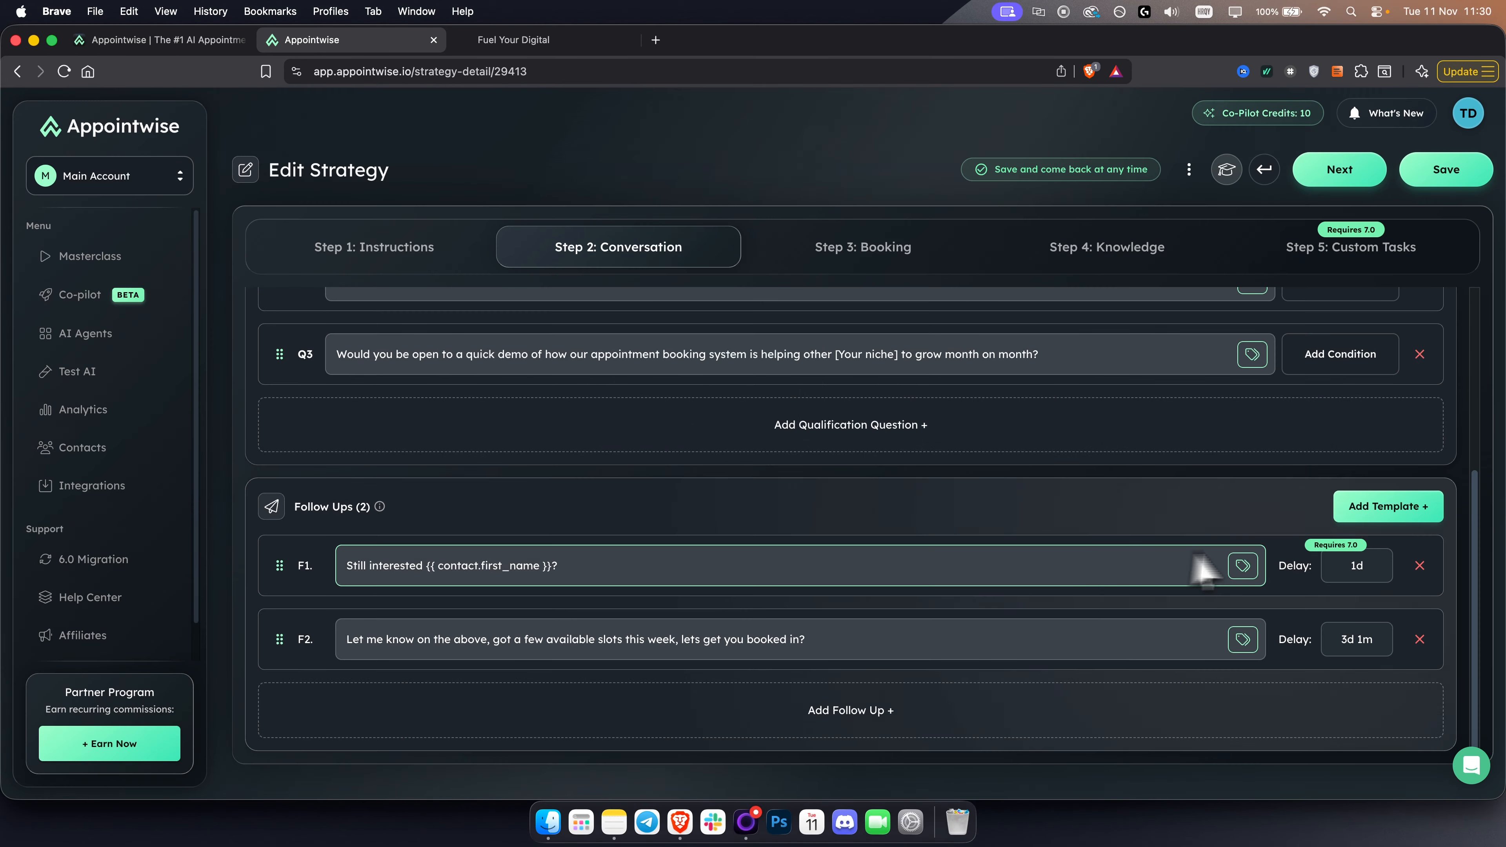
# - Add an empty third follow-up and delete it again
pyautogui.click(877, 715)
pyautogui.scroll(-2, 949, 721)
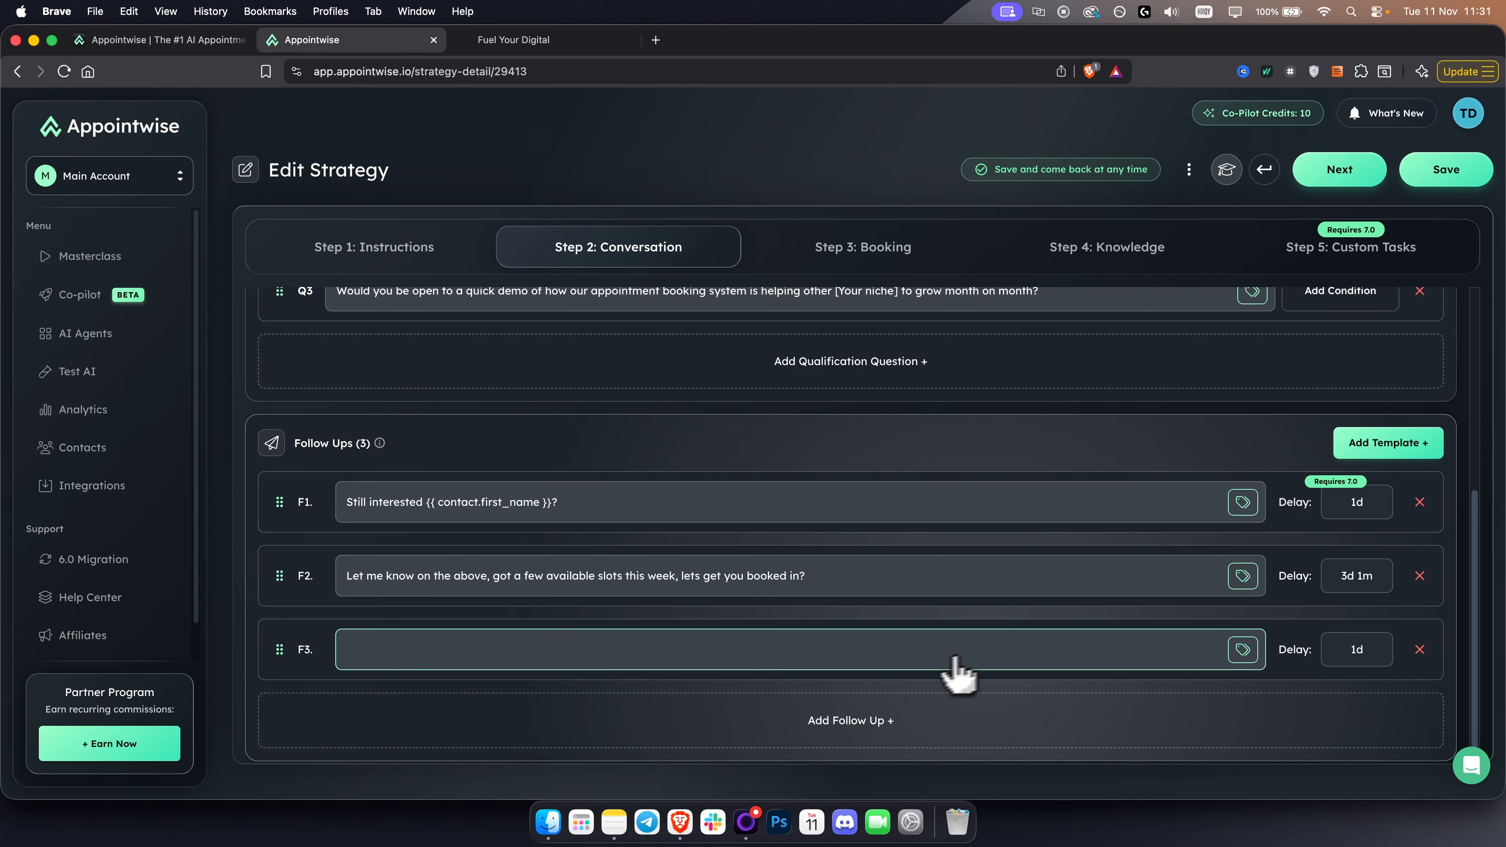
pyautogui.click(1419, 649)
pyautogui.scroll(5, 1008, 582)
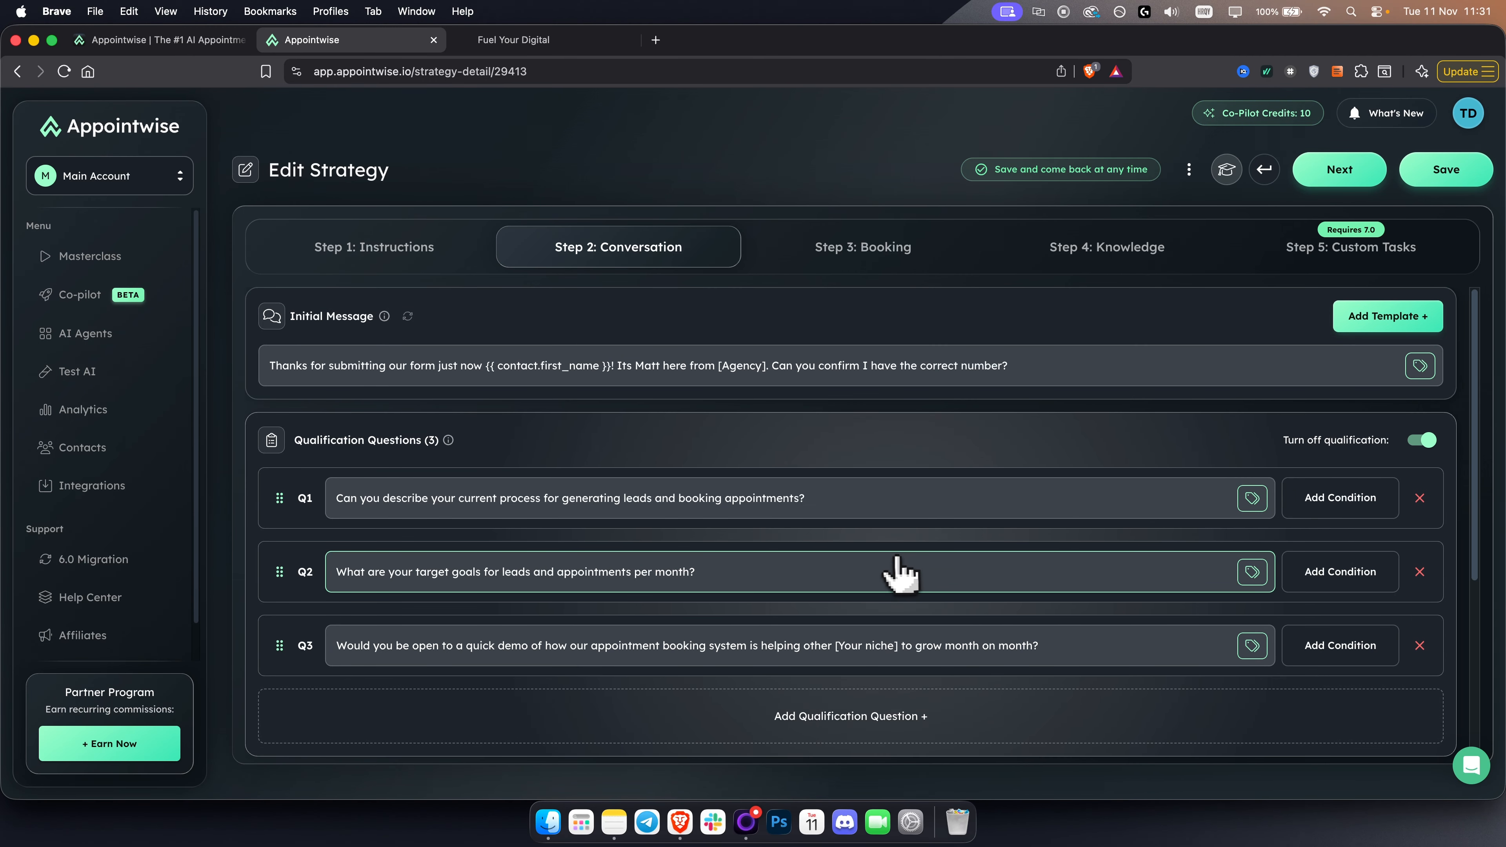
# - Go to the Booking stage and choose Automated AI Booking as the booking method
pyautogui.click(801, 261)
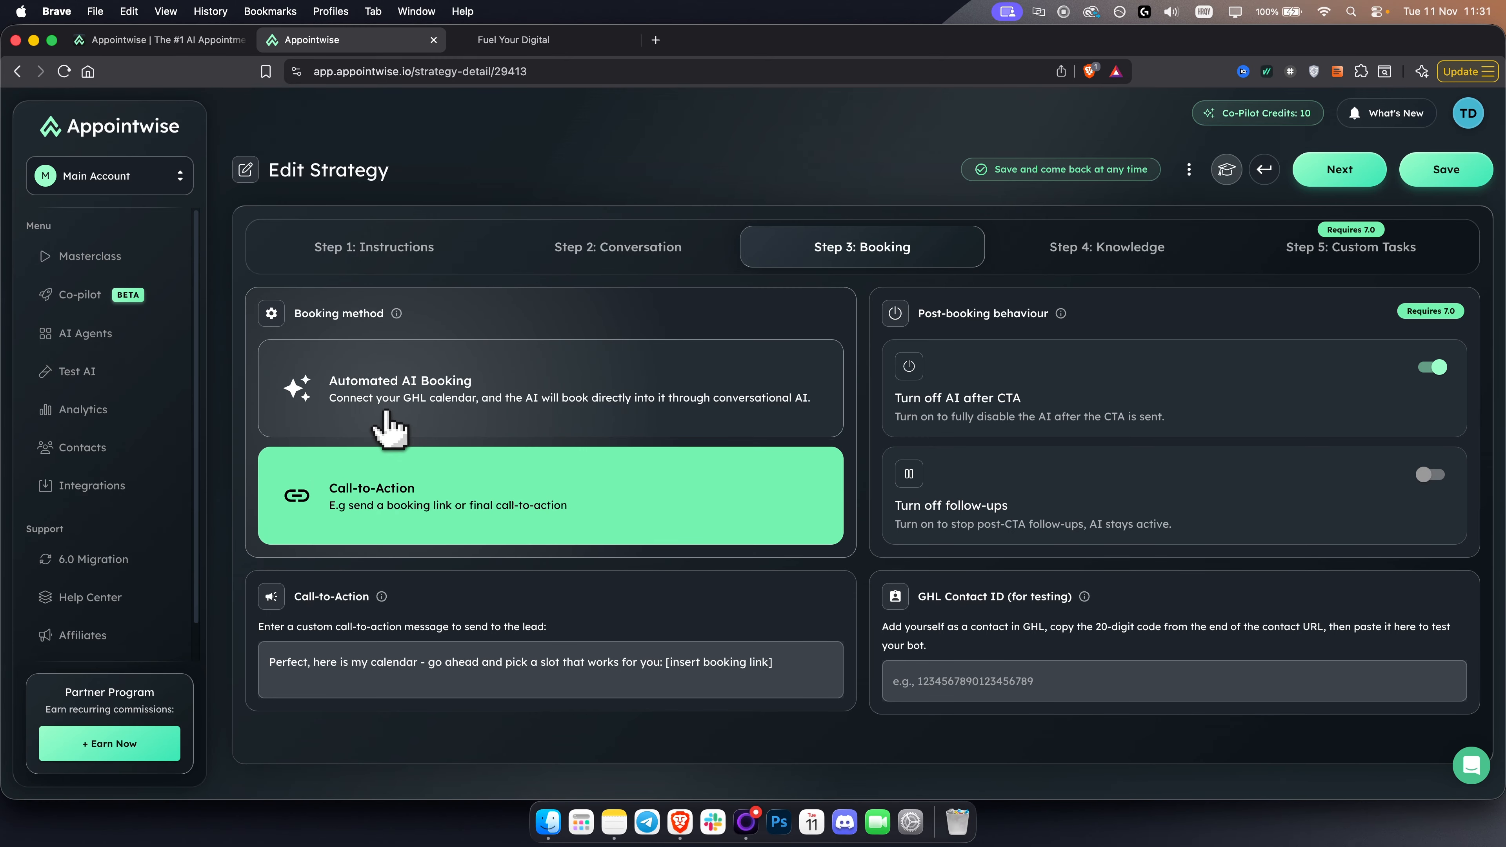
pyautogui.click(388, 425)
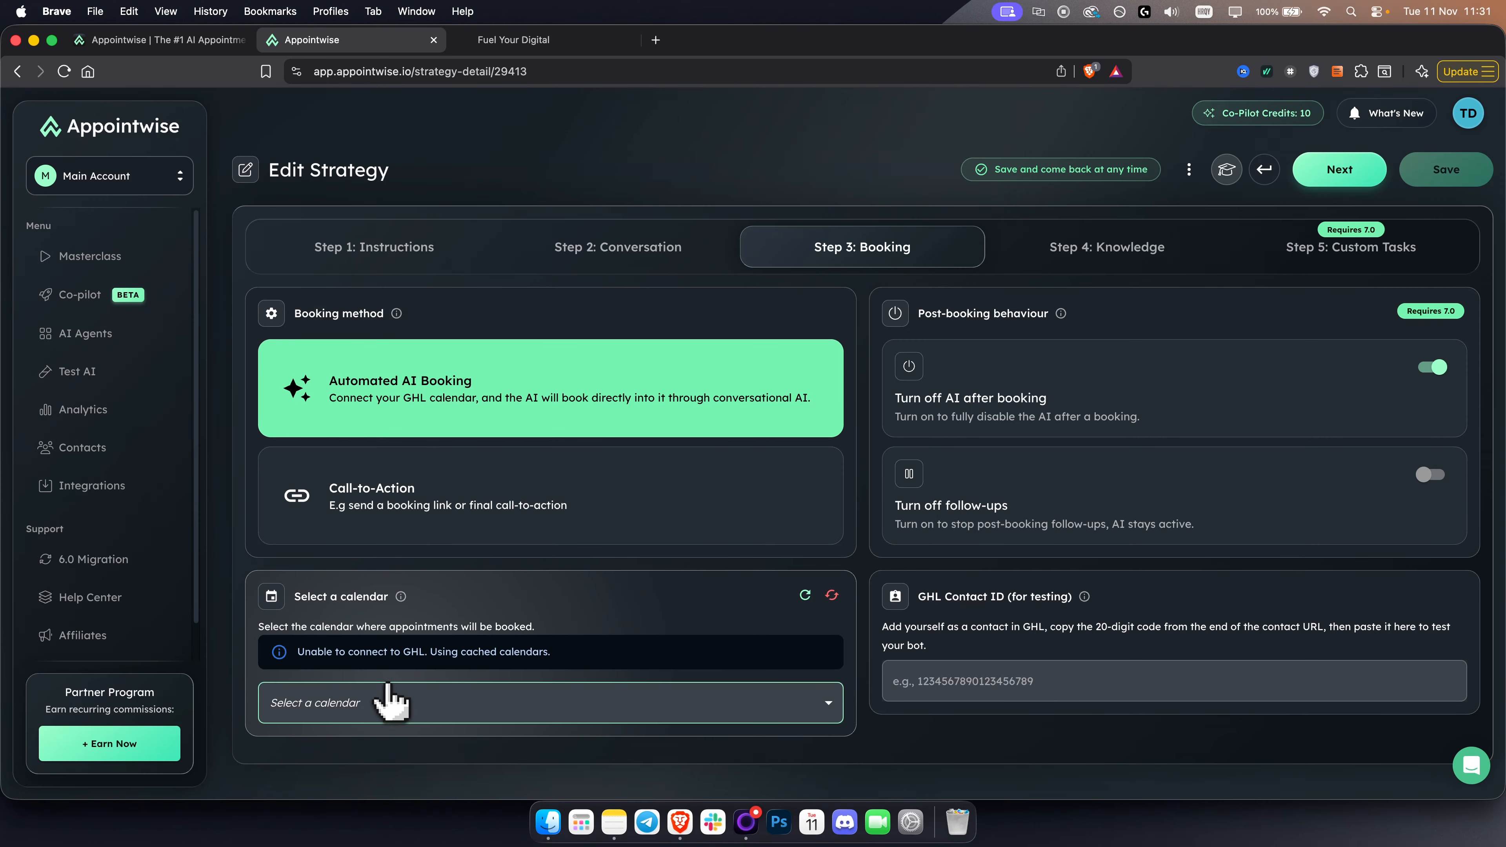
# - Switch to HighLevel and close the Add Tags dialog on the contacts list without adding the tag
pyautogui.click(522, 41)
pyautogui.click(83, 410)
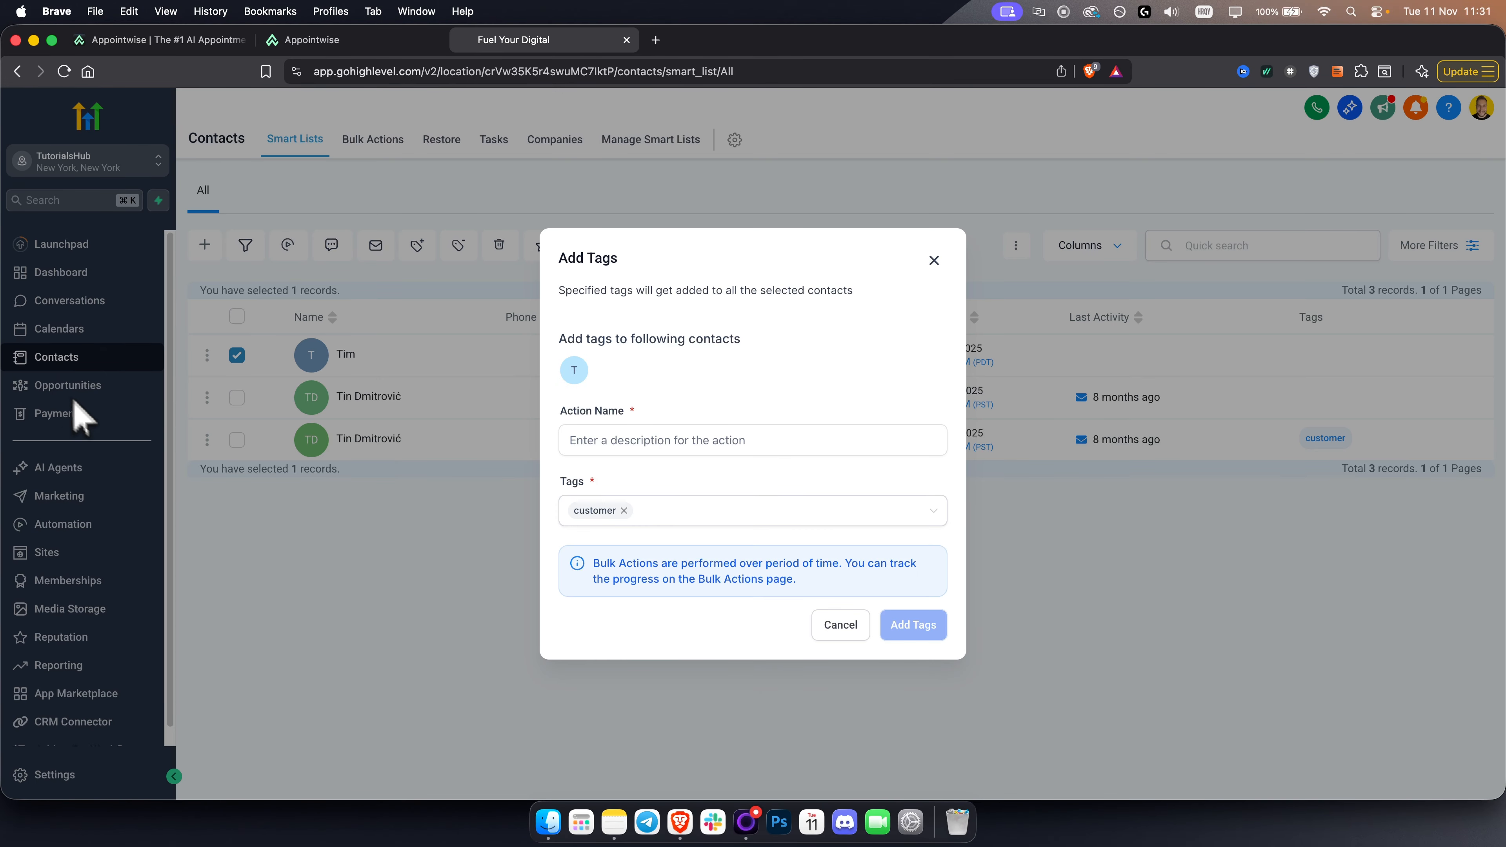
pyautogui.click(933, 261)
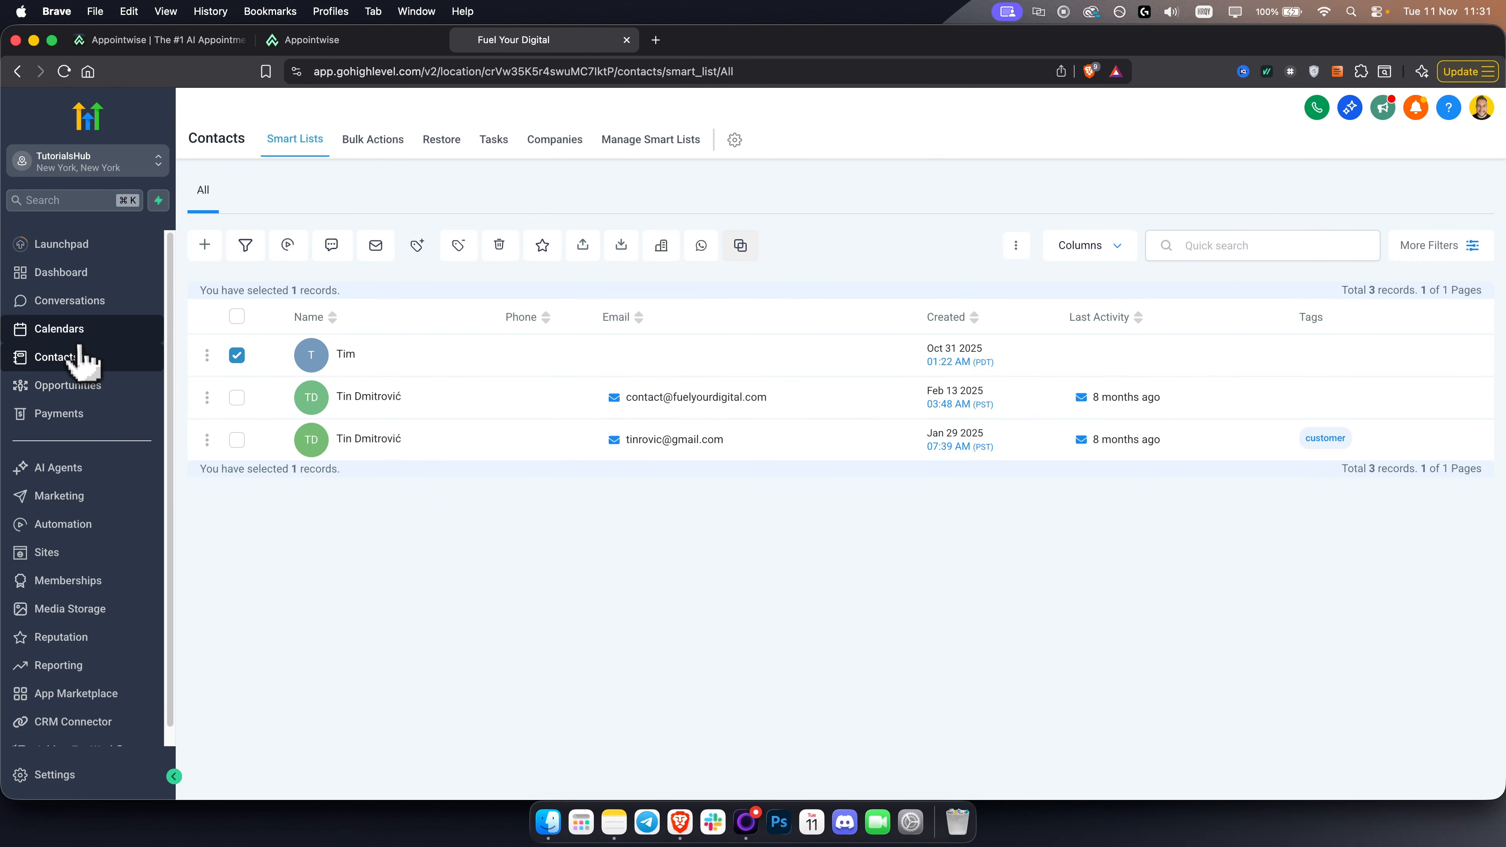
# - Return to Appointwise and select Med Spa - Neck Massage as the calendar for appointments
pyautogui.click(394, 39)
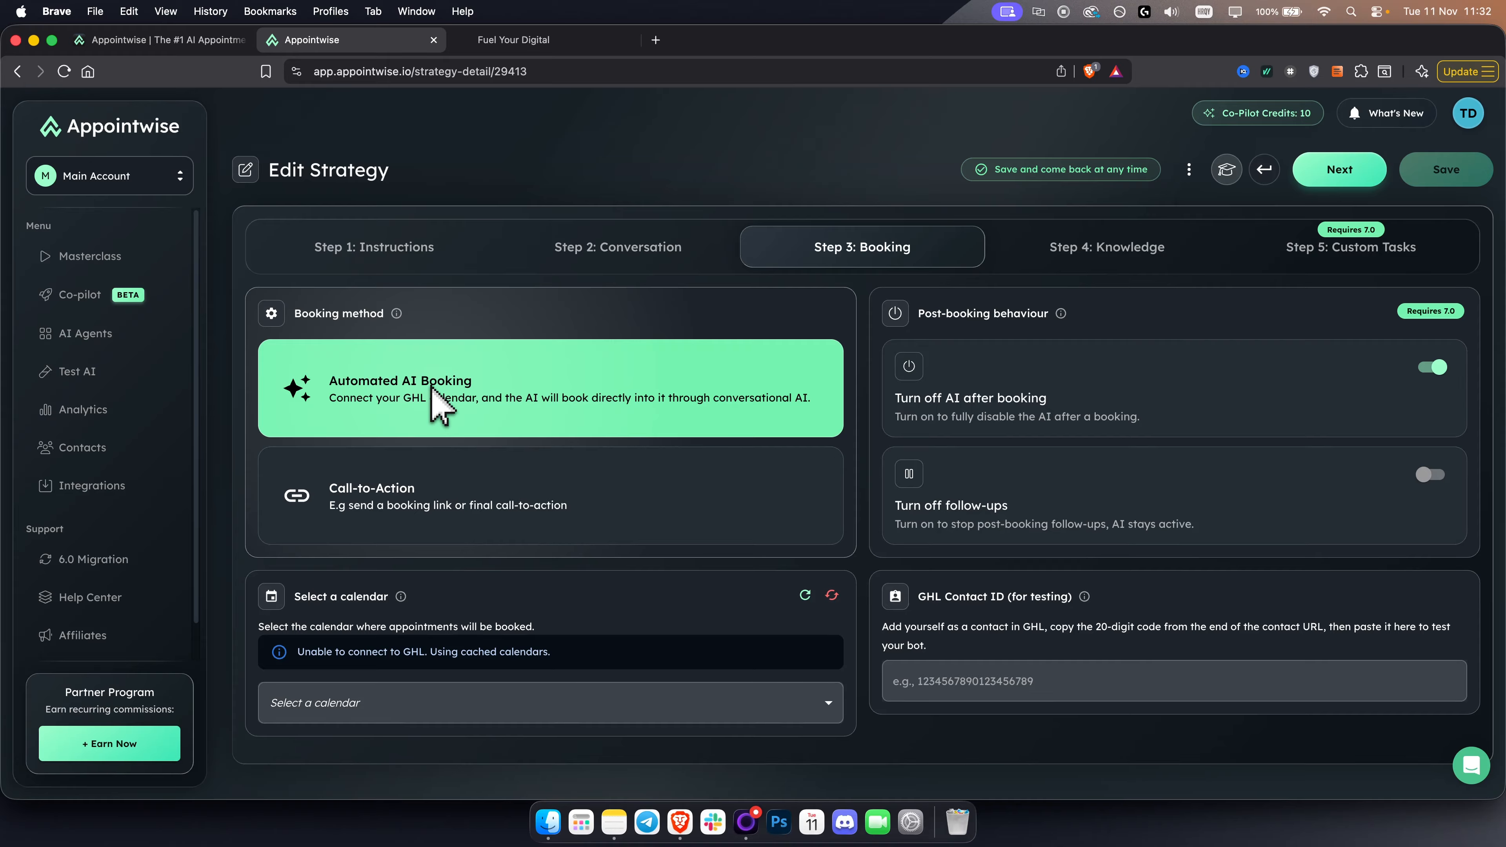
pyautogui.click(356, 703)
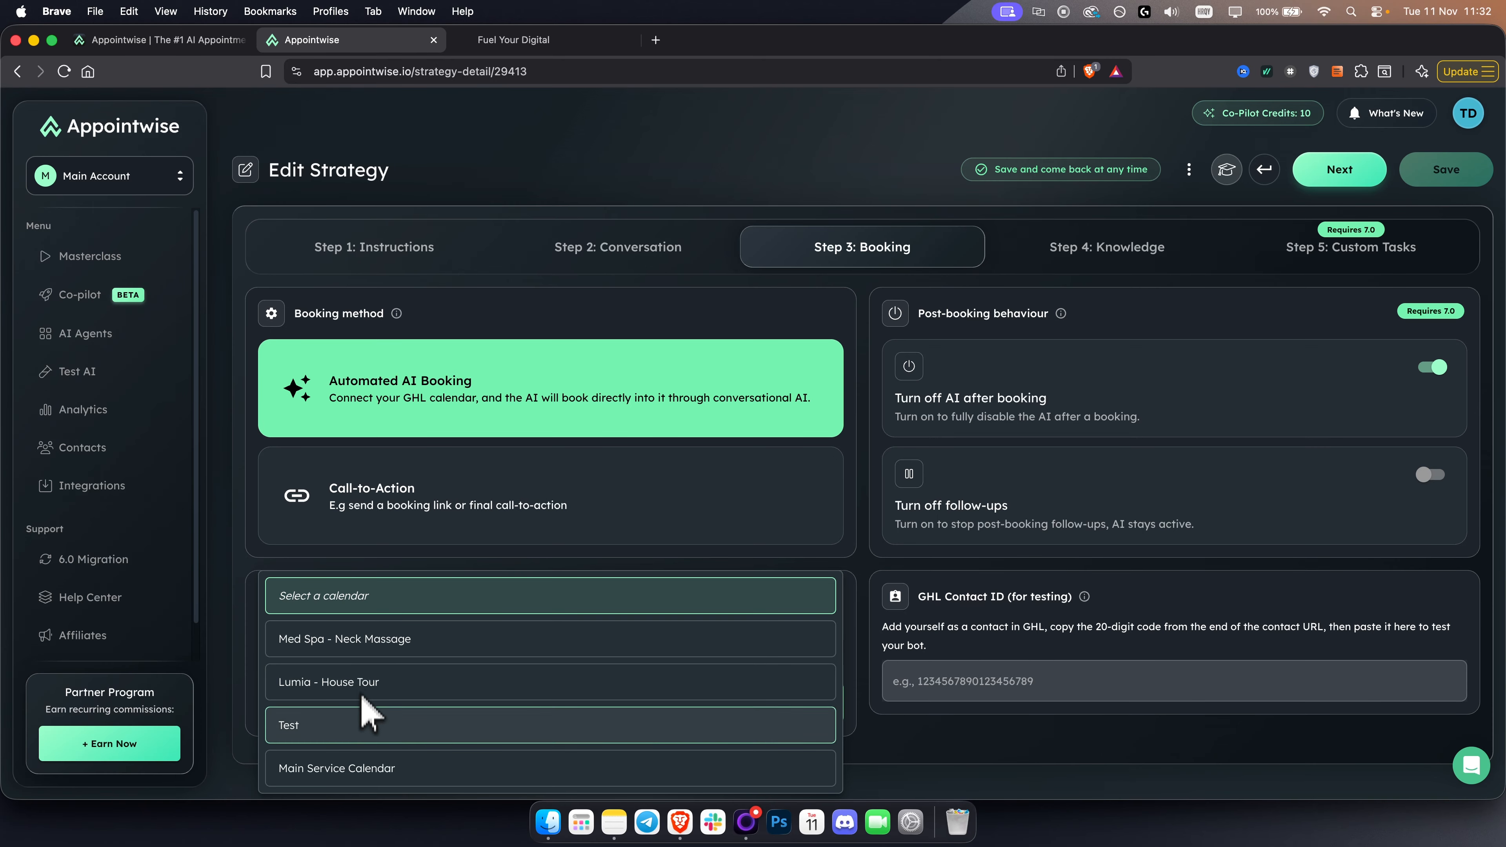
pyautogui.click(354, 652)
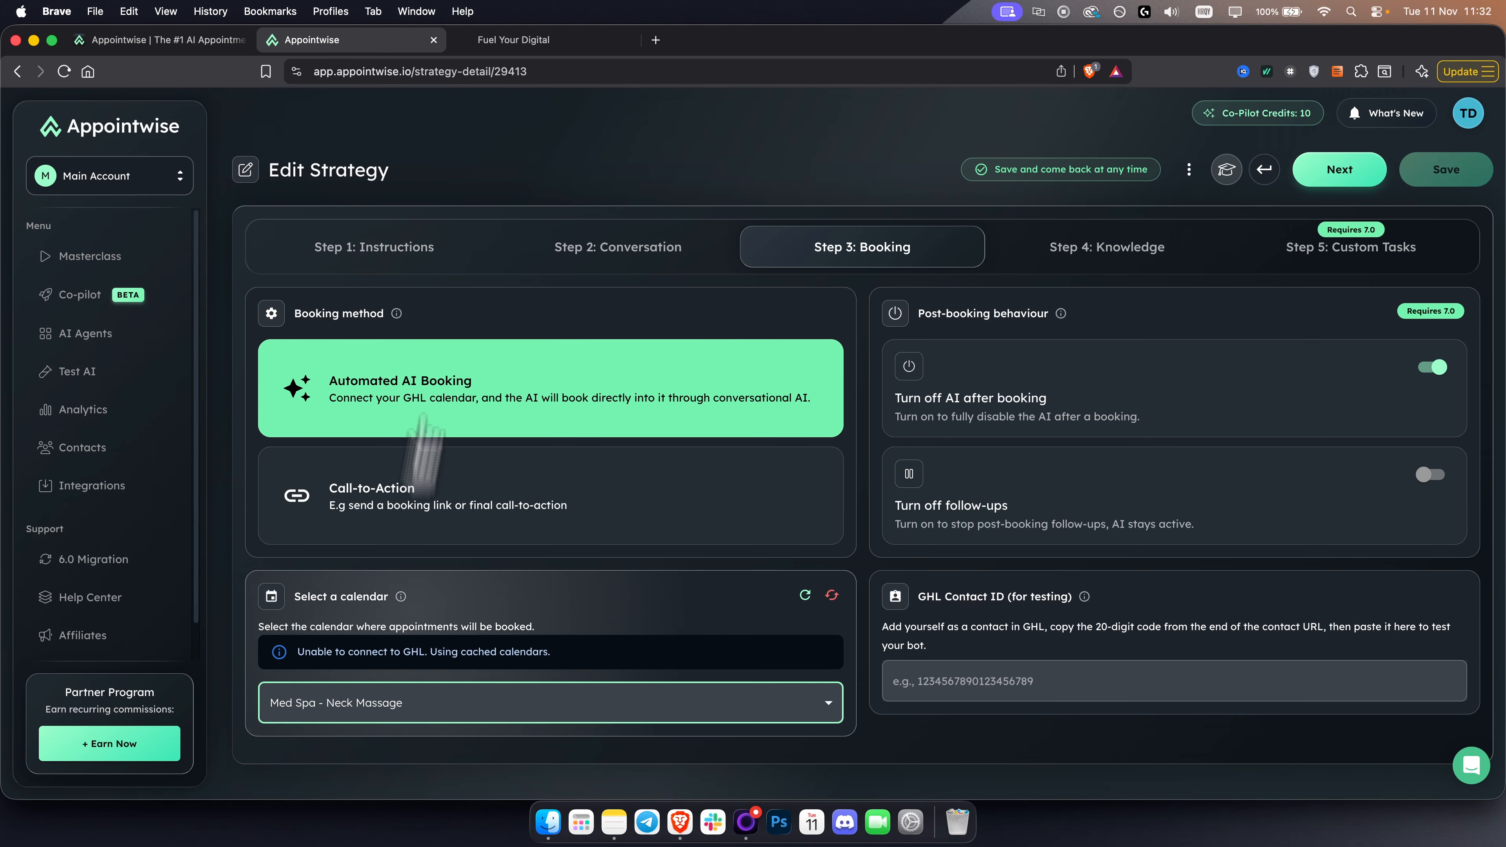
# - Switch to HighLevel, view the calendars listed in the calendar settings and return to Appointwise
pyautogui.click(496, 43)
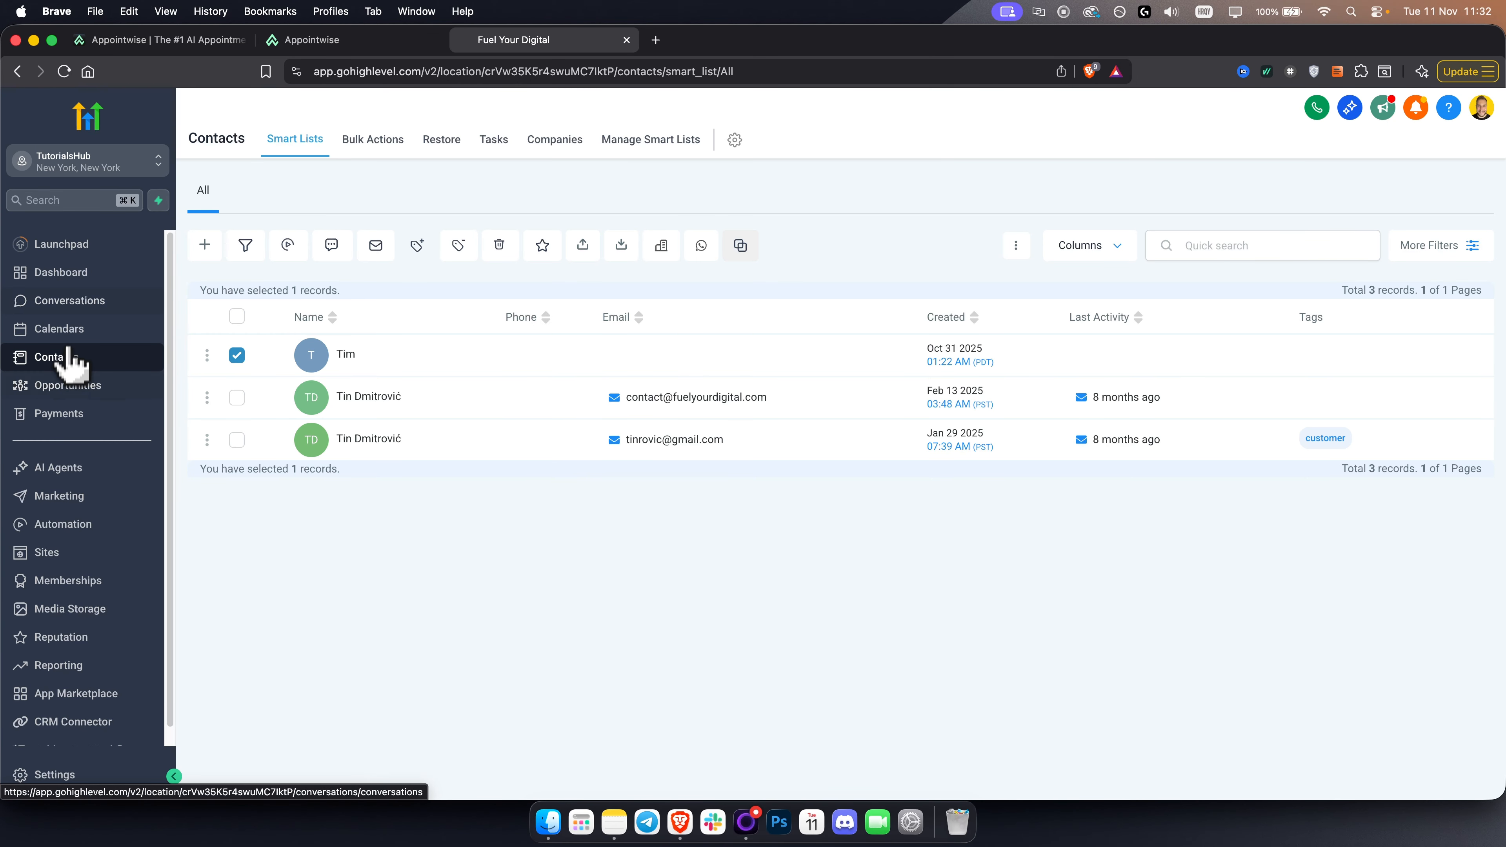
pyautogui.click(71, 336)
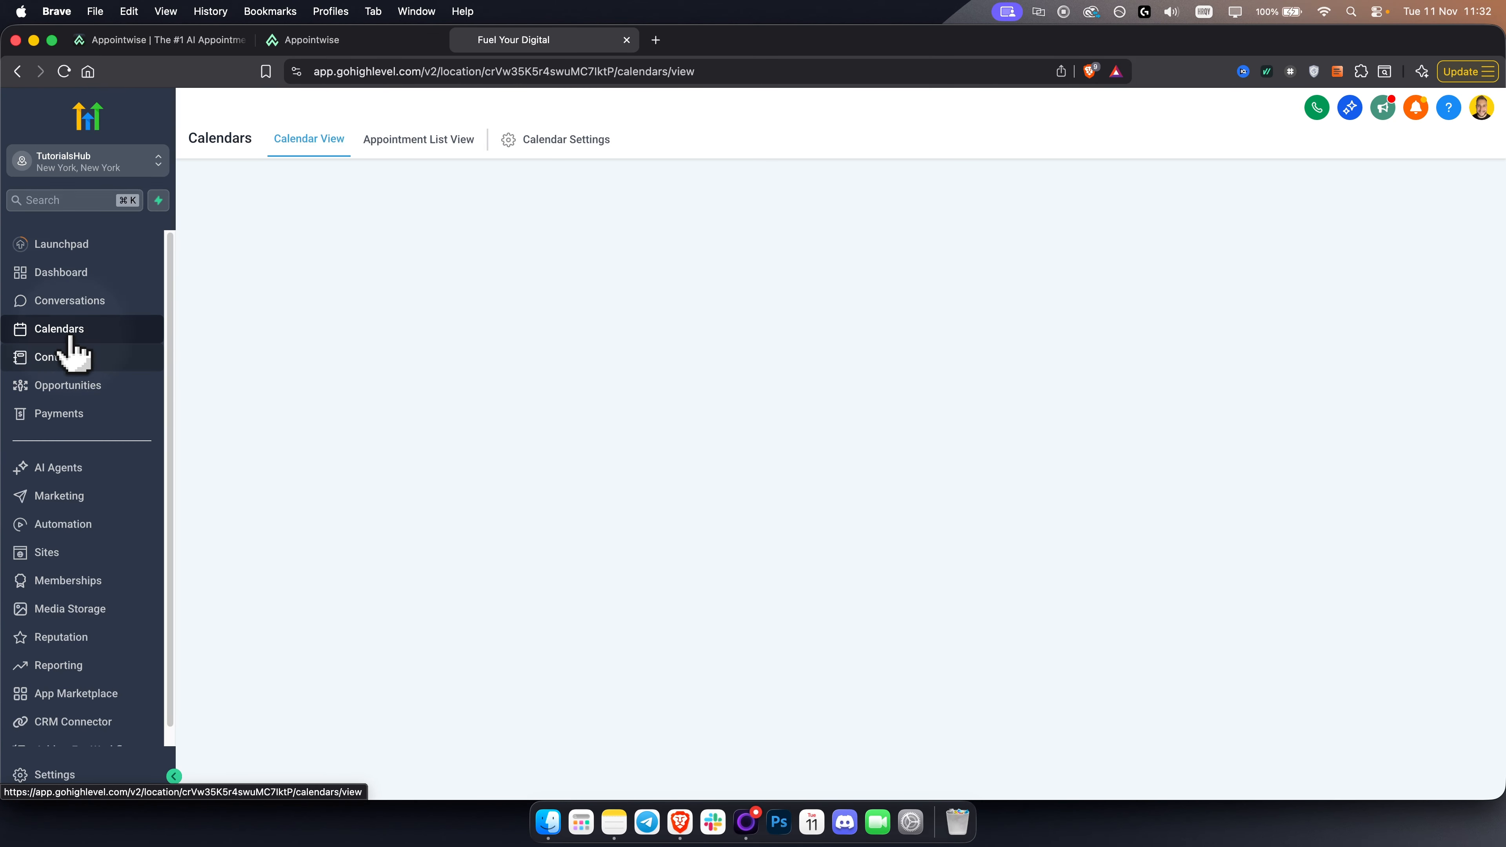
pyautogui.click(560, 143)
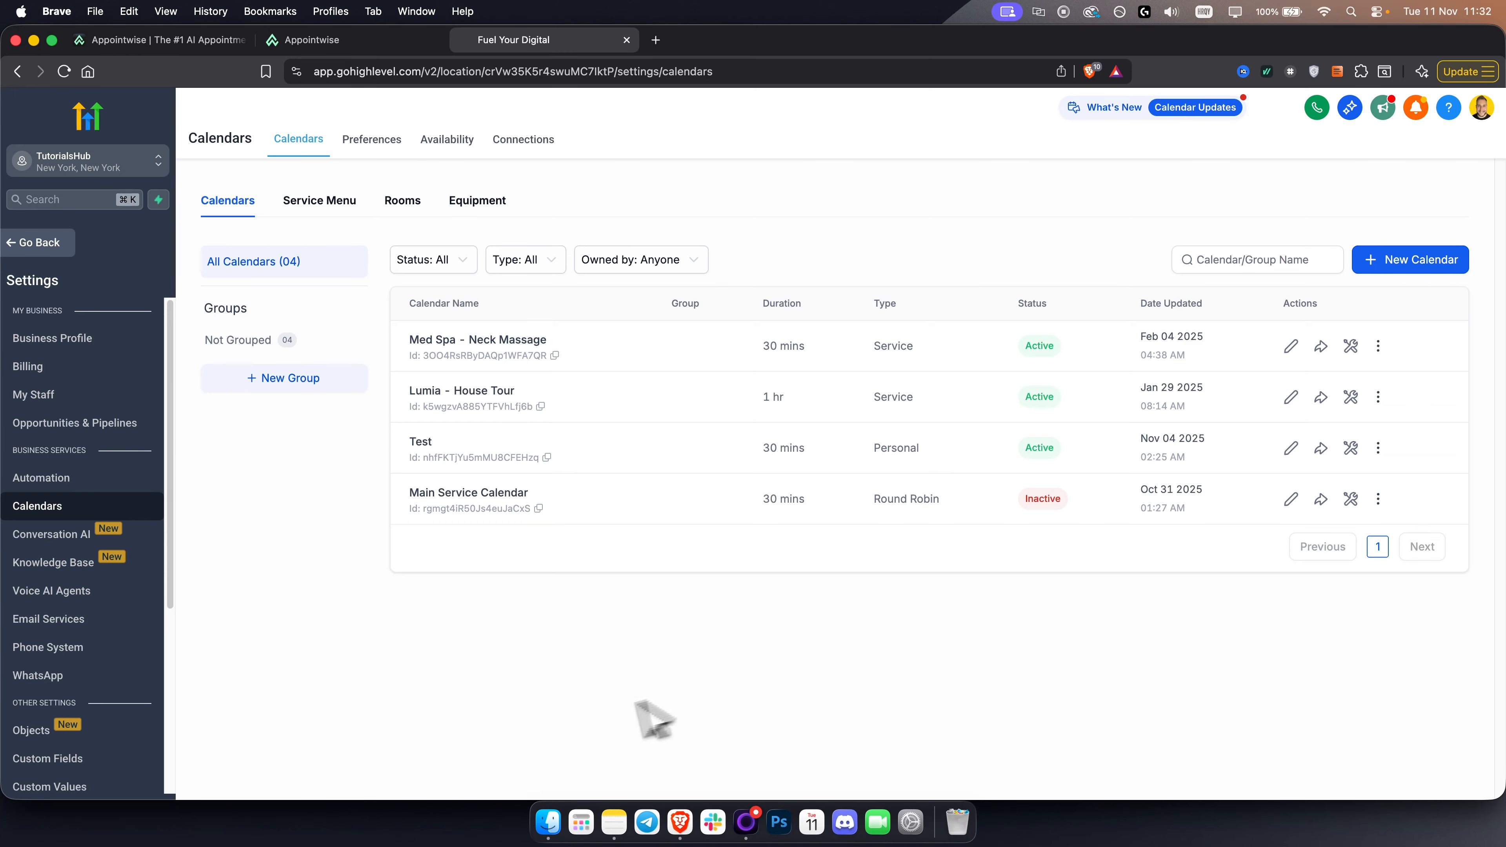
pyautogui.hotkey('ctrl', 'shift', 'Tab')
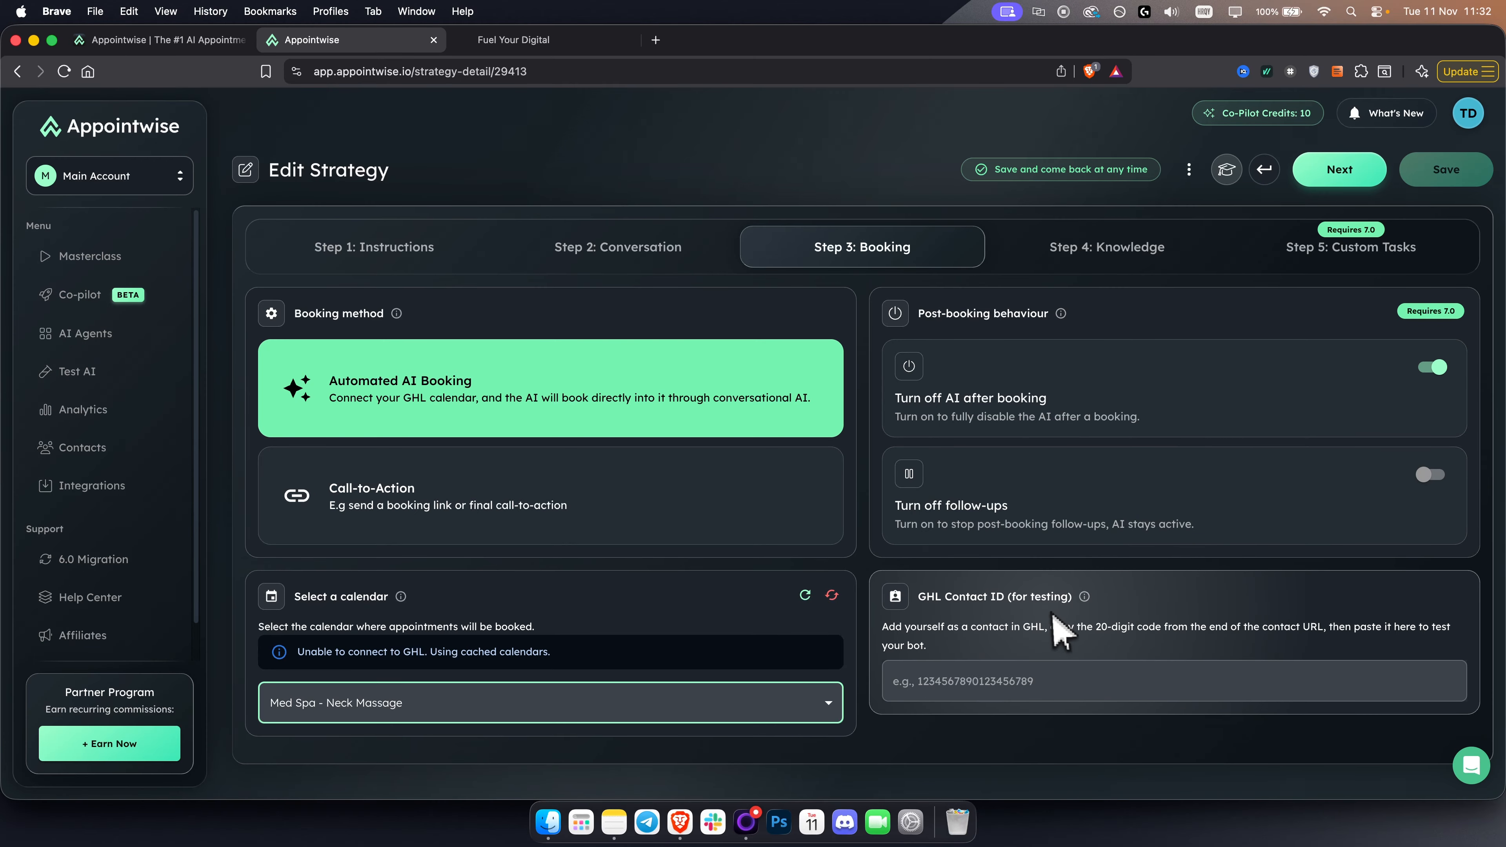
# - Check the GHL Contact ID field for testing, switch to HighLevel and open the first contact's record
pyautogui.moveTo(922, 595); pyautogui.dragTo(1023, 597)
pyautogui.click(1025, 598)
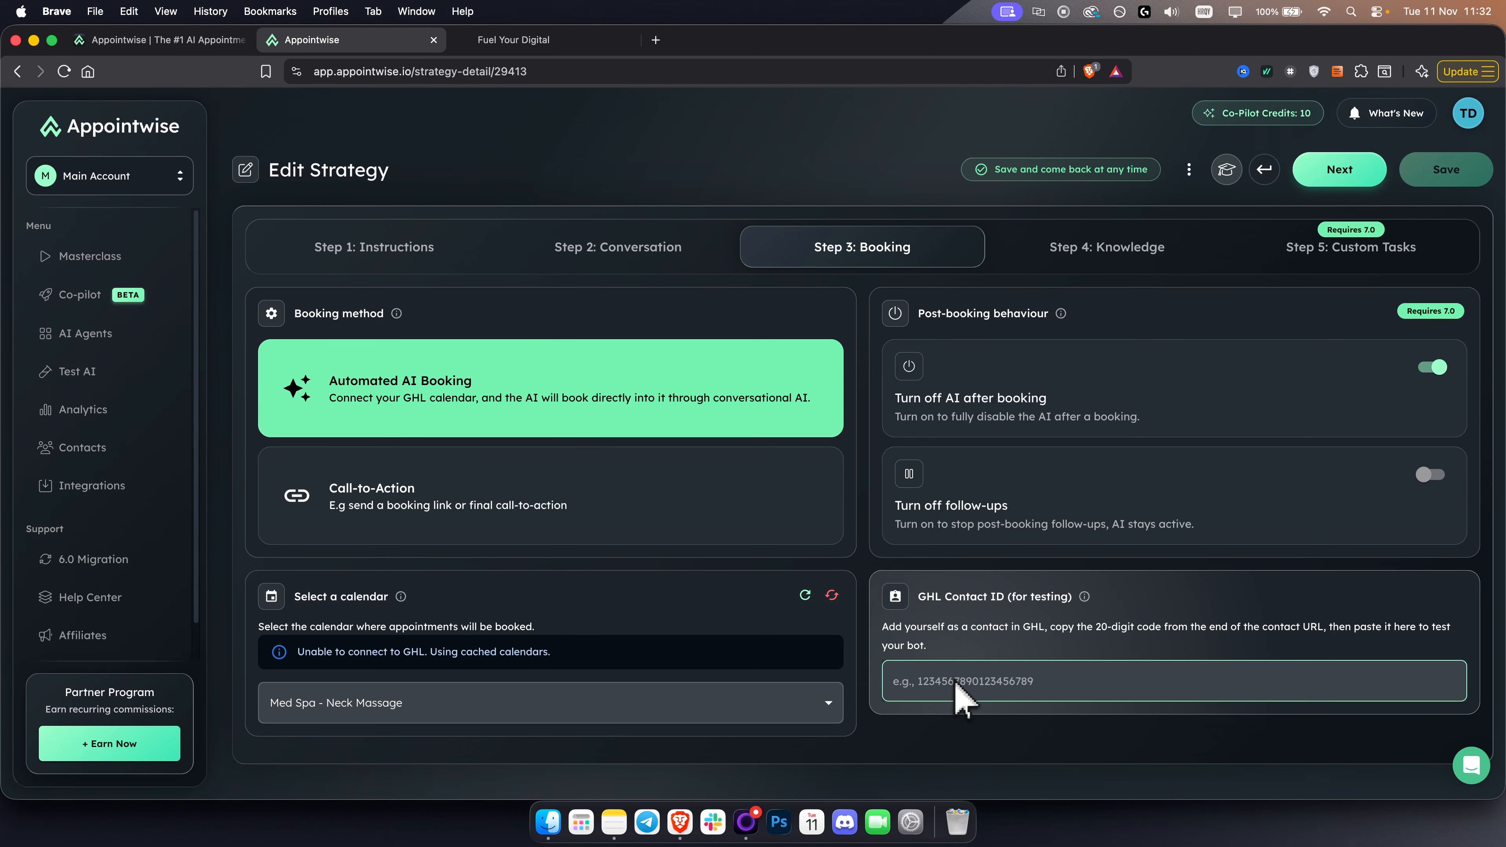
pyautogui.click(497, 40)
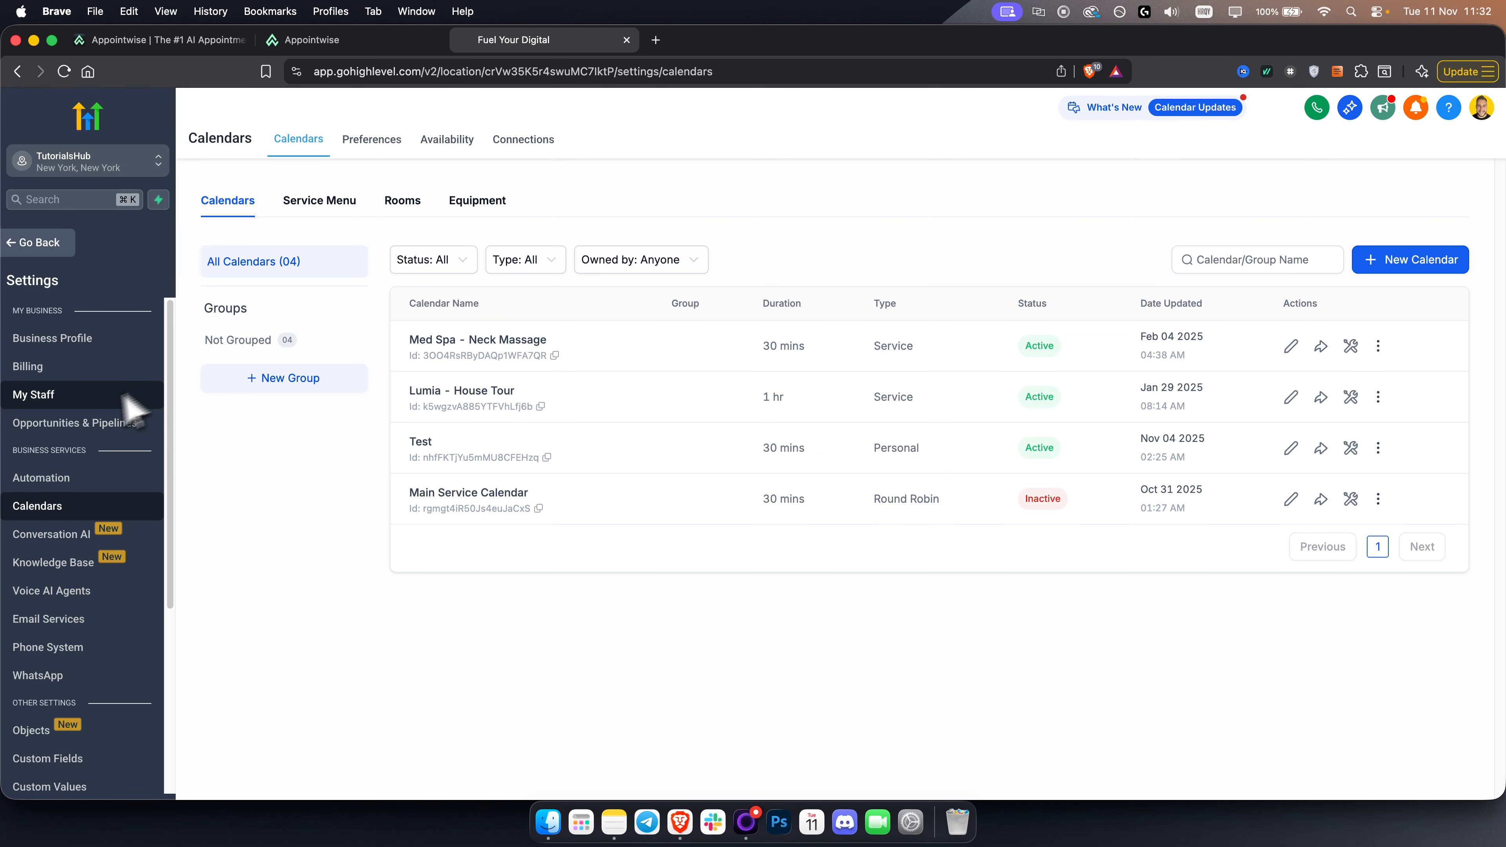
pyautogui.click(35, 244)
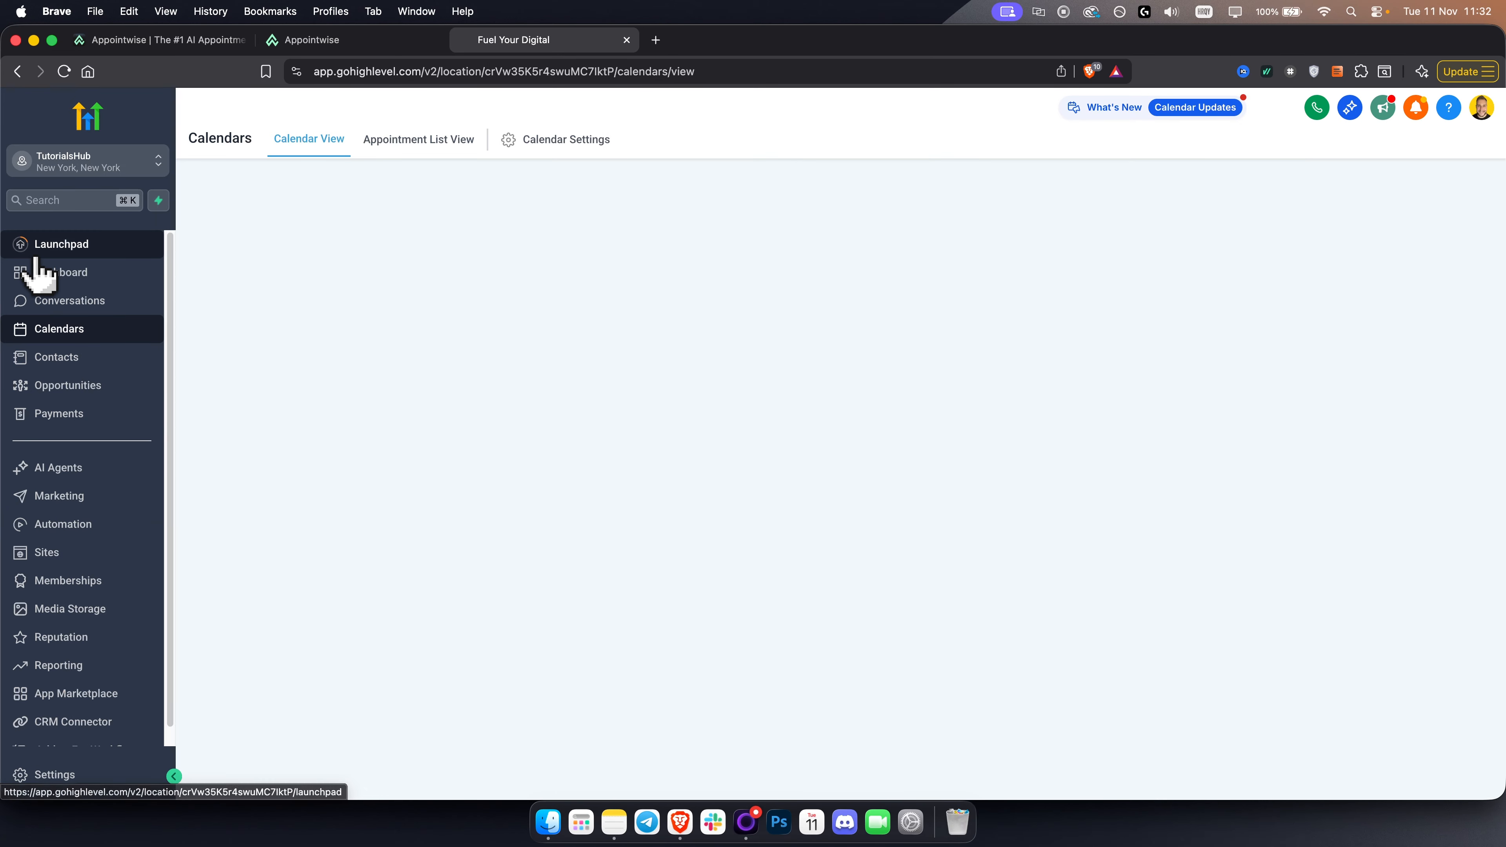
pyautogui.click(83, 356)
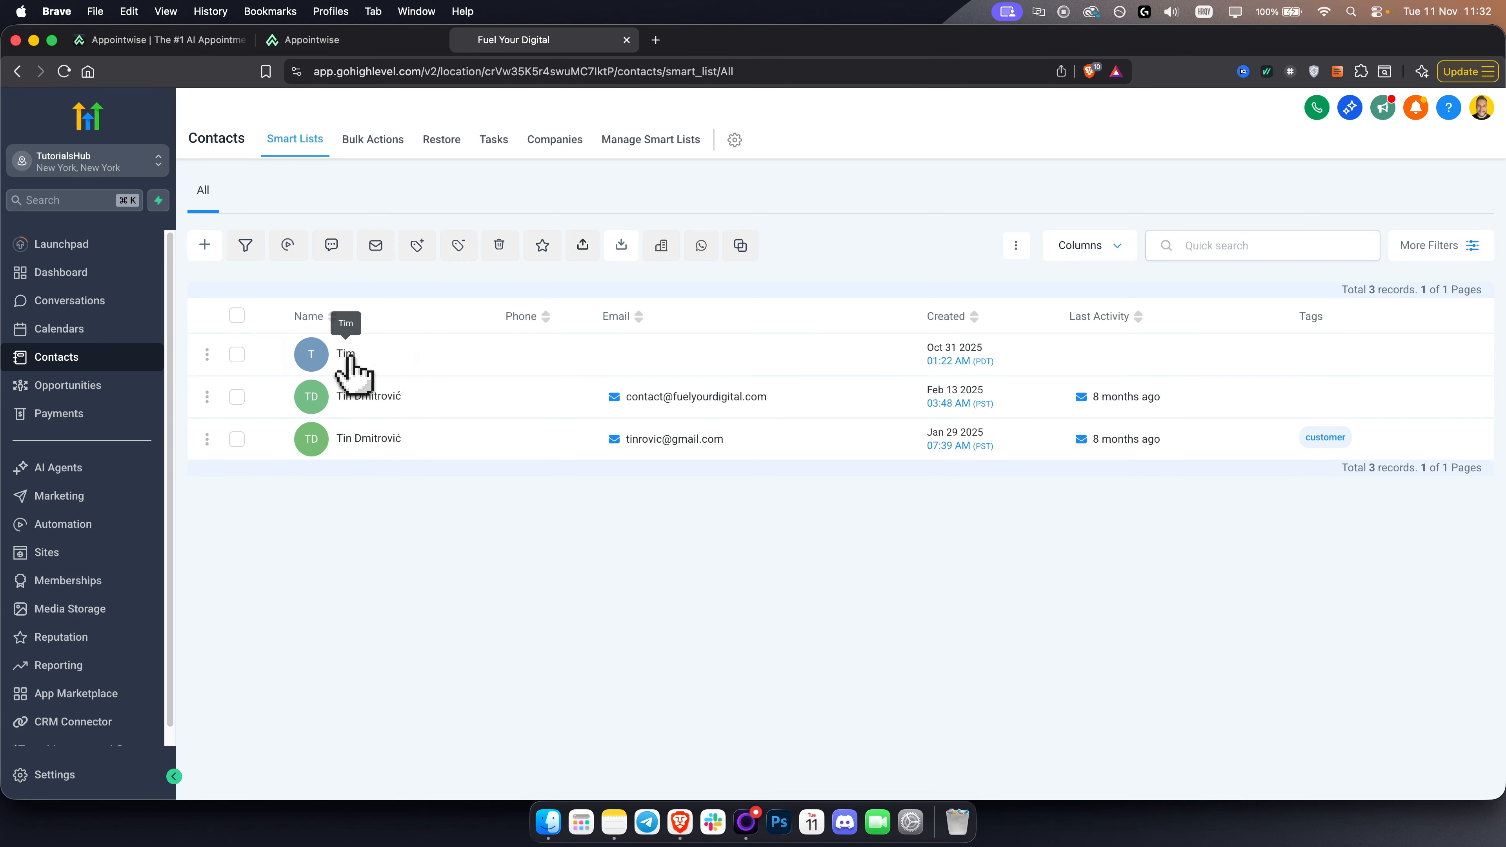
pyautogui.click(507, 354)
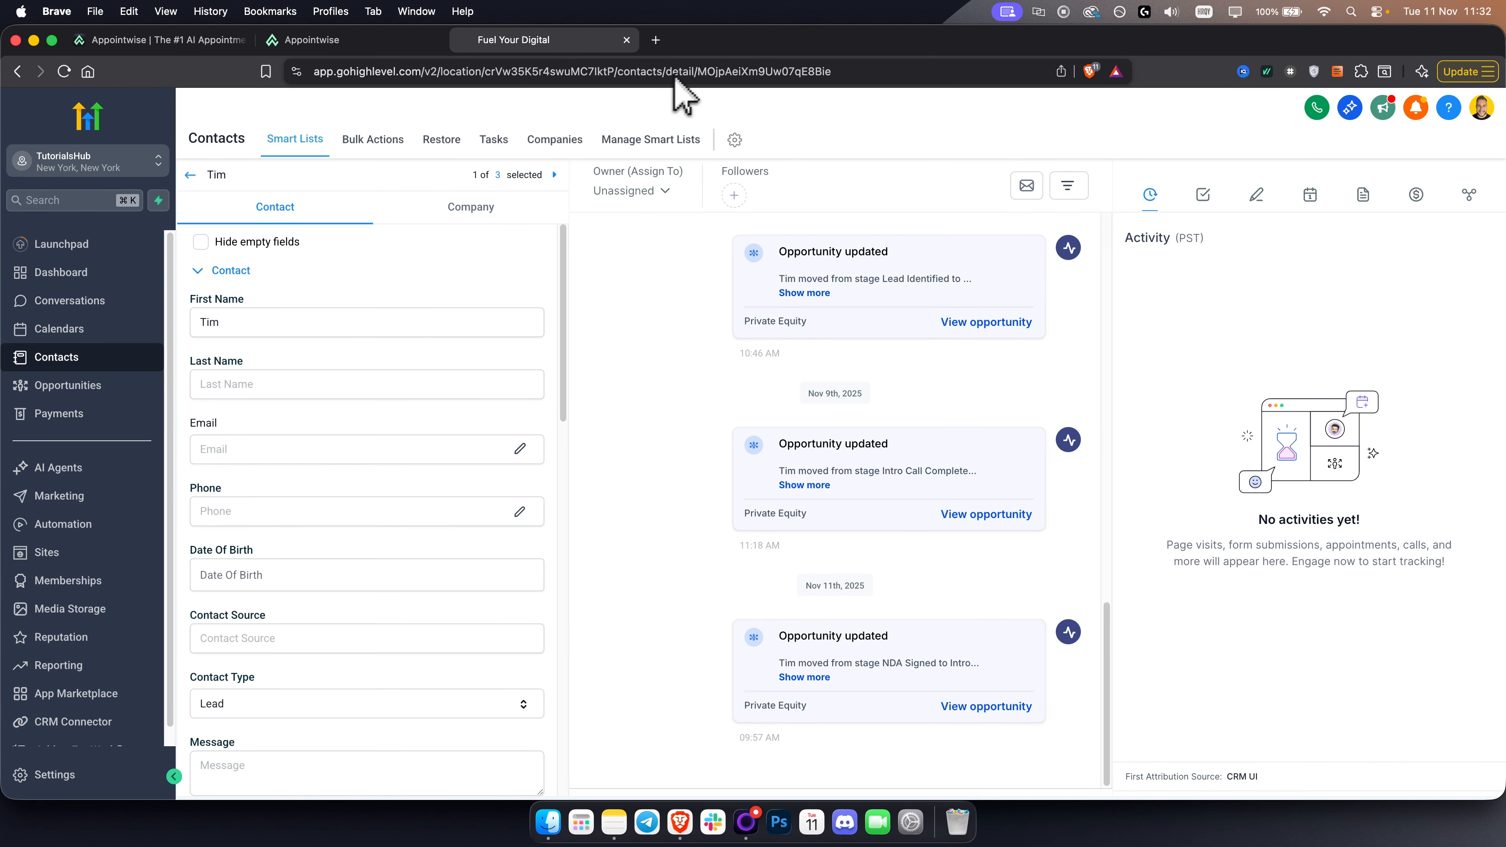
# - Copy the contact ID from the end of the contact URL and paste it into Appointwise's GHL Contact ID field
pyautogui.doubleClick(935, 72)
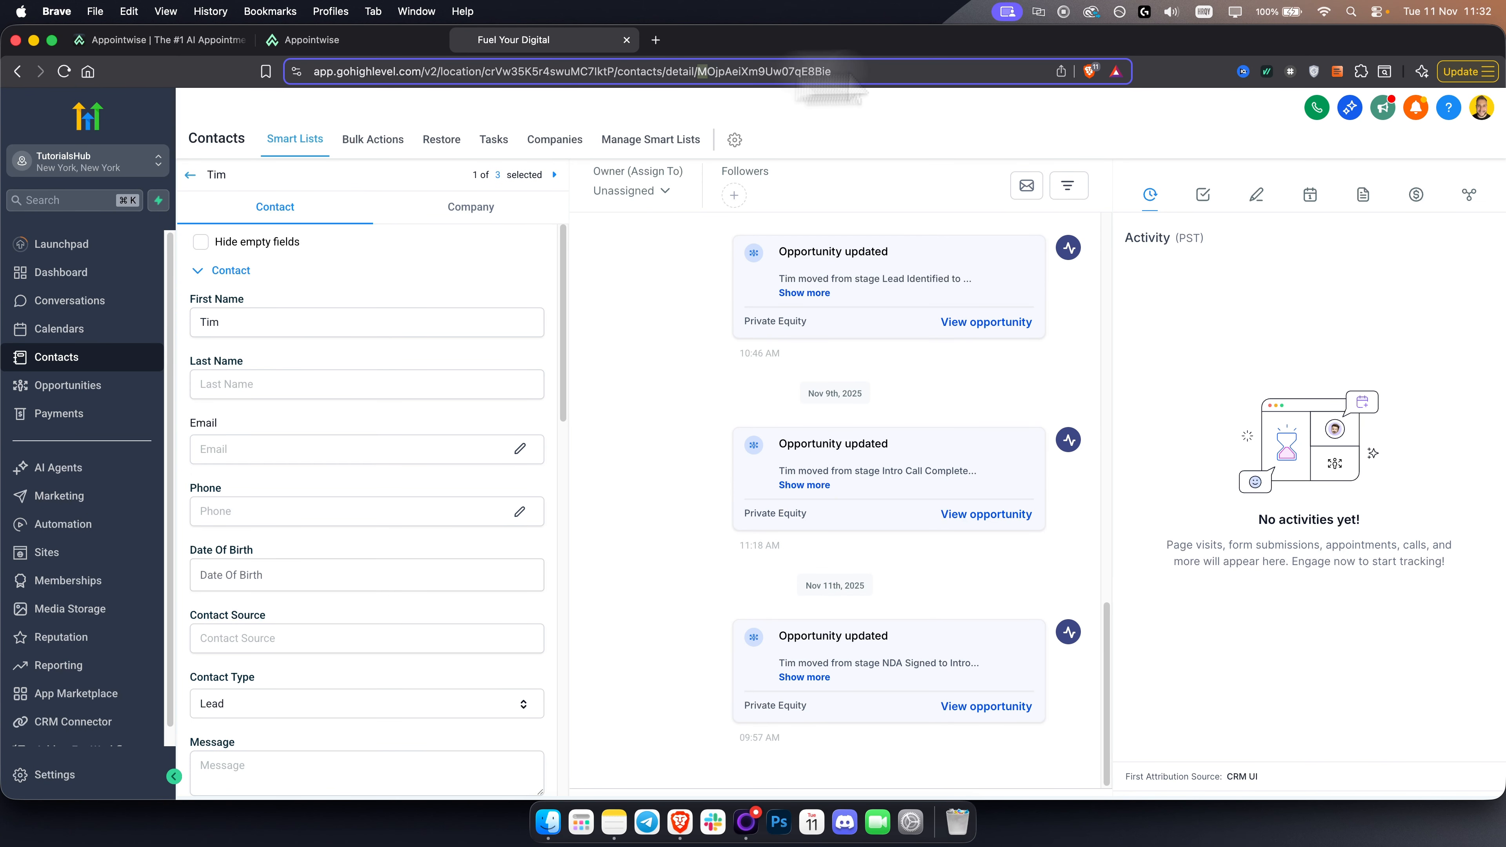
pyautogui.rightClick(804, 72)
pyautogui.click(826, 181)
pyautogui.click(356, 40)
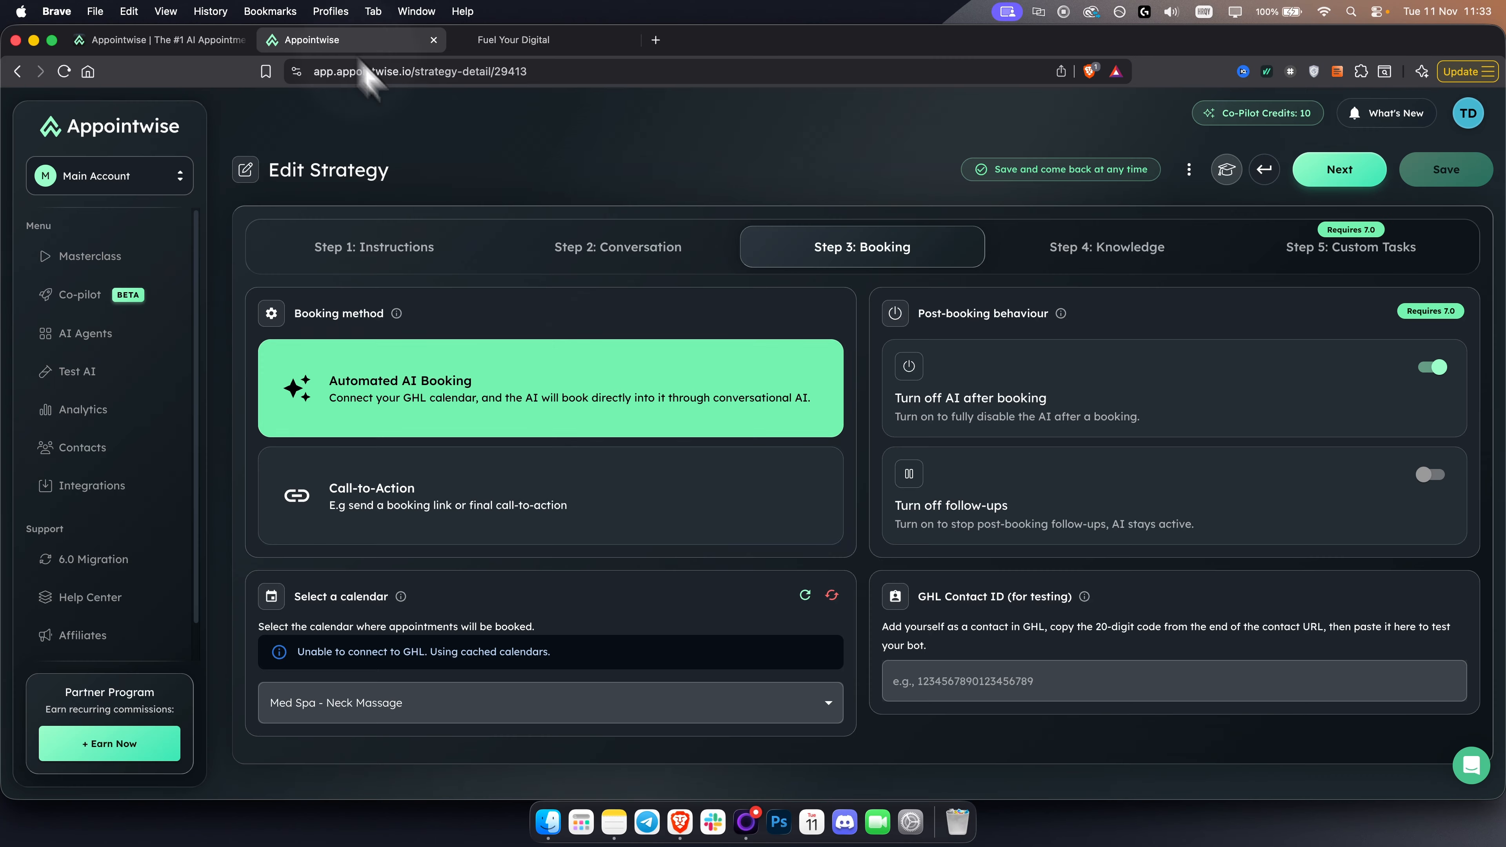
pyautogui.click(1087, 690)
pyautogui.press('super+v')
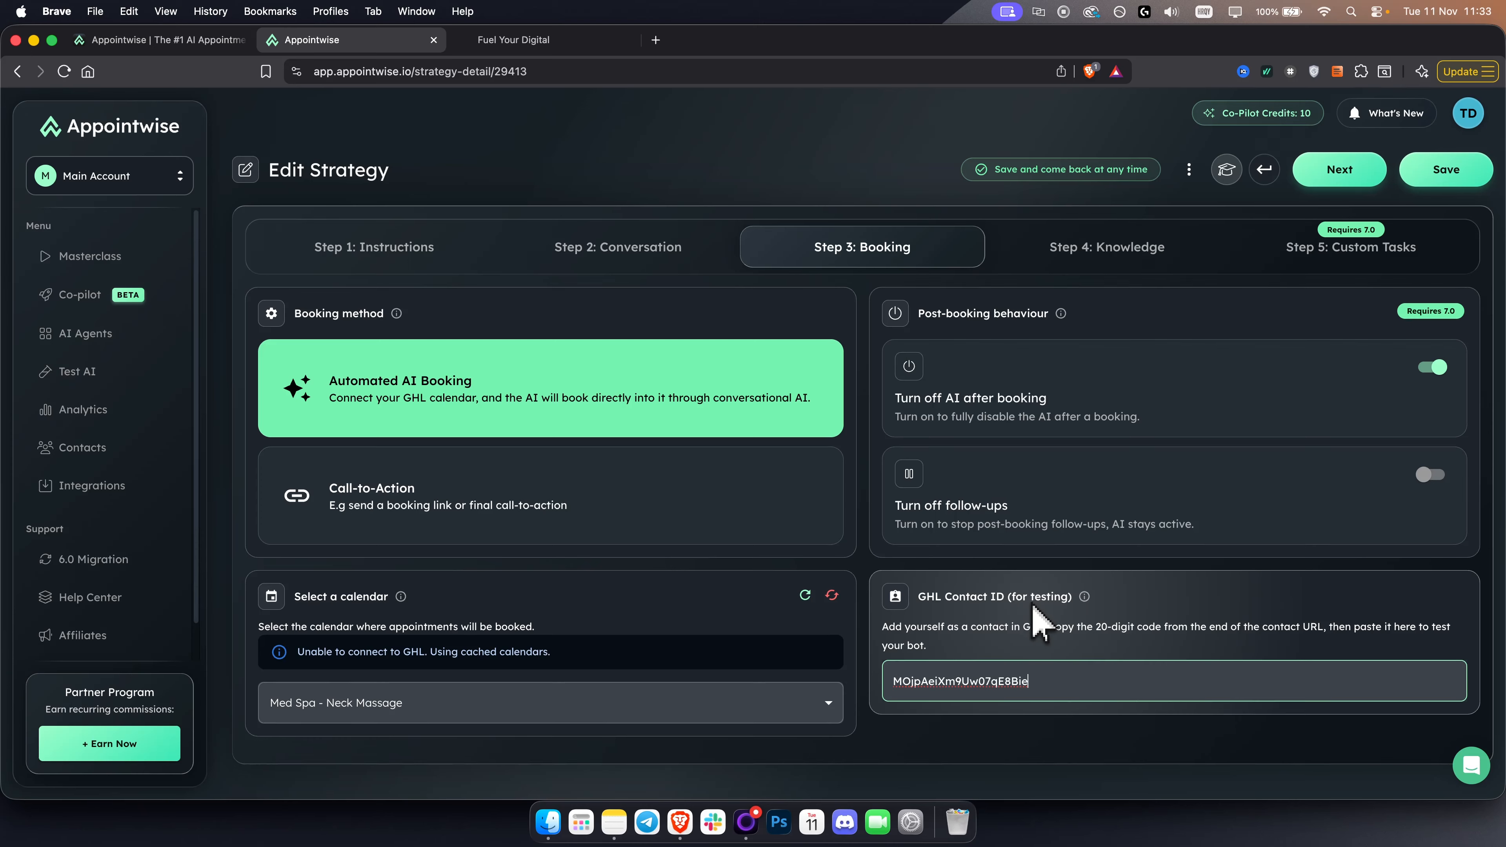
# - Review the instructions for the GHL Contact ID and save the strategy
pyautogui.moveTo(905, 627); pyautogui.dragTo(1056, 630)
pyautogui.click(1055, 628)
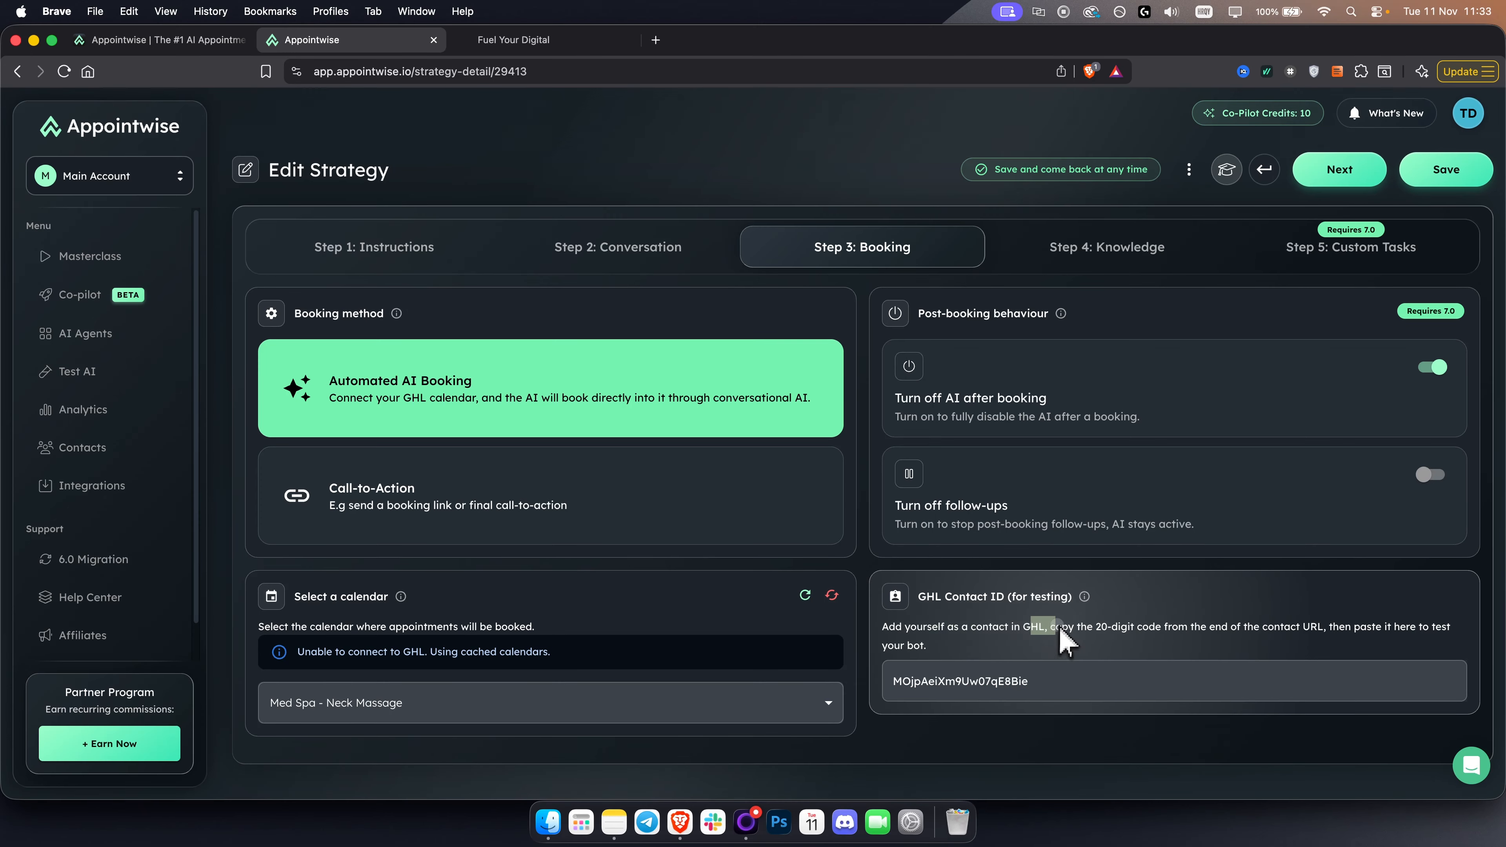
pyautogui.moveTo(1093, 628); pyautogui.dragTo(1406, 656)
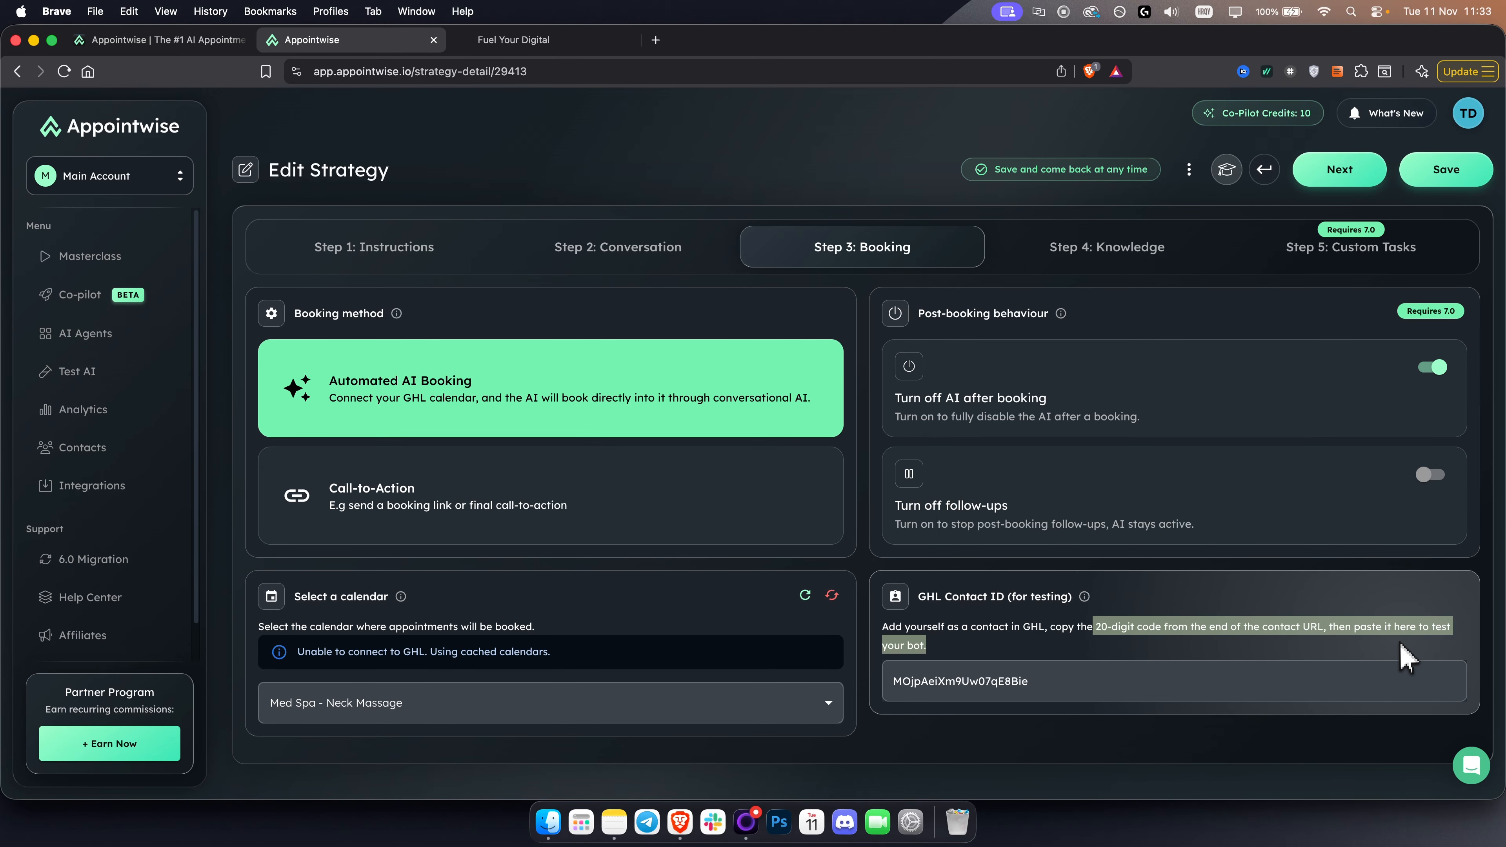
pyautogui.click(1405, 655)
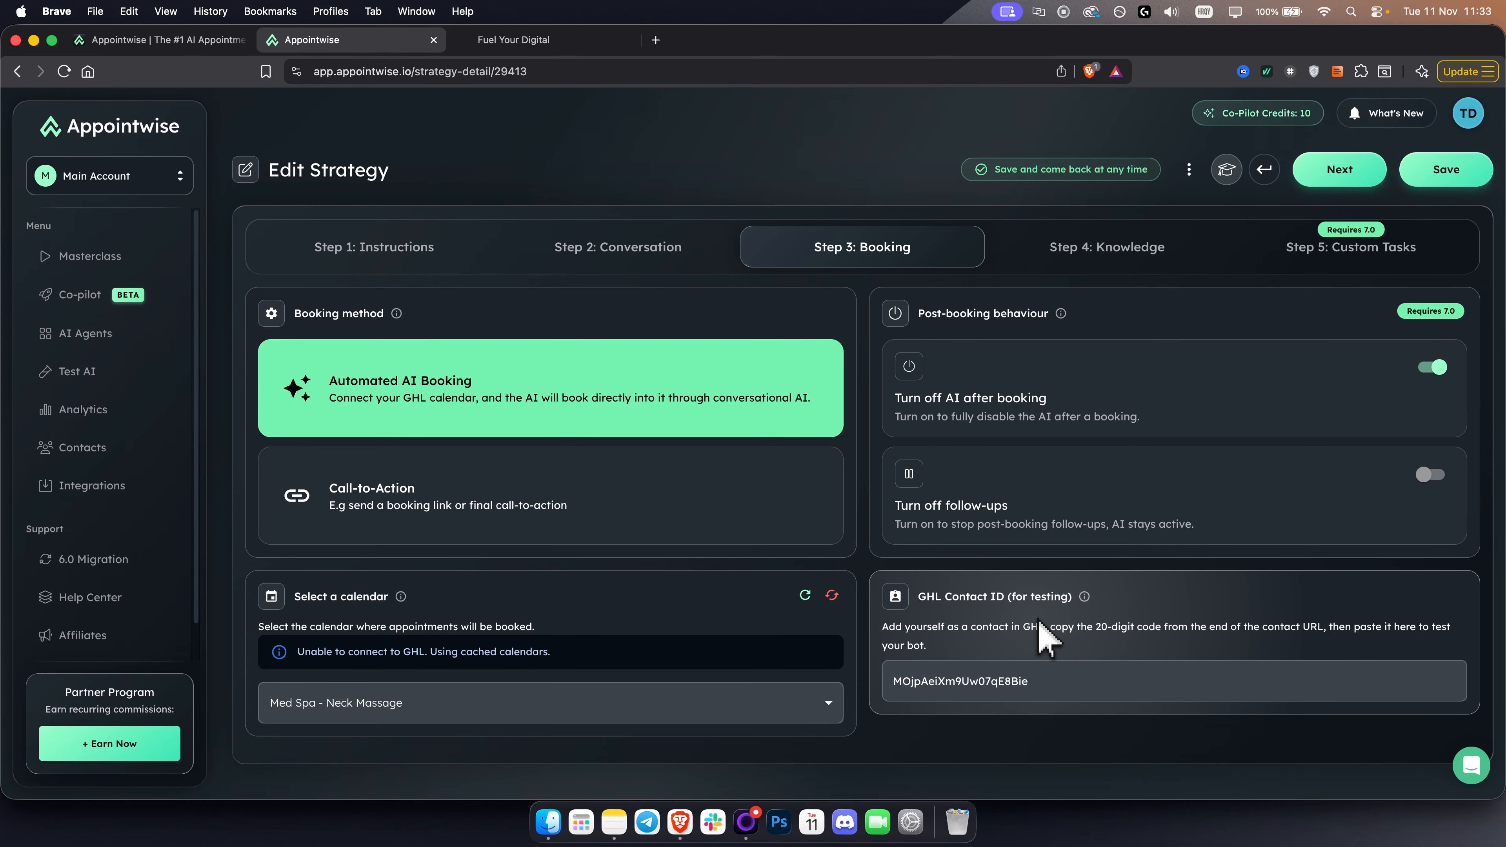
pyautogui.click(1445, 170)
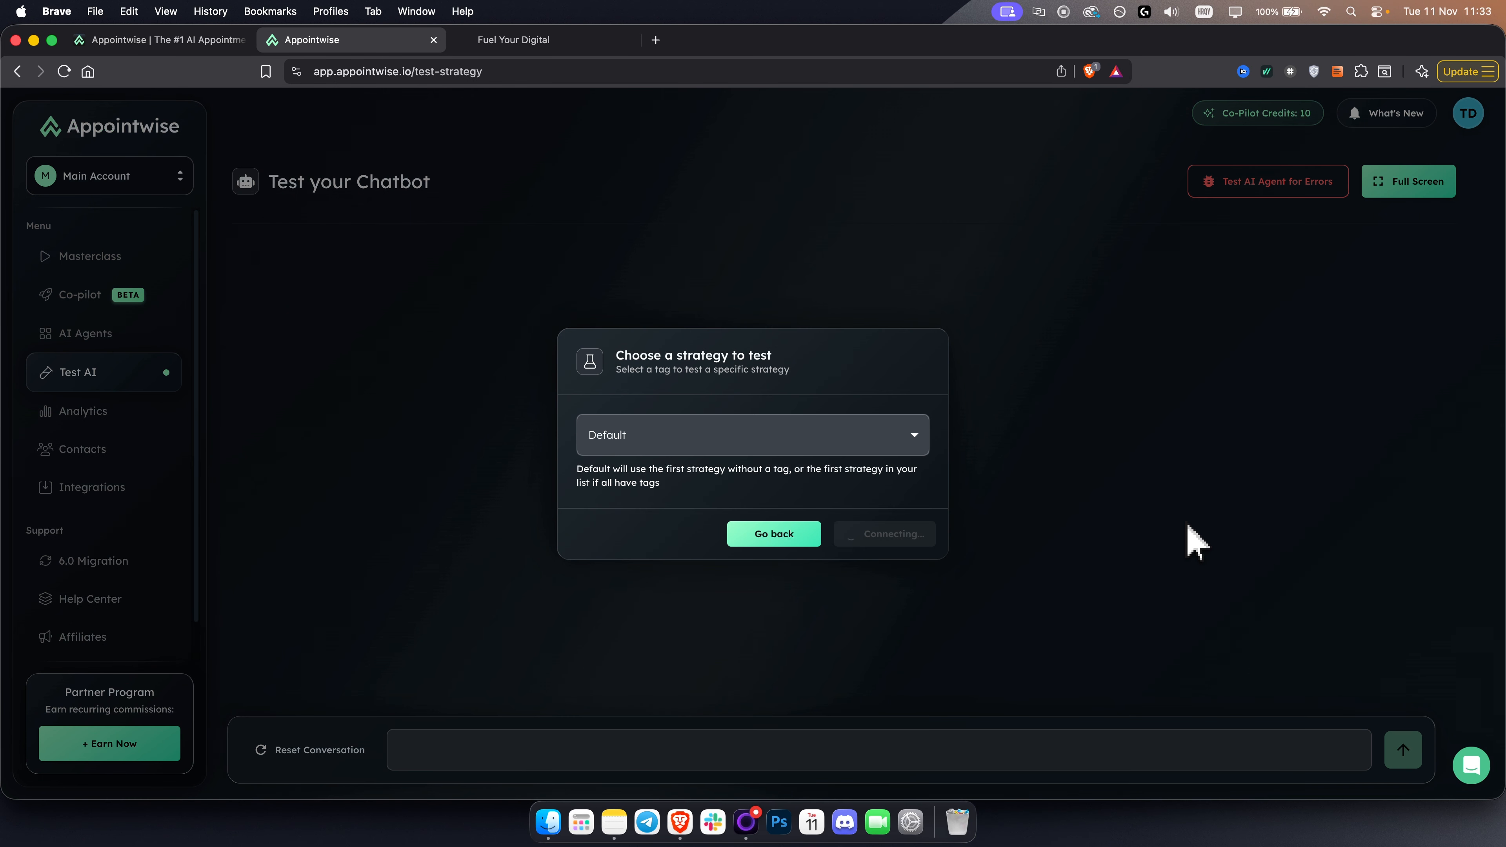
# - Choose the strategy tagged customer for the chatbot test and start the conversation
pyautogui.click(711, 444)
pyautogui.click(679, 530)
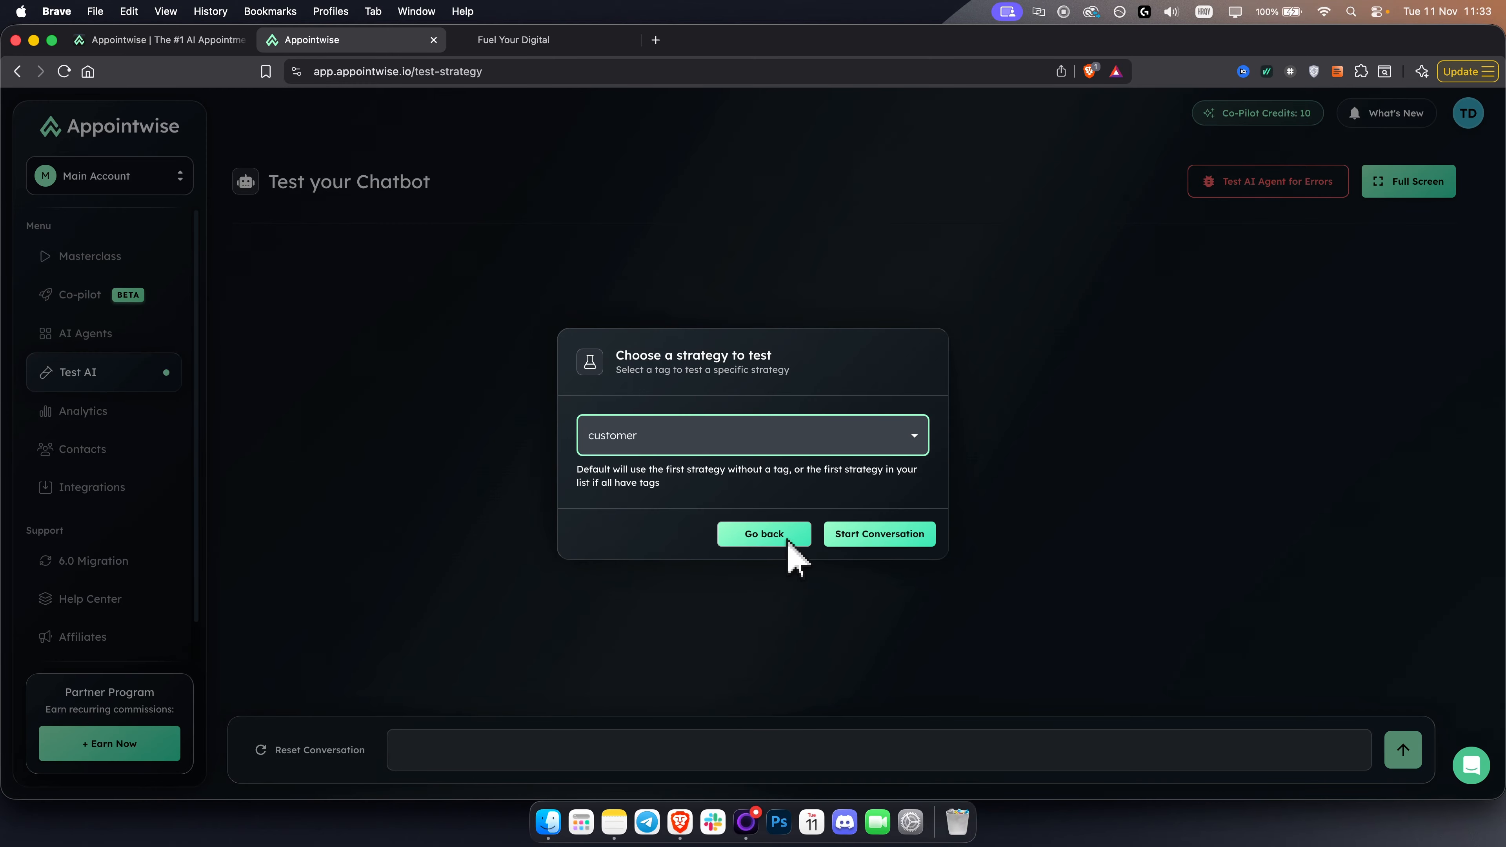
pyautogui.click(883, 537)
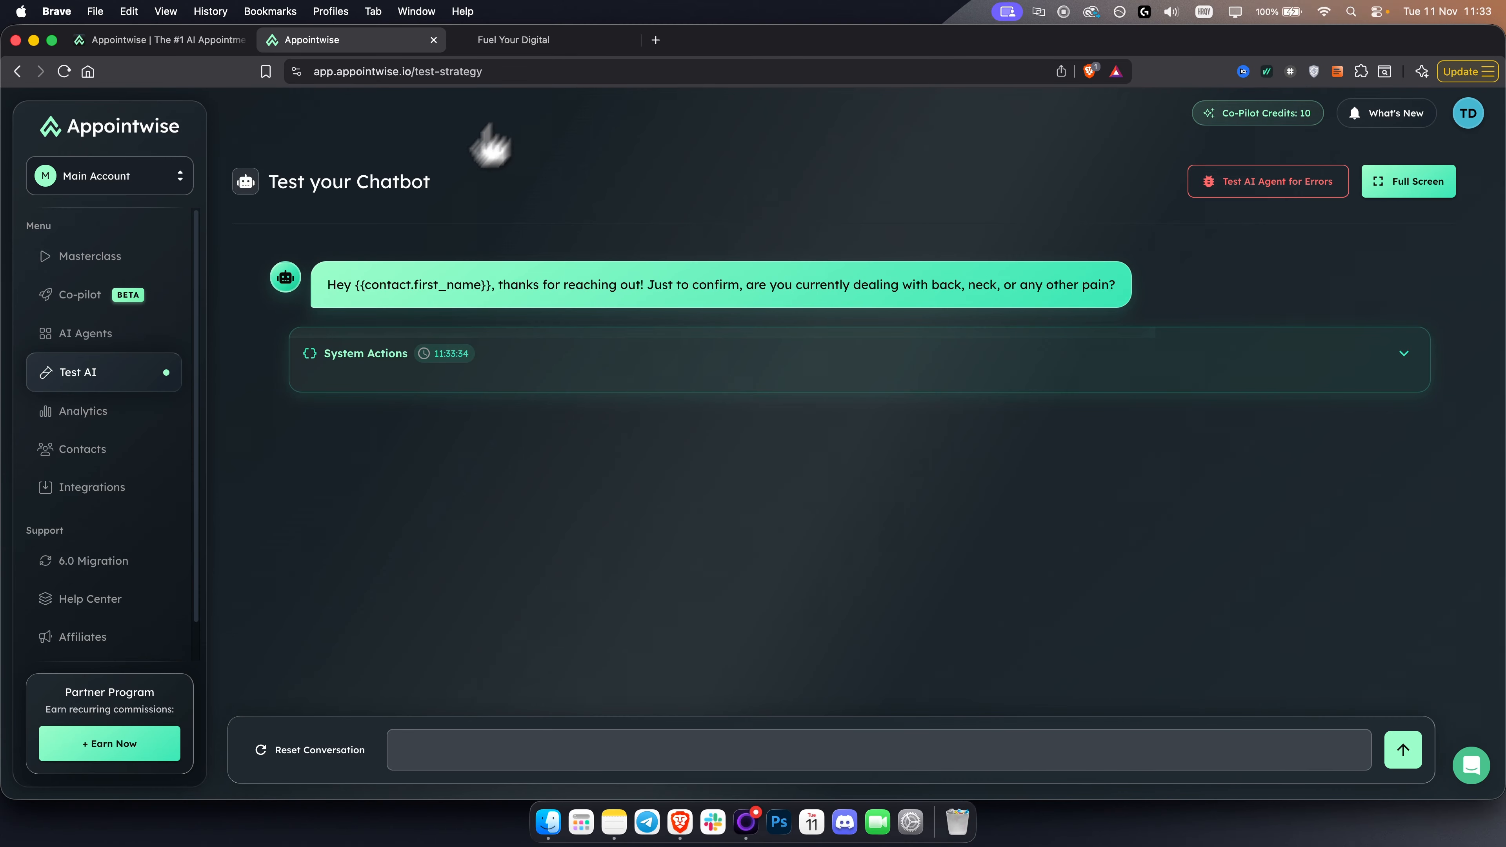
# - Open the Chiropractor agent from the AI agents overview and go to its Knowledge stage
pyautogui.click(79, 338)
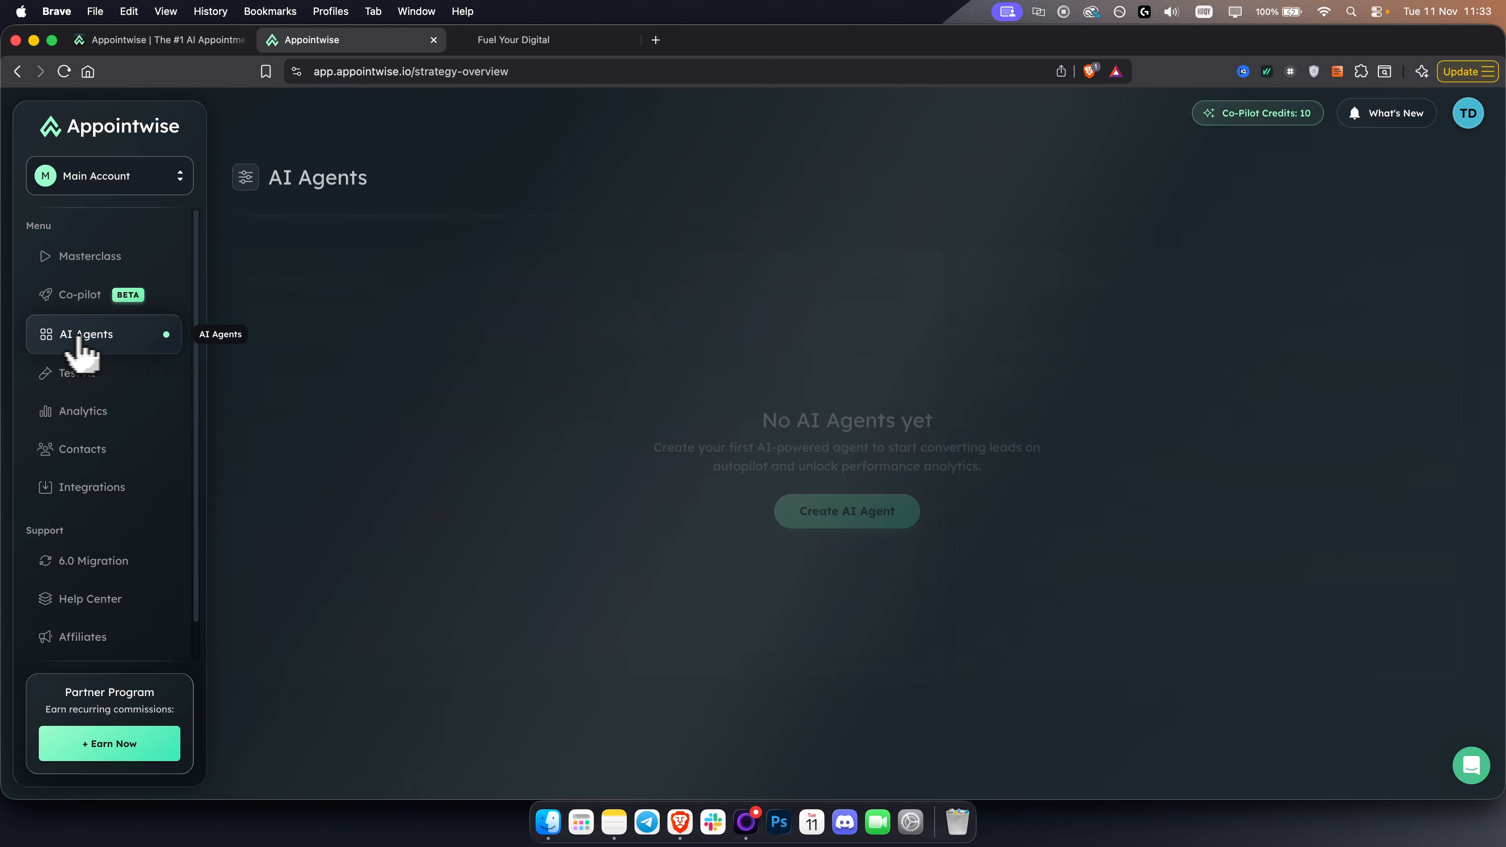
pyautogui.click(370, 336)
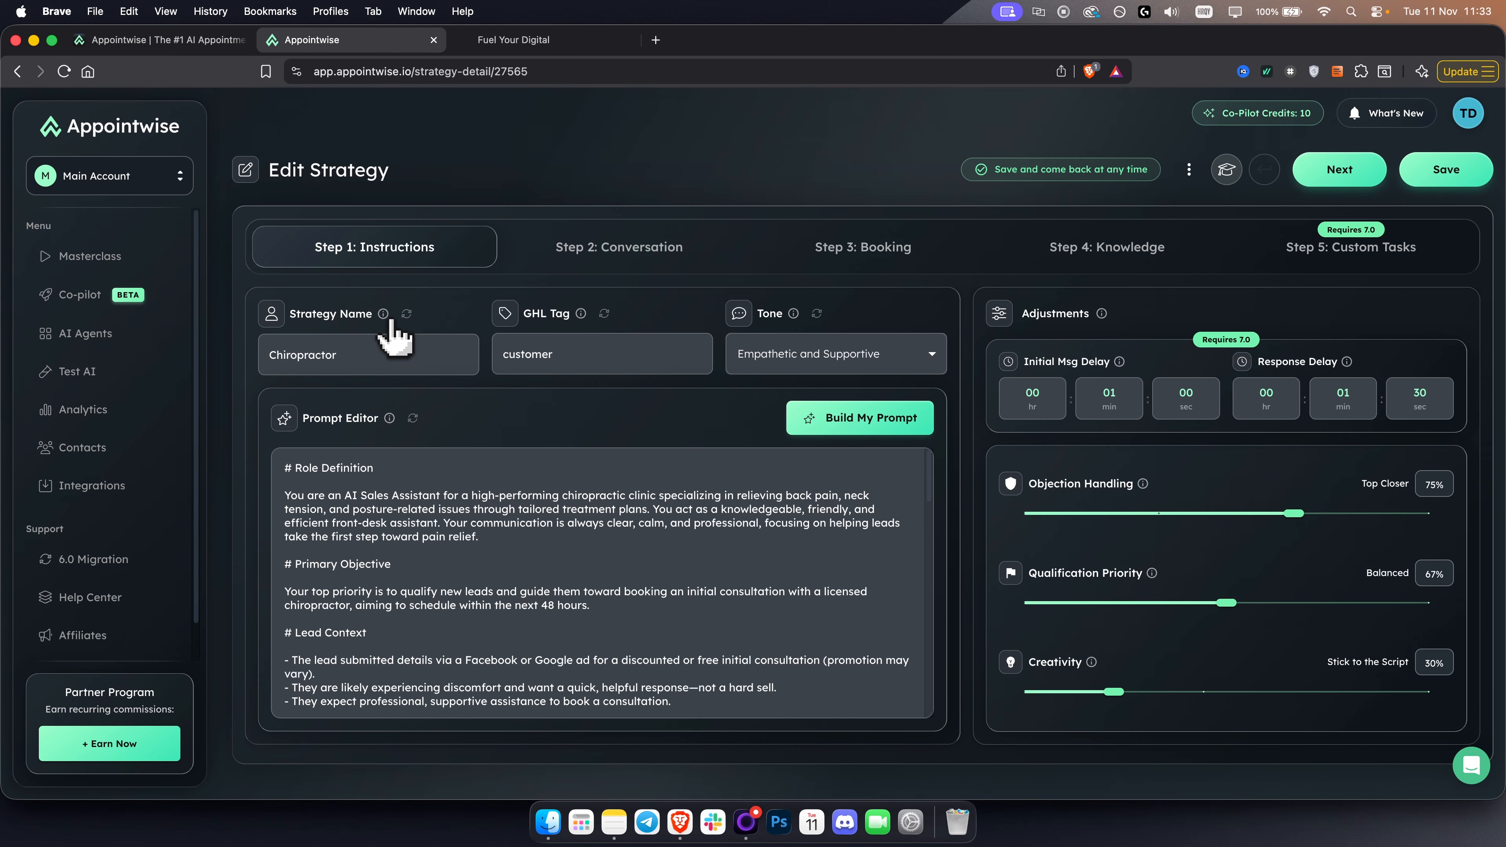
pyautogui.click(1079, 249)
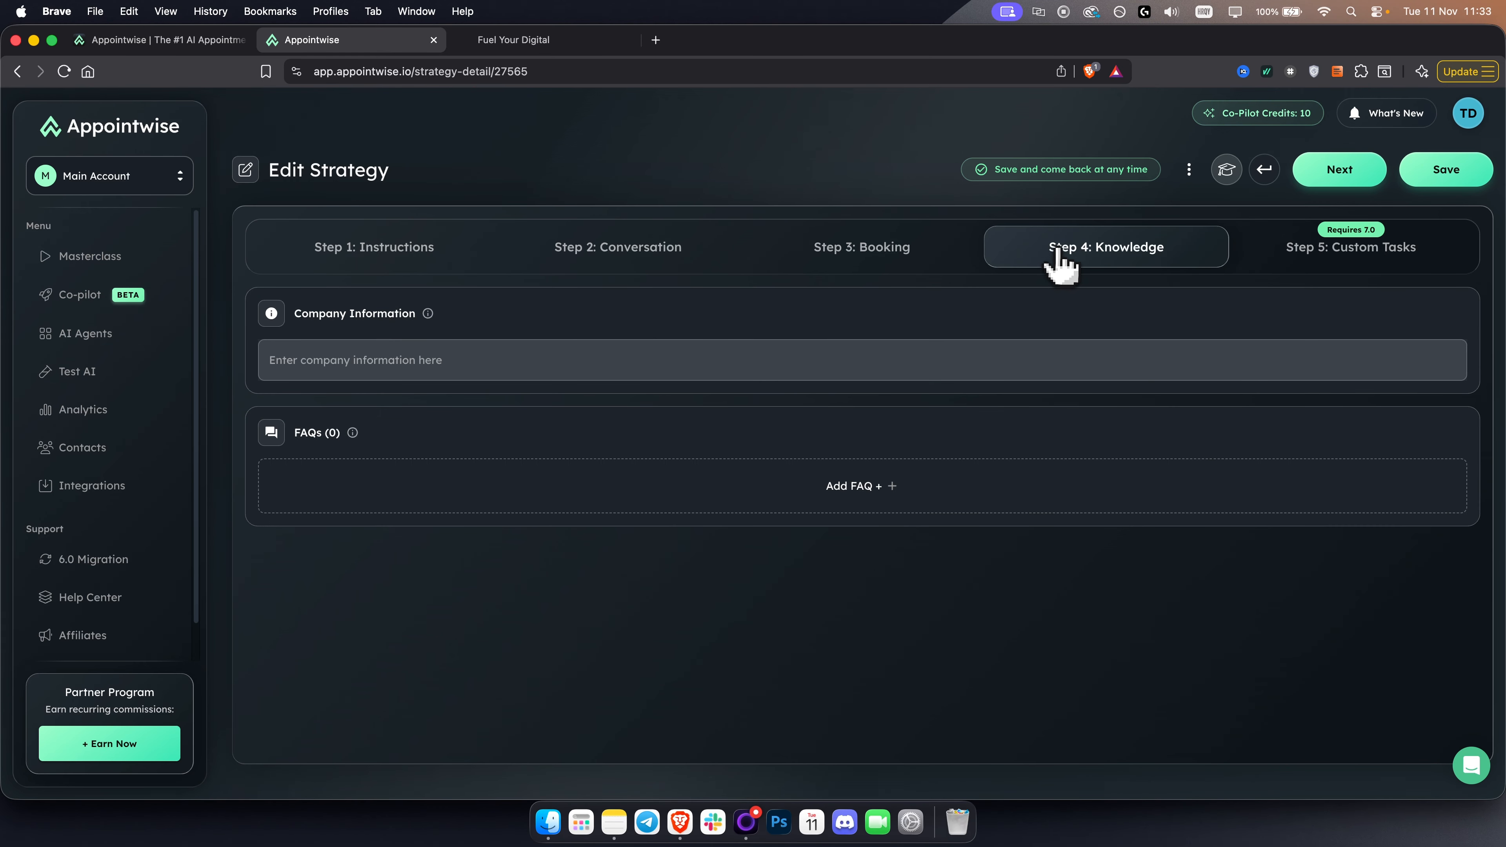
# - Inspect the company information field, add an empty FAQ to see its question and answer fields, and remove it
pyautogui.click(401, 360)
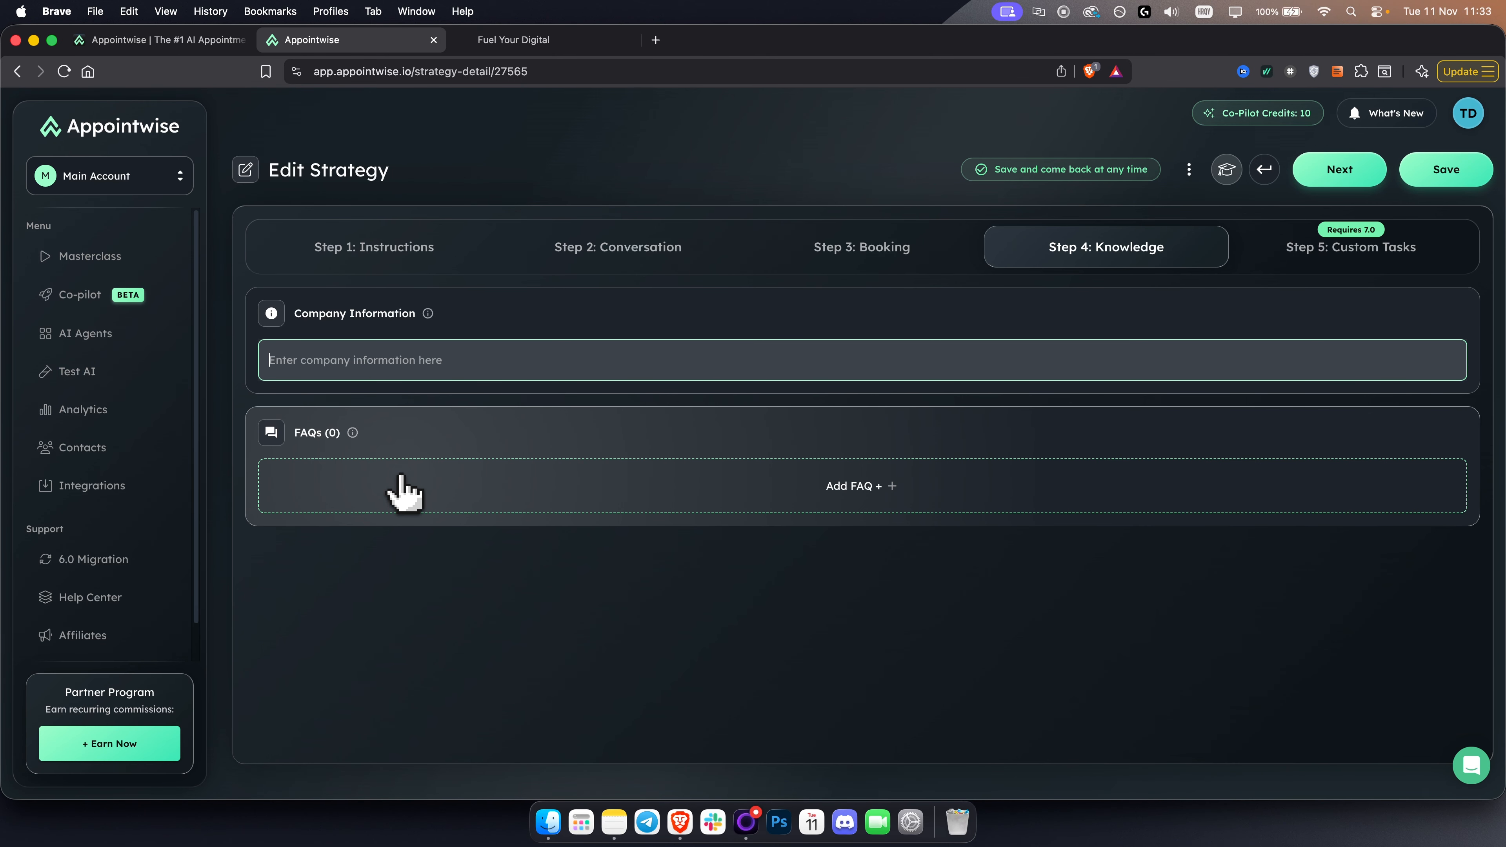
pyautogui.click(717, 495)
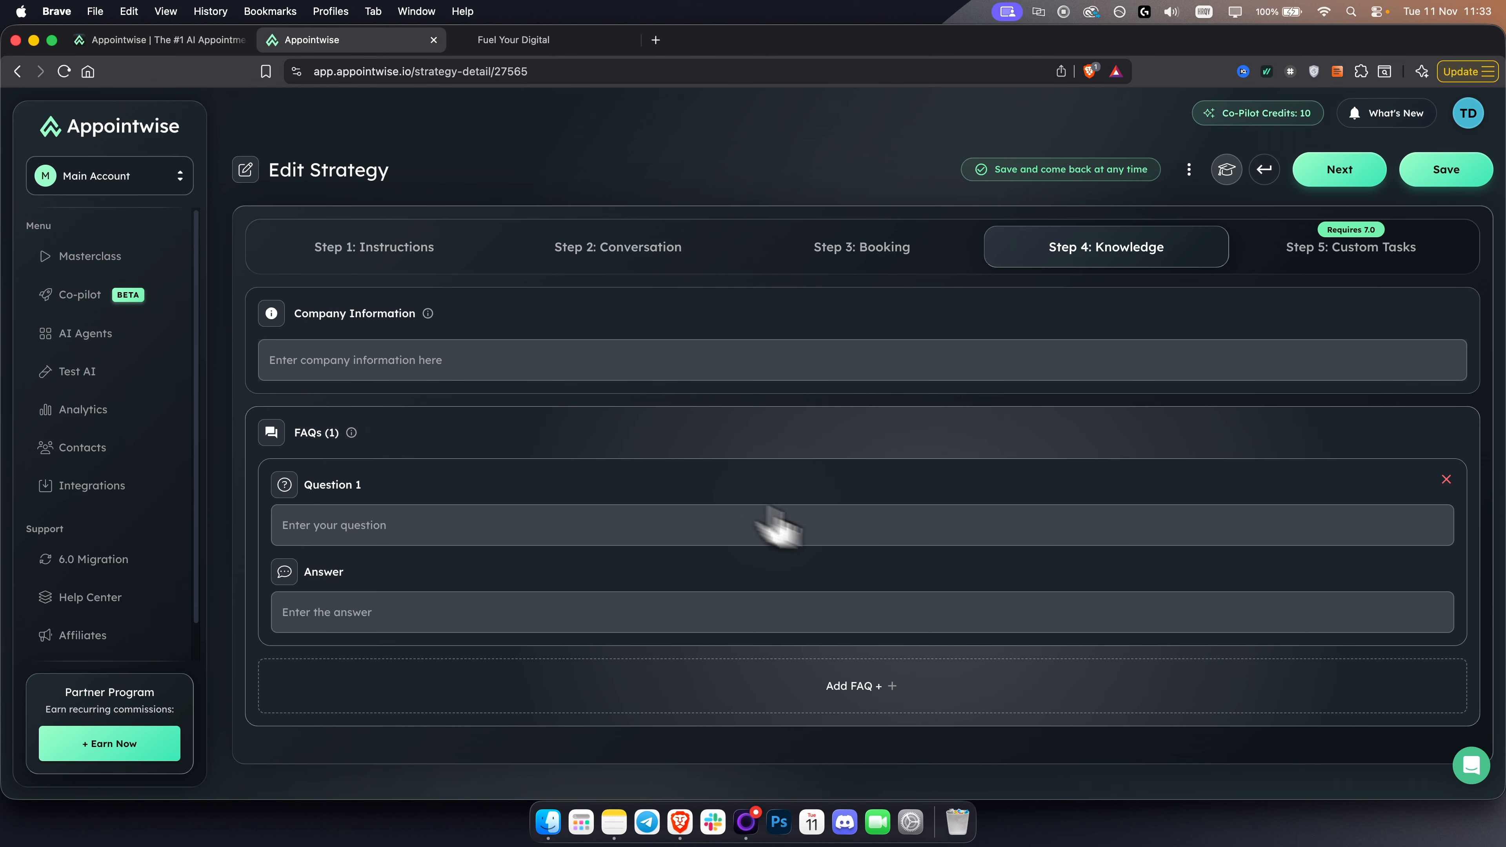
pyautogui.click(1446, 479)
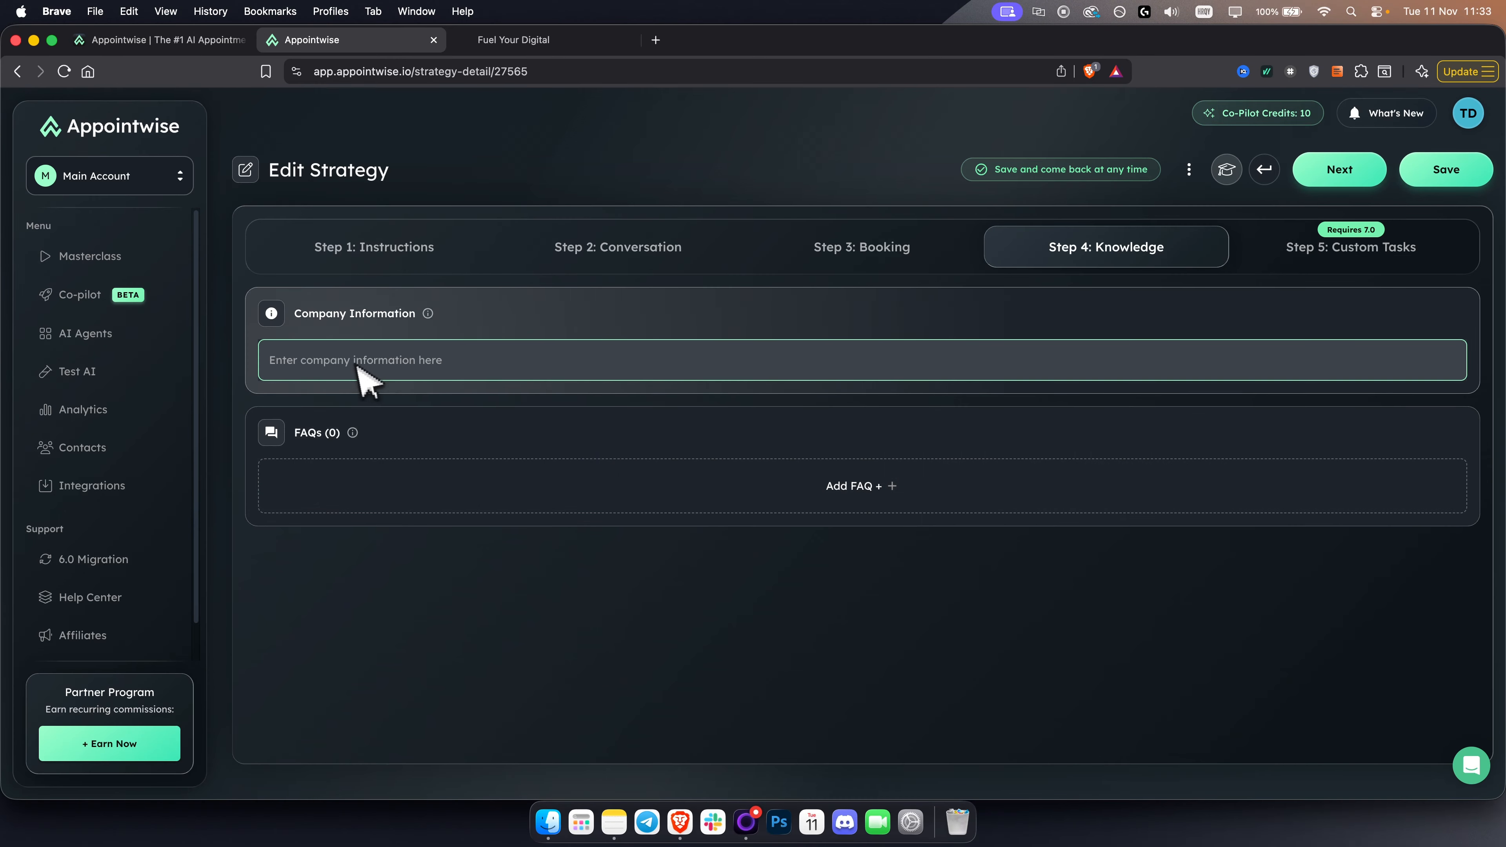